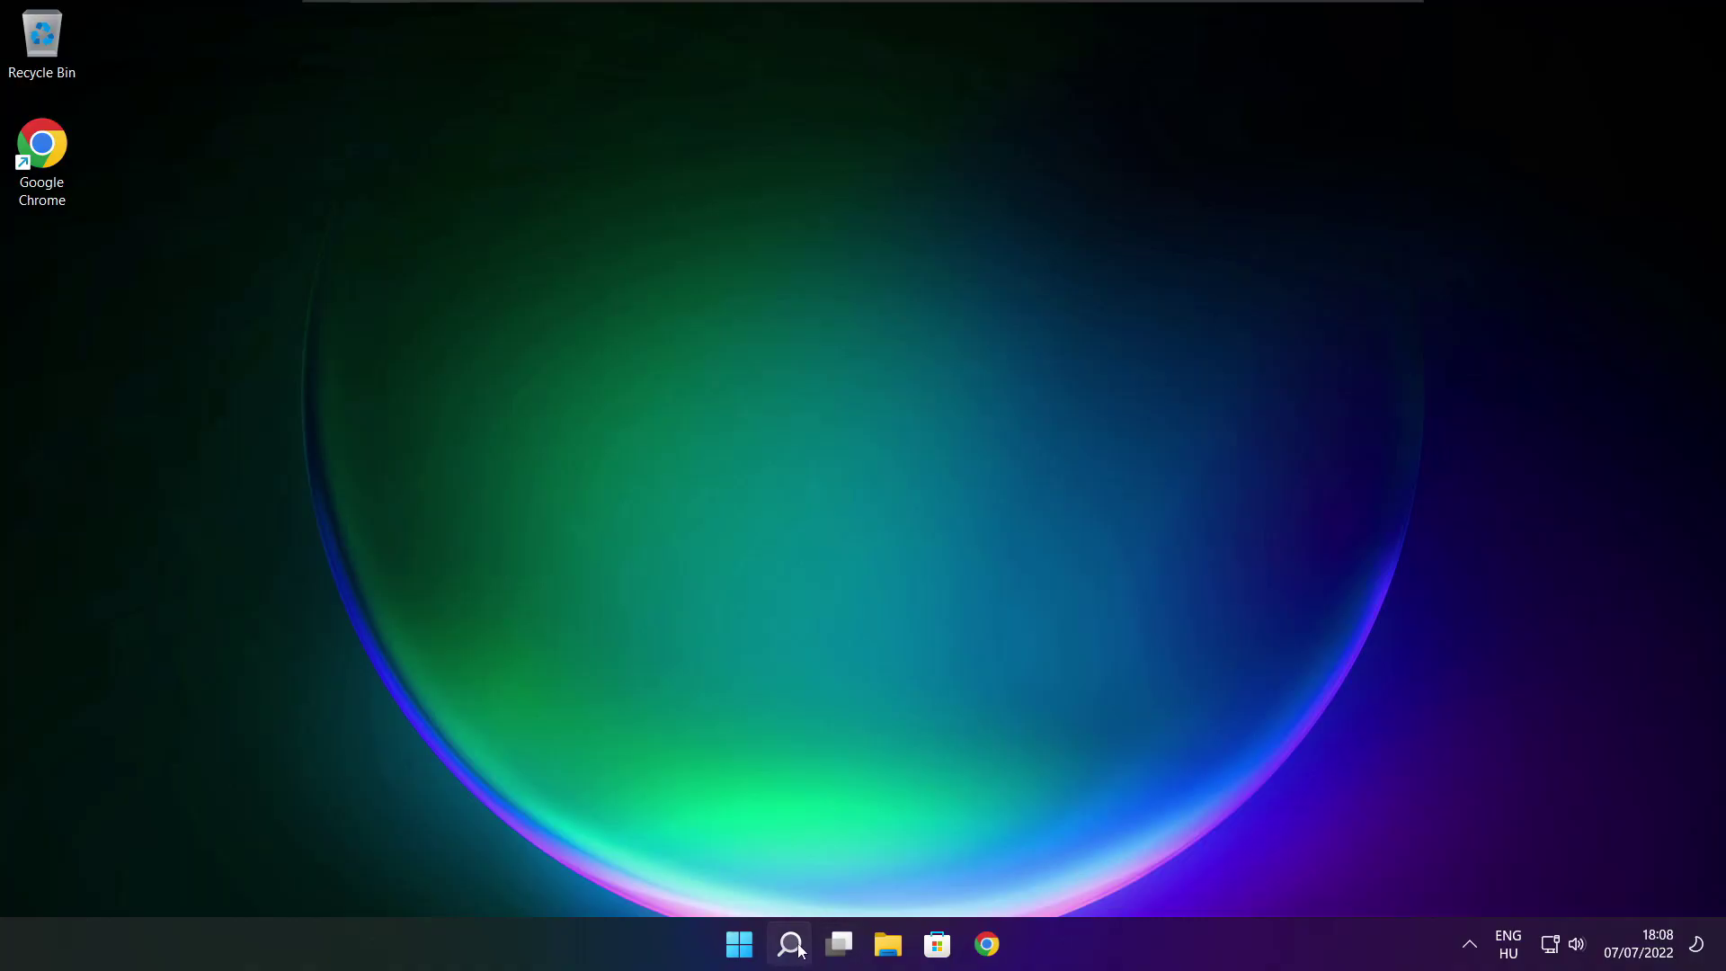
Search 'device manager' in Windows Search and launch Device Manager from the best match
click(797, 950)
click(798, 951)
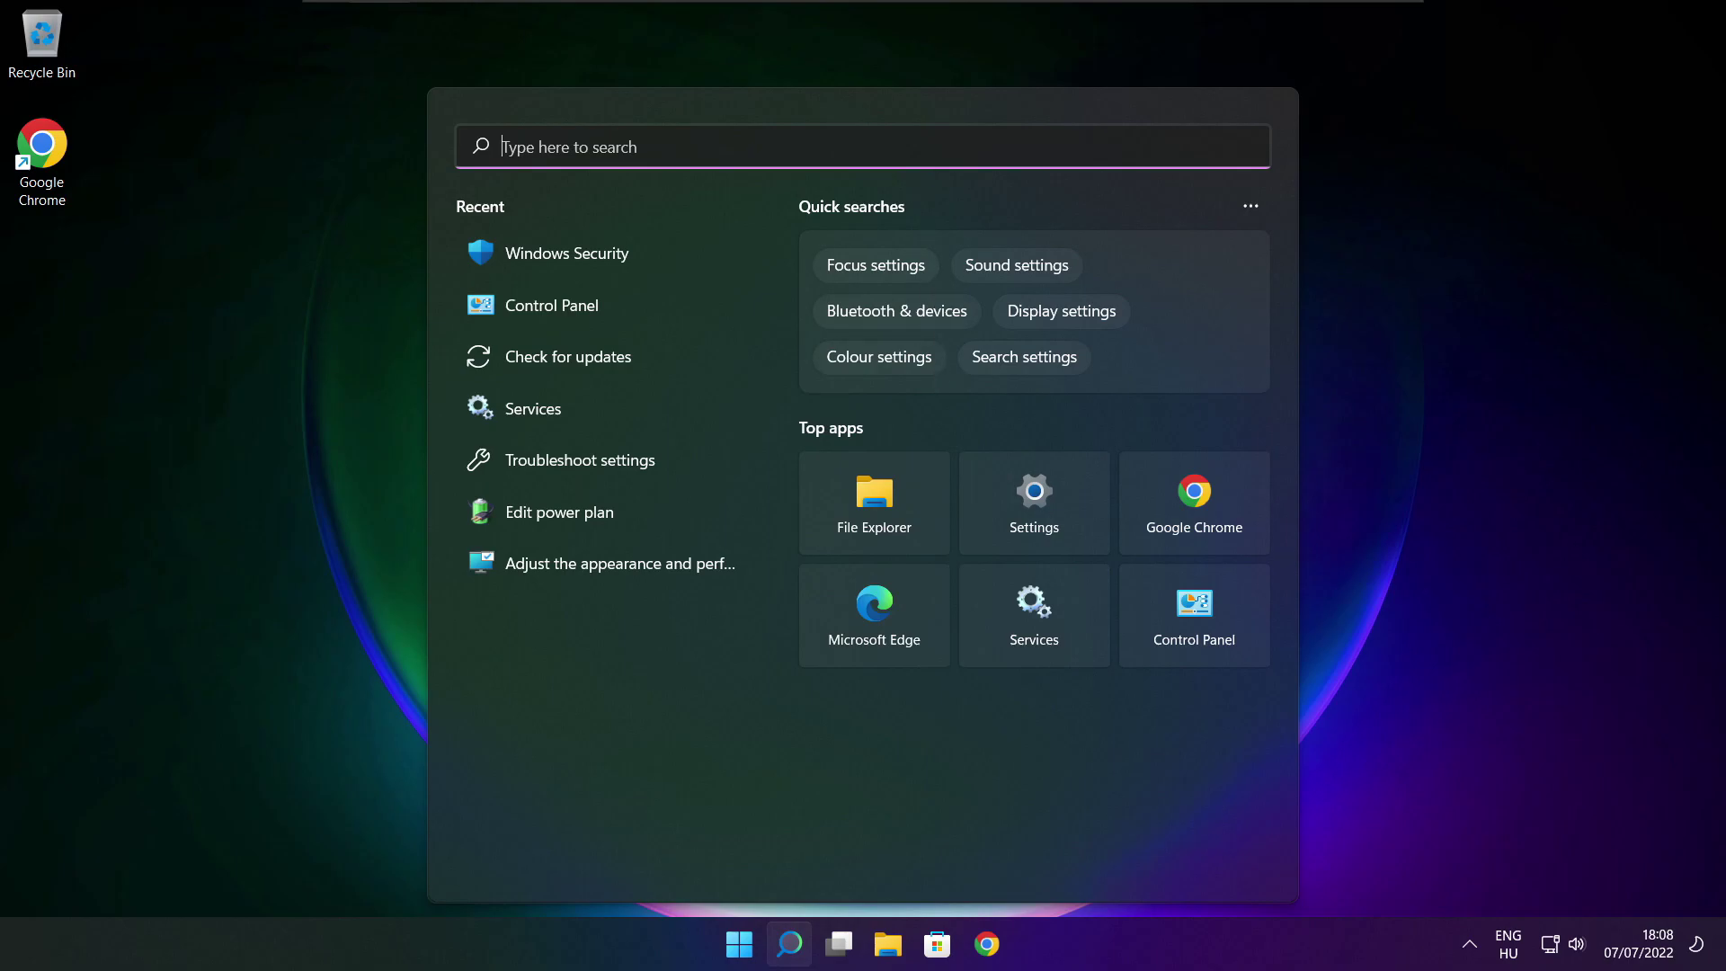
text(devic)
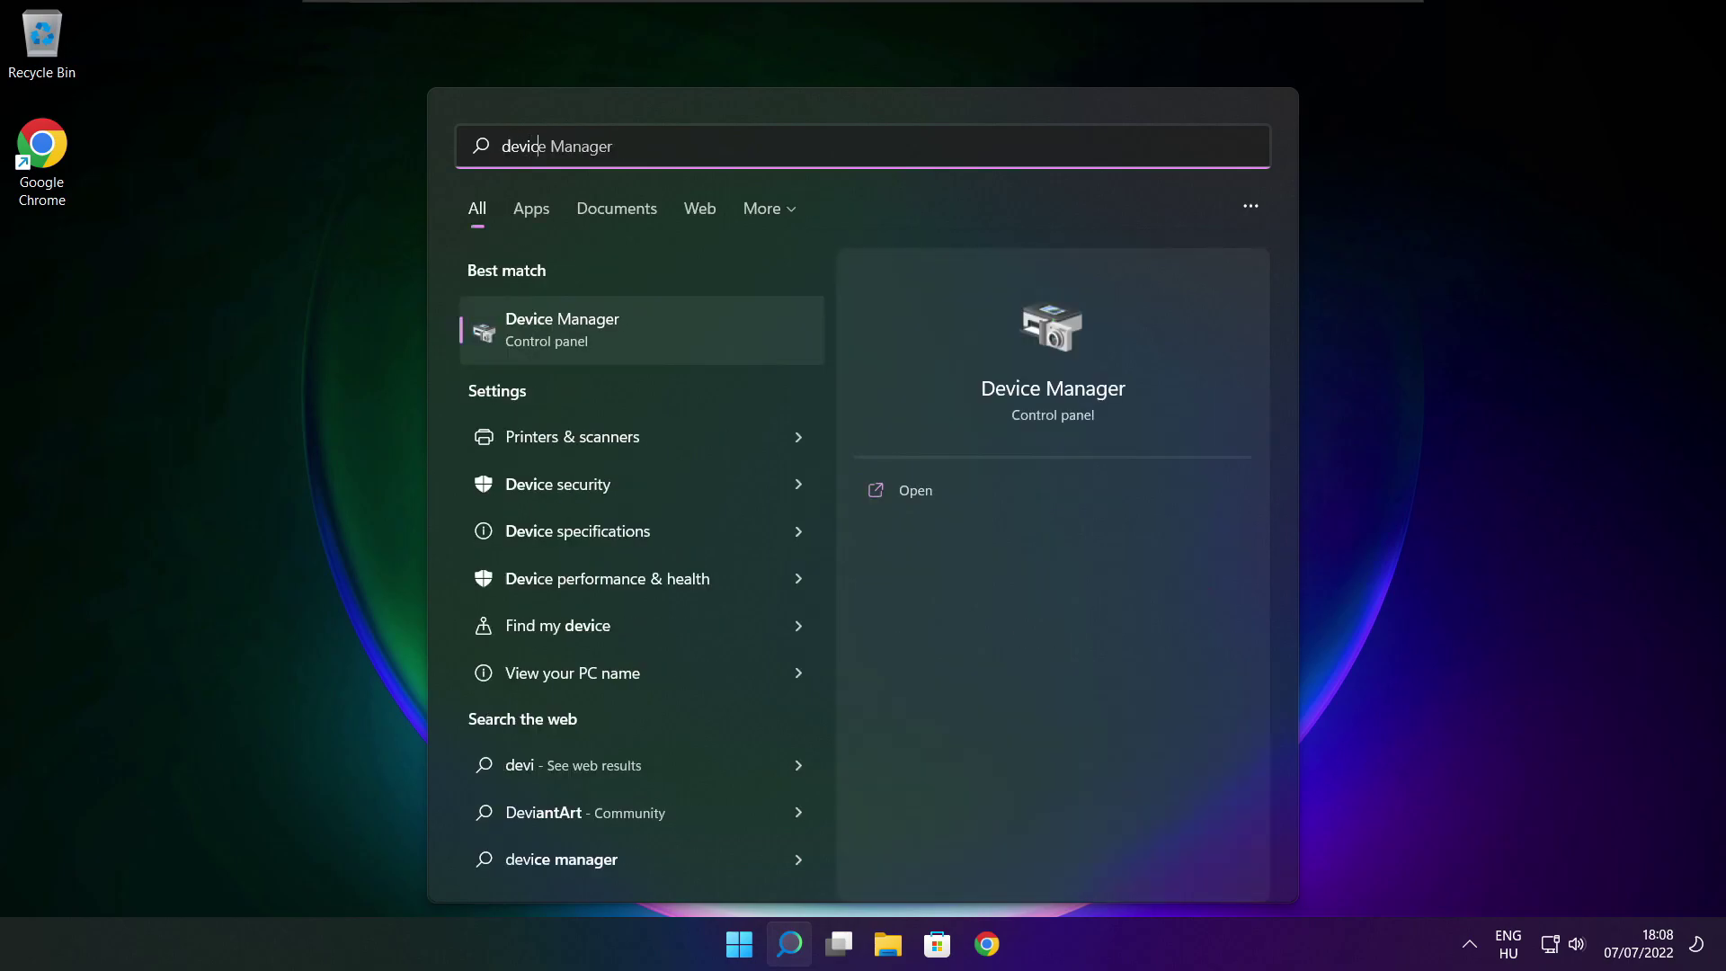
text(e mana)
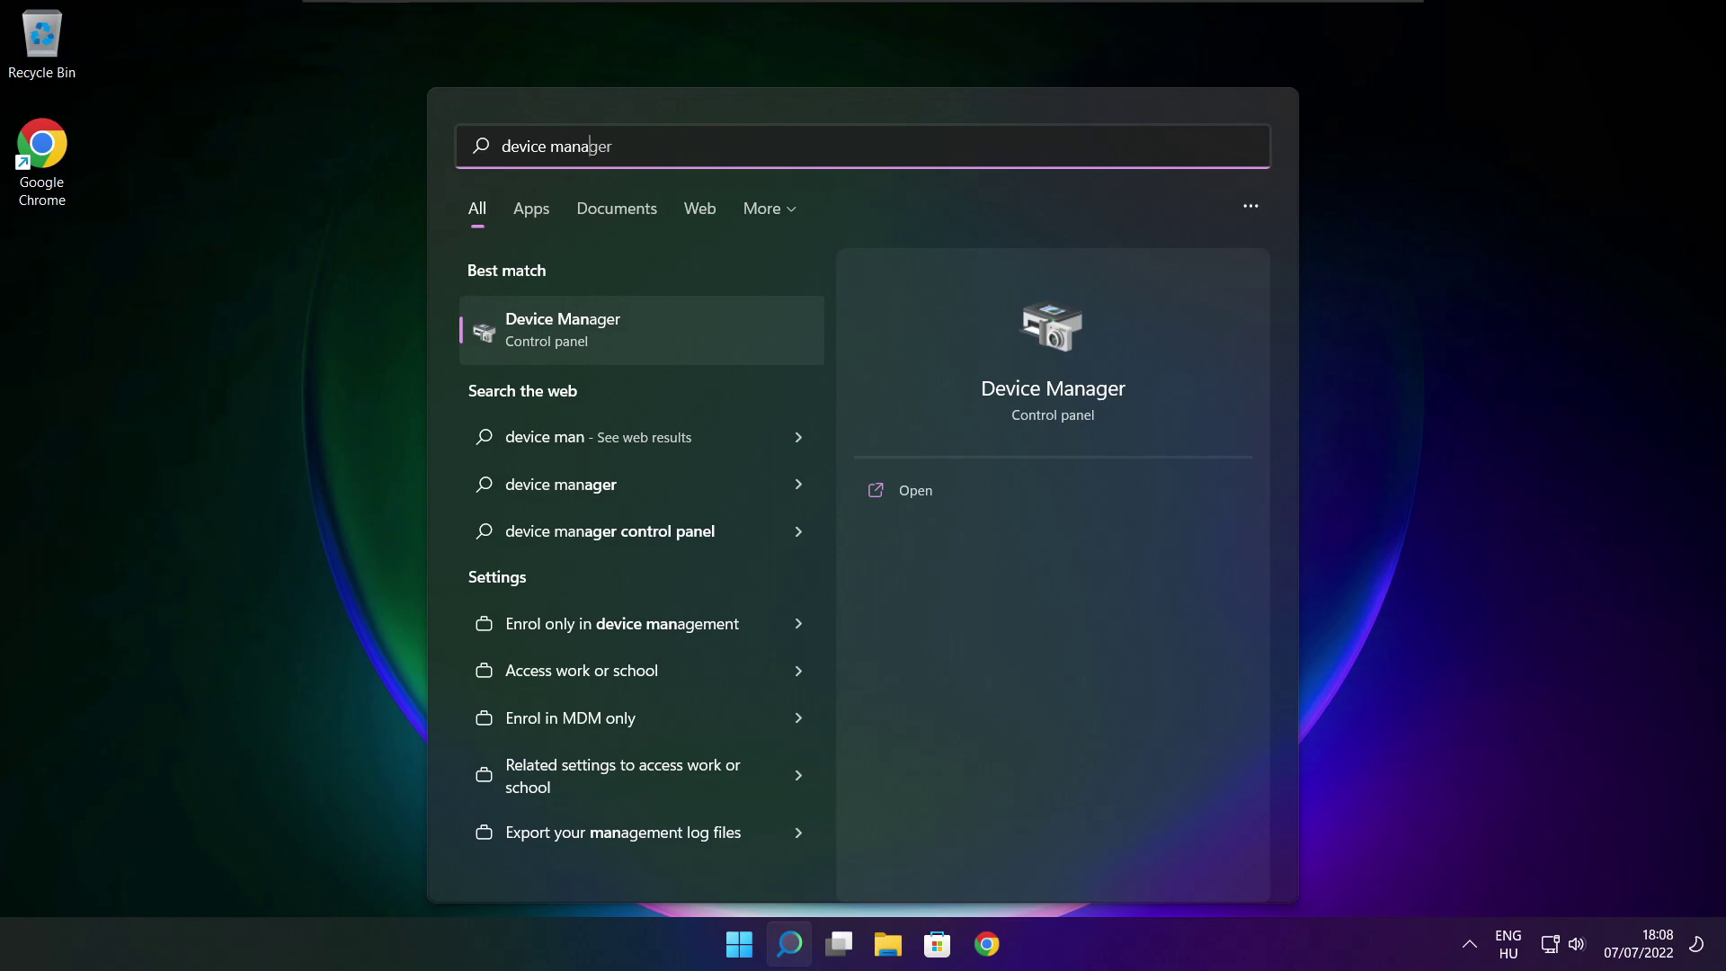
text(ger)
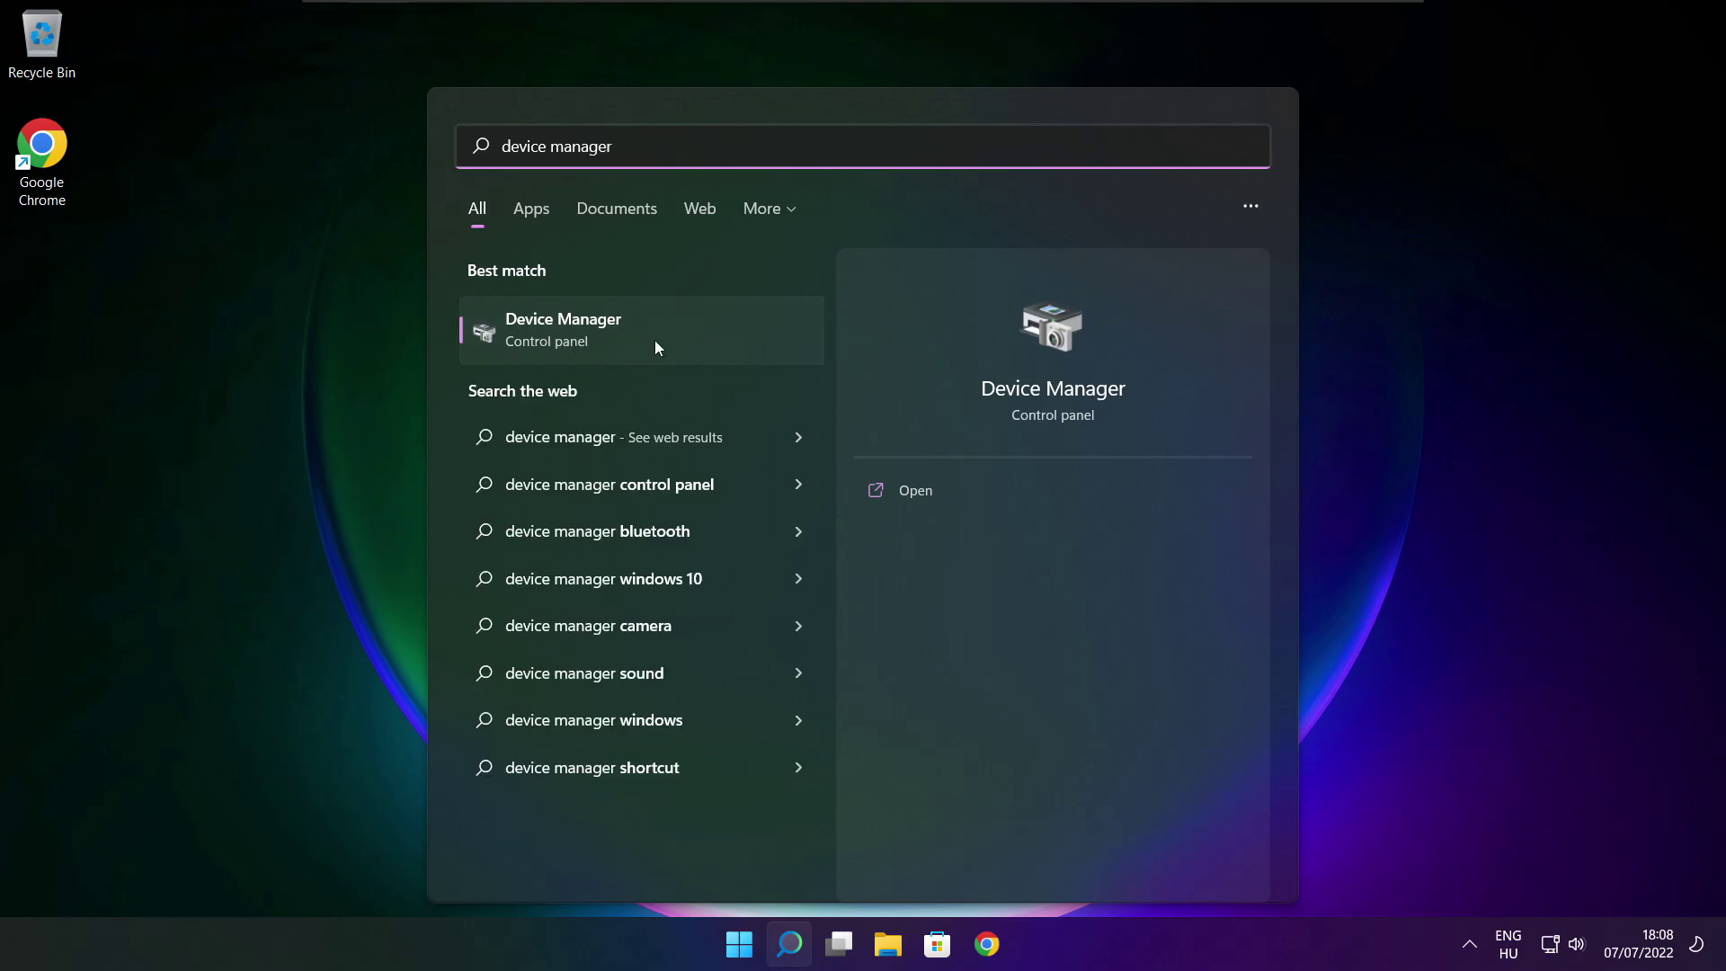
click(708, 336)
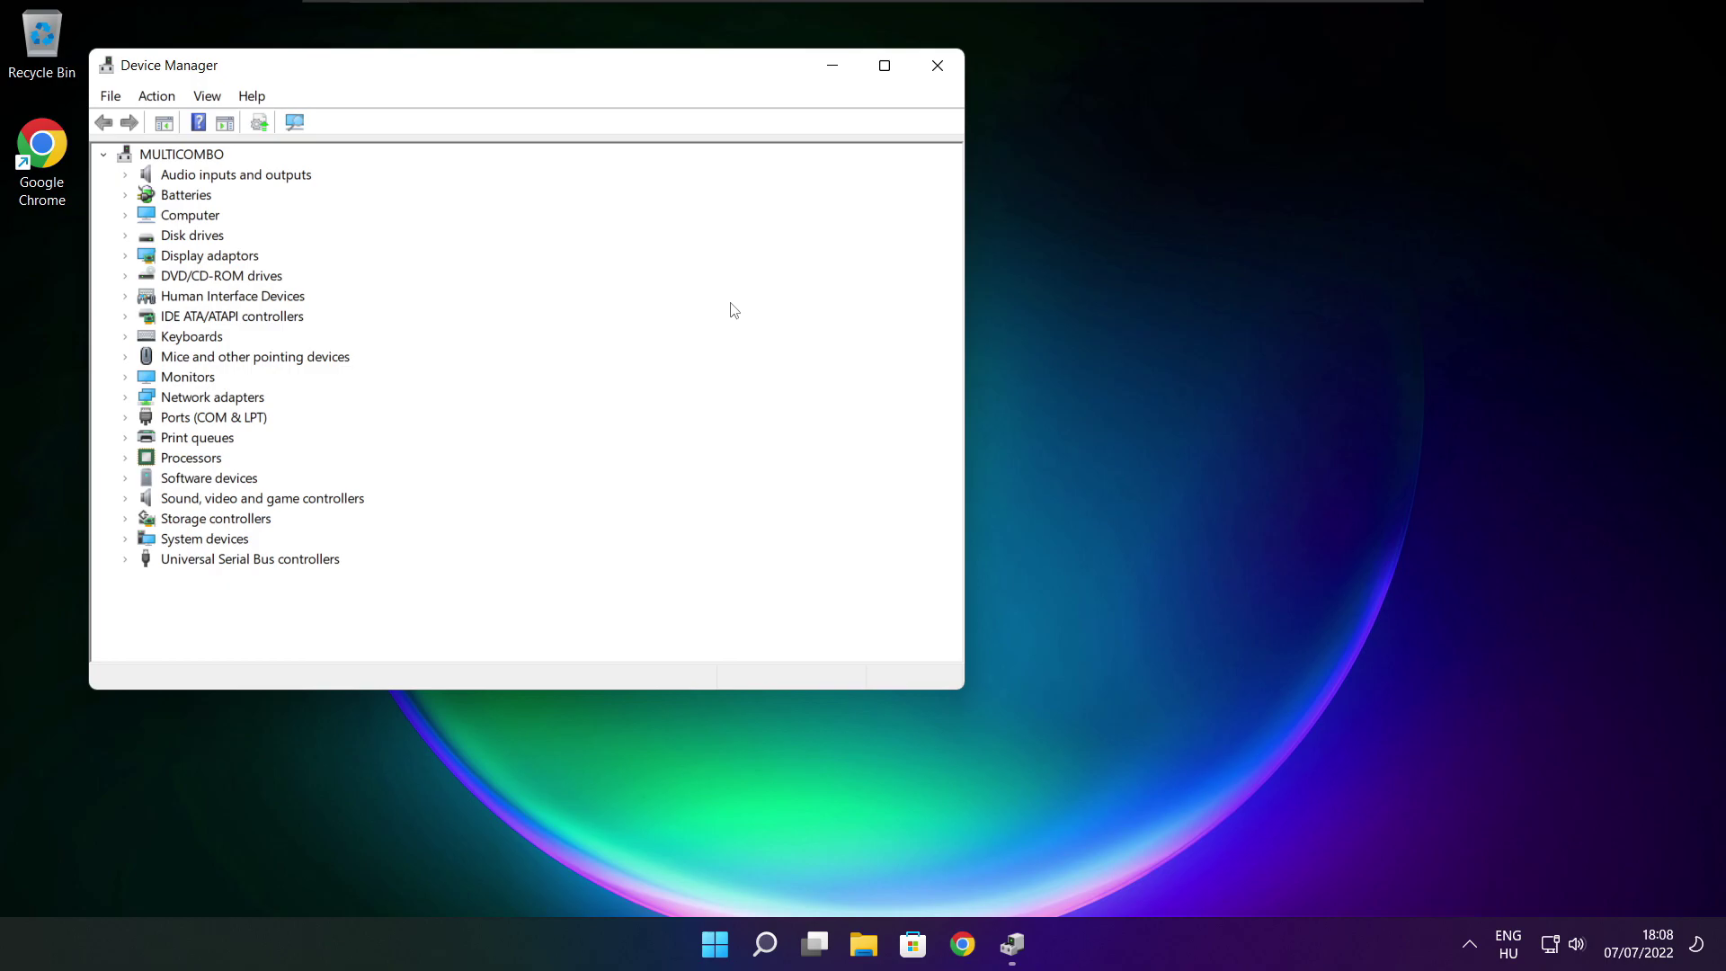
Run an automatic driver search for the VMware SVGA 3D display adapter, which already has the best driver
click(884, 67)
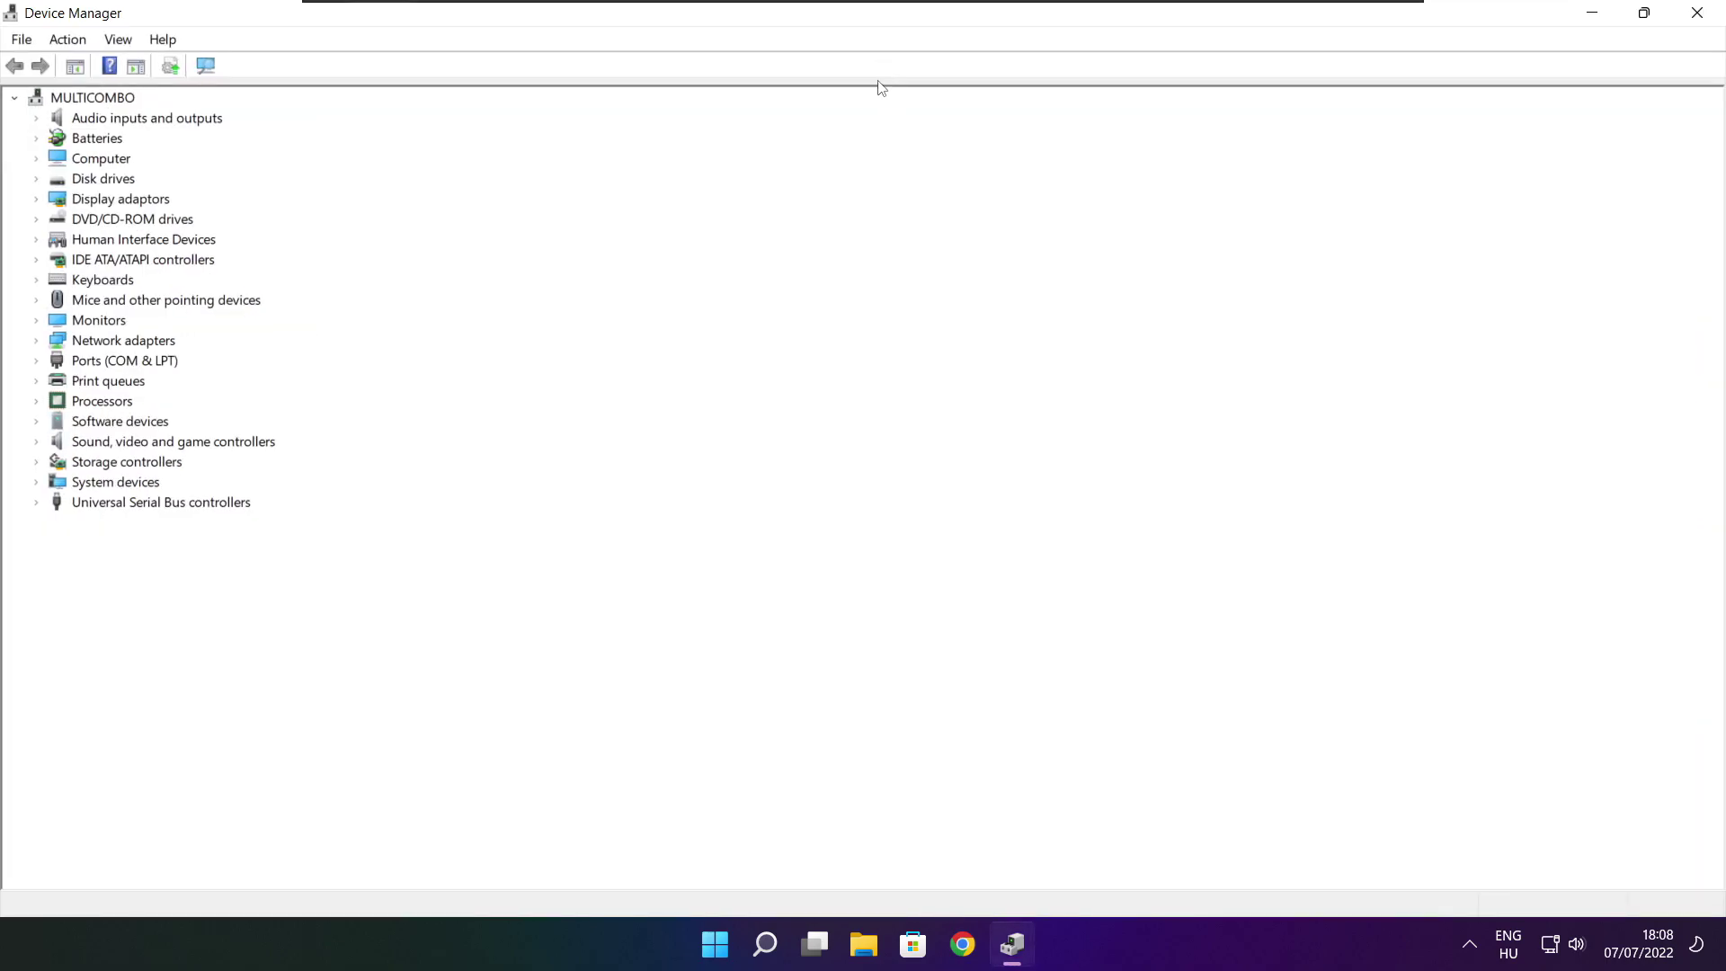
click(102, 202)
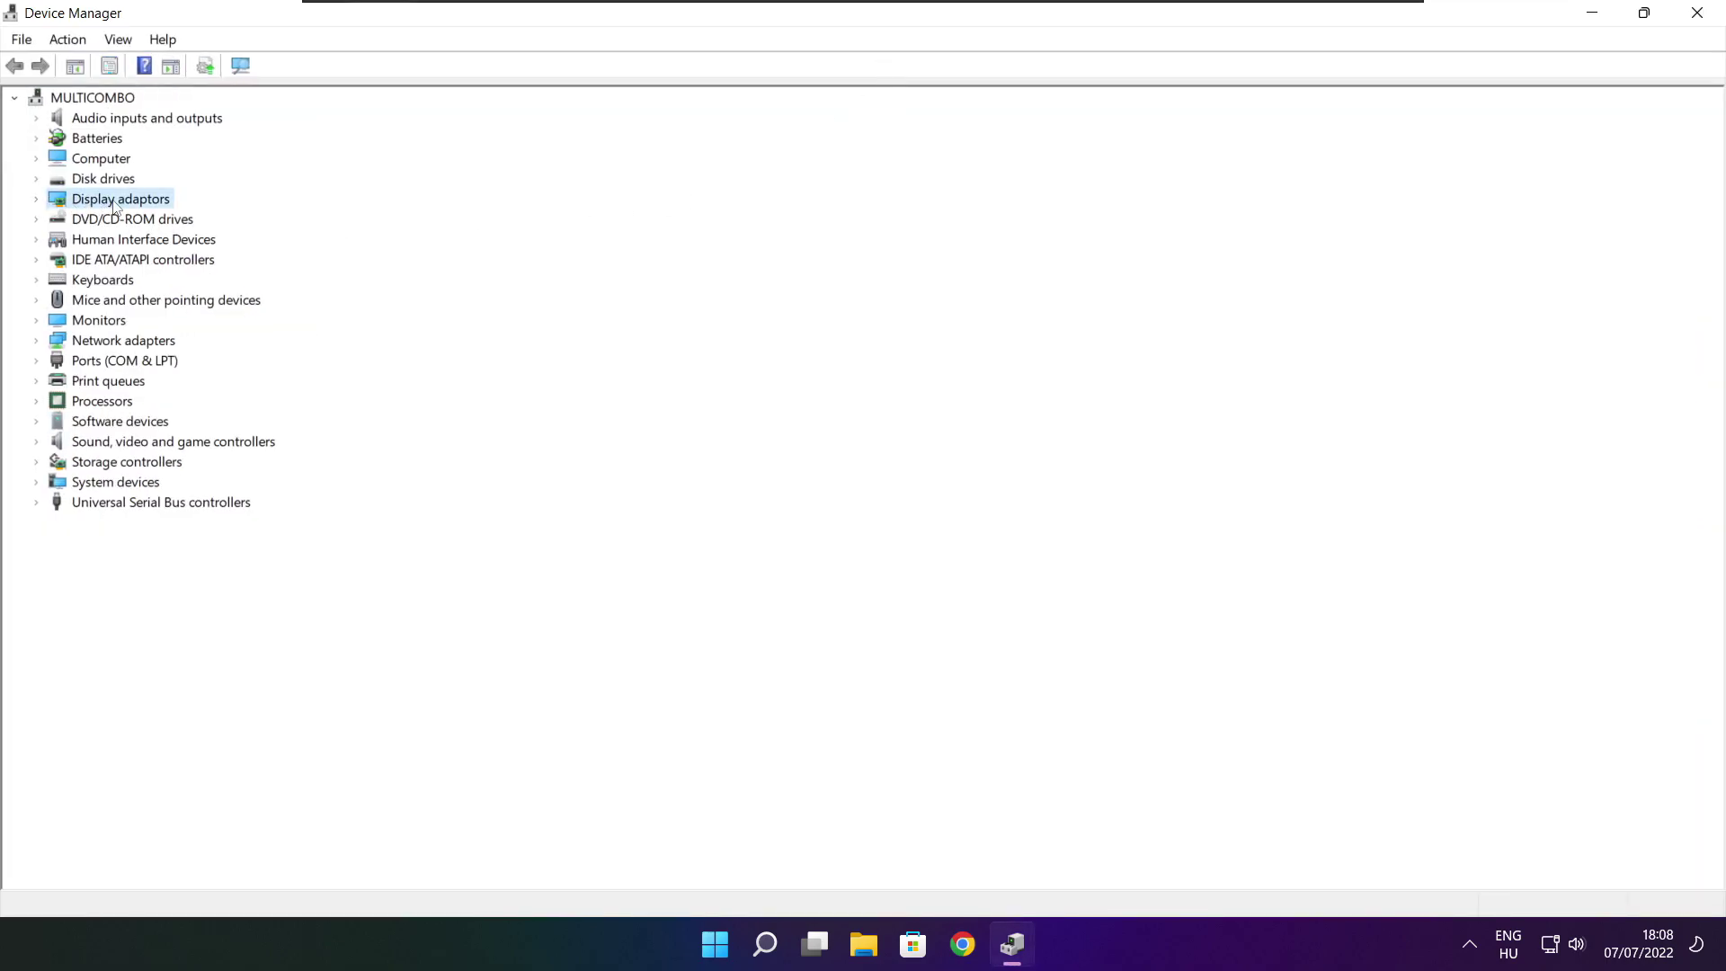
click(37, 201)
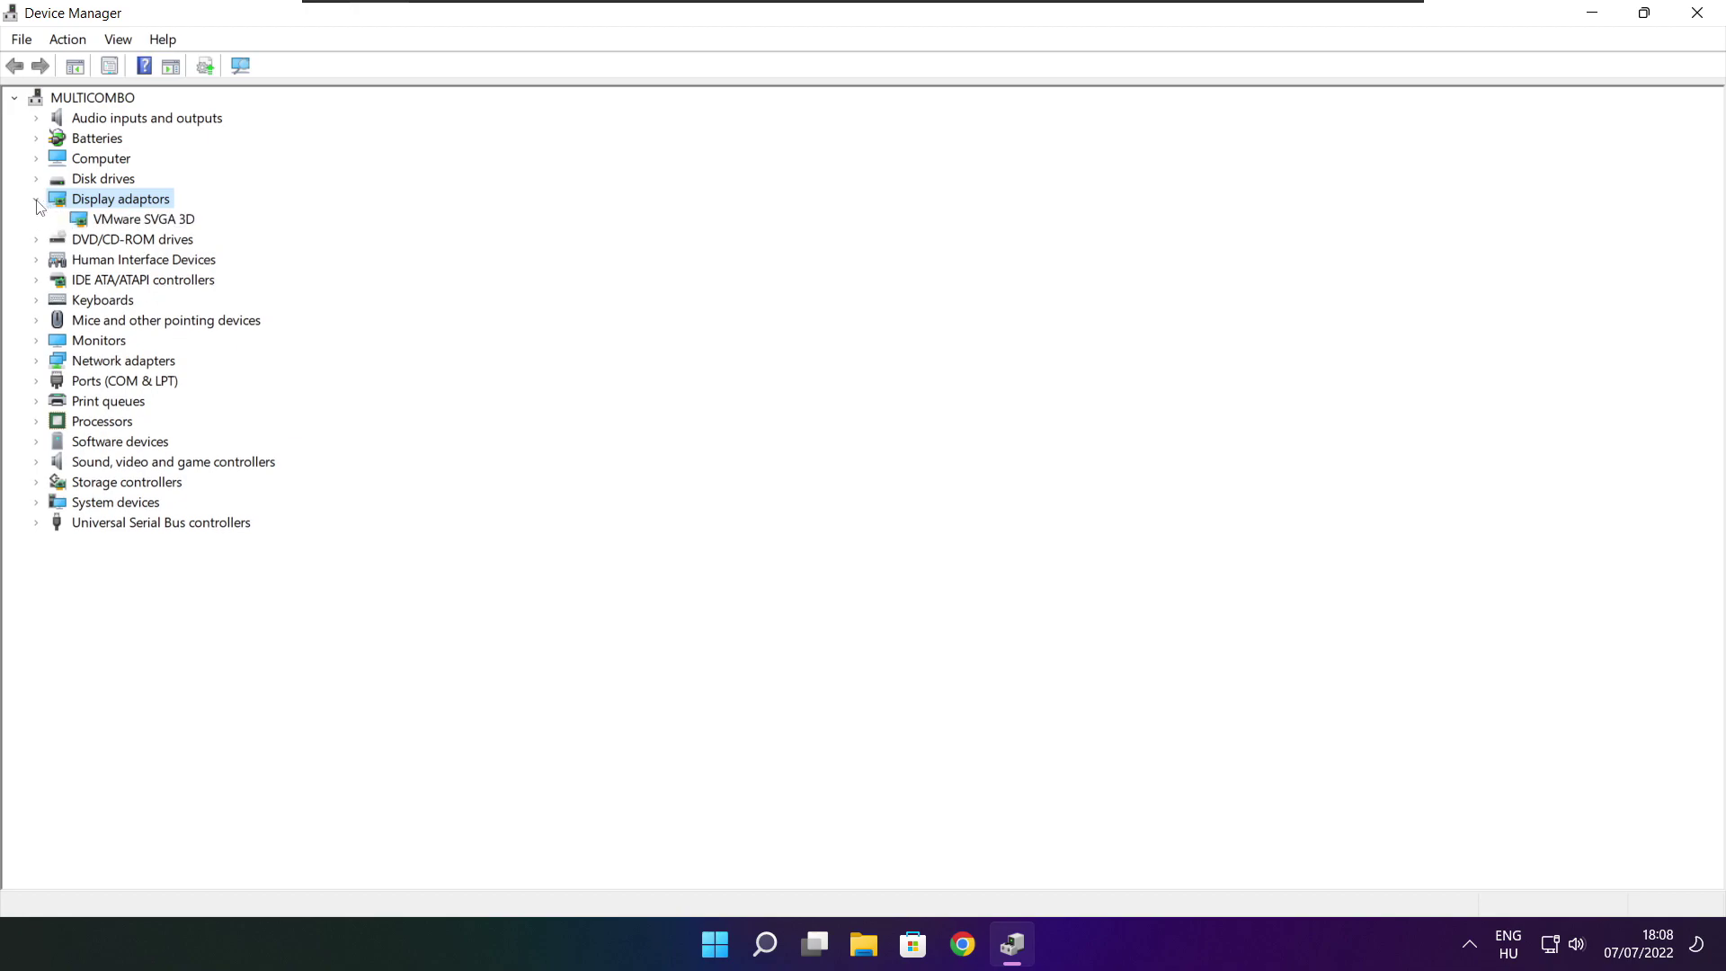
click(90, 222)
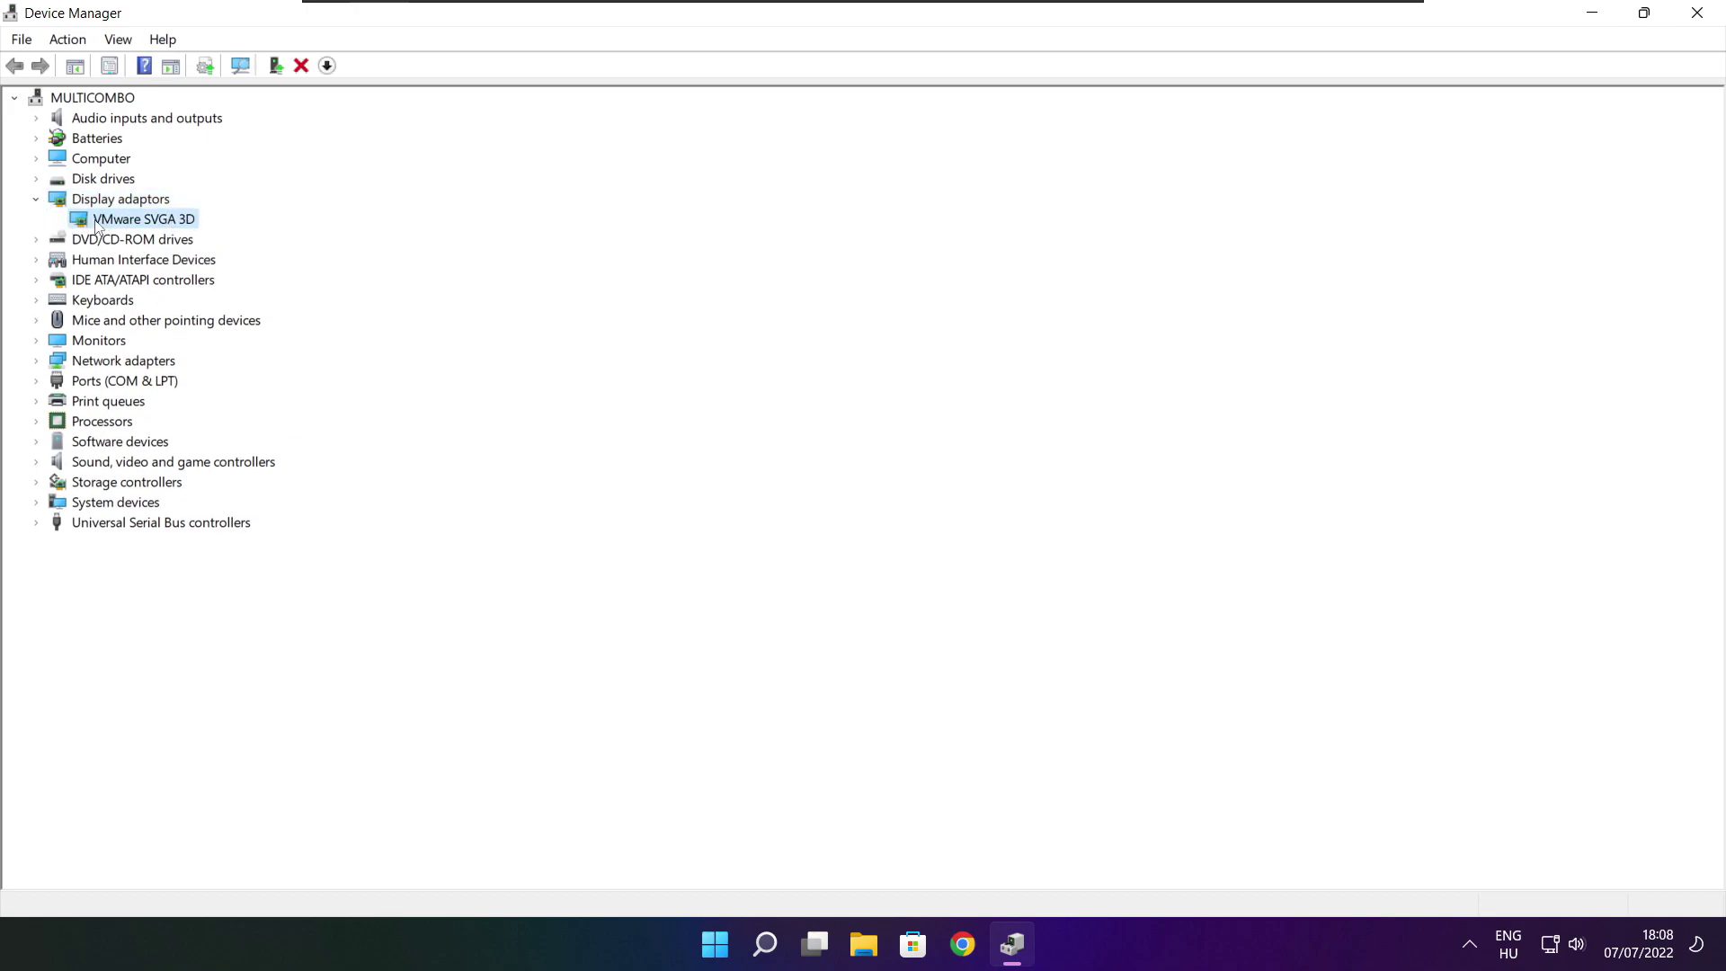
right_click(124, 219)
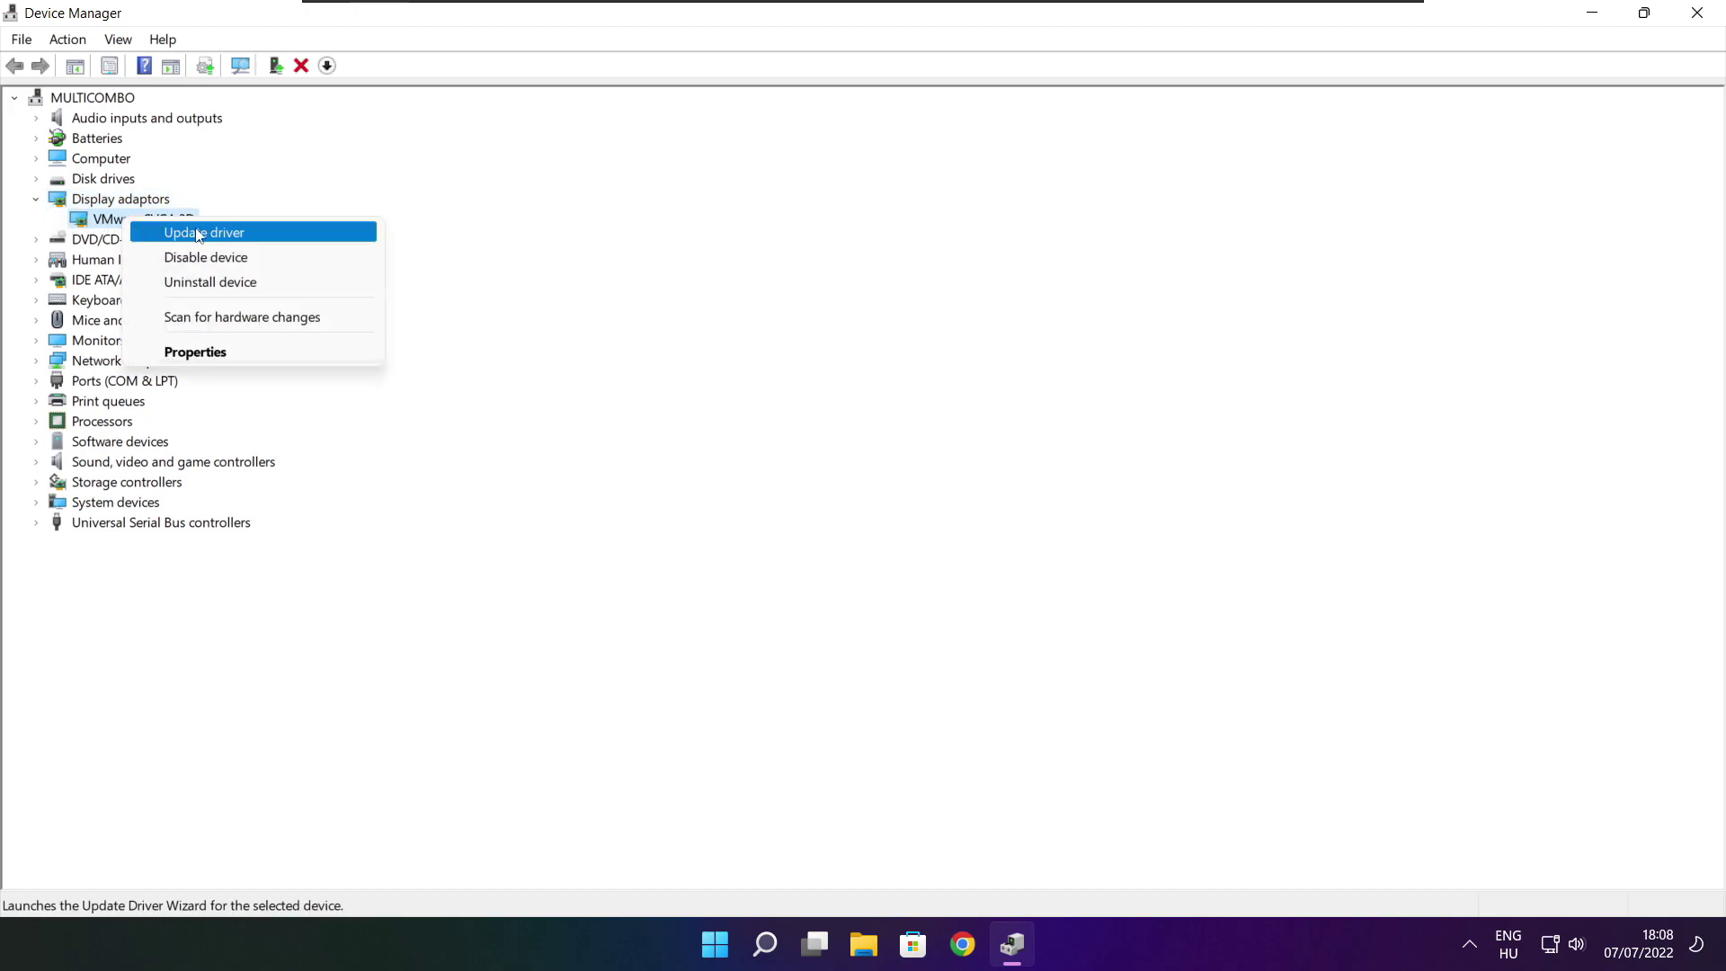
click(243, 232)
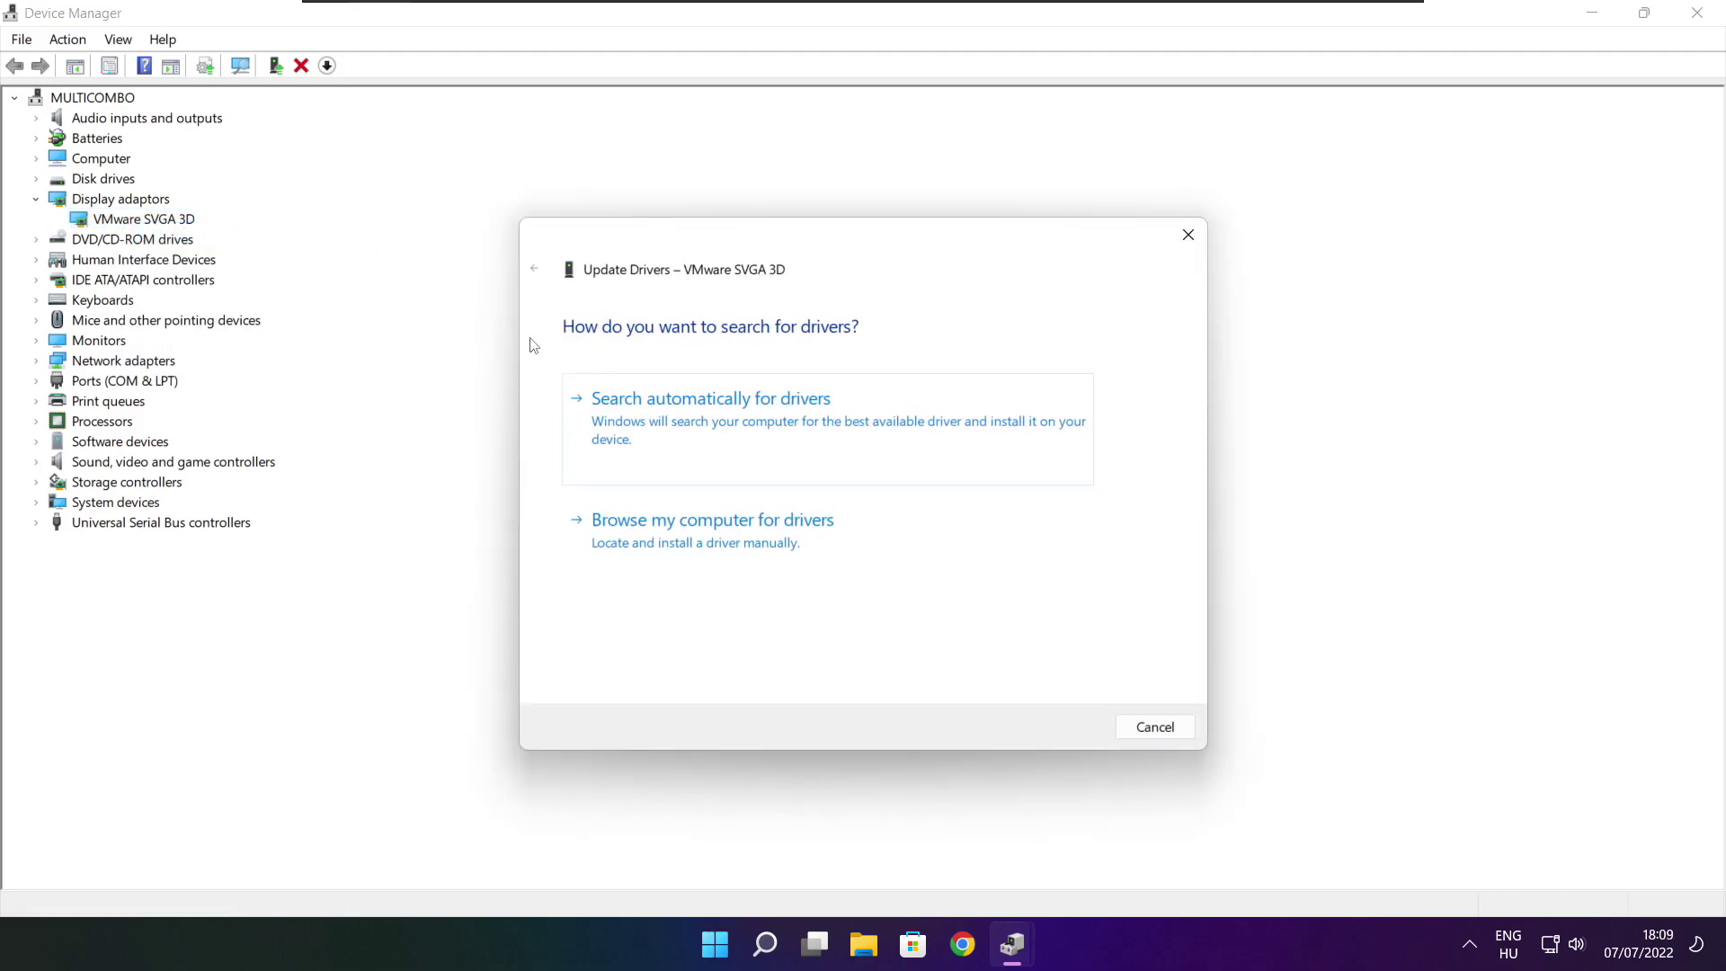
click(793, 433)
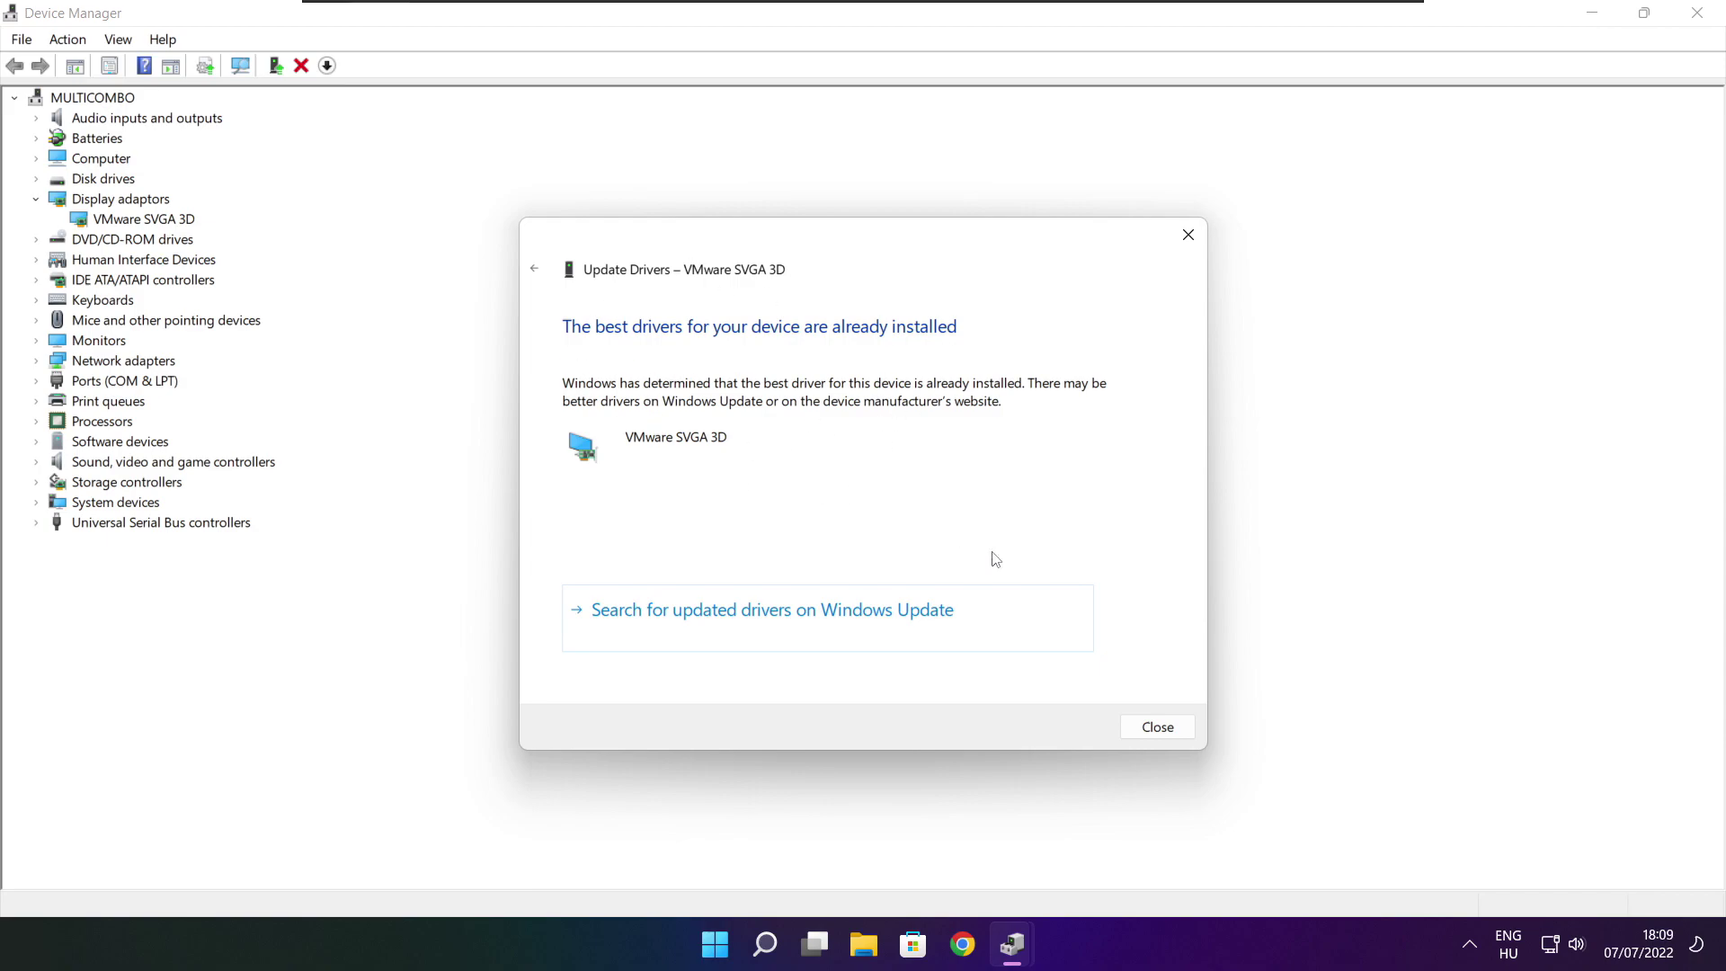
click(1156, 730)
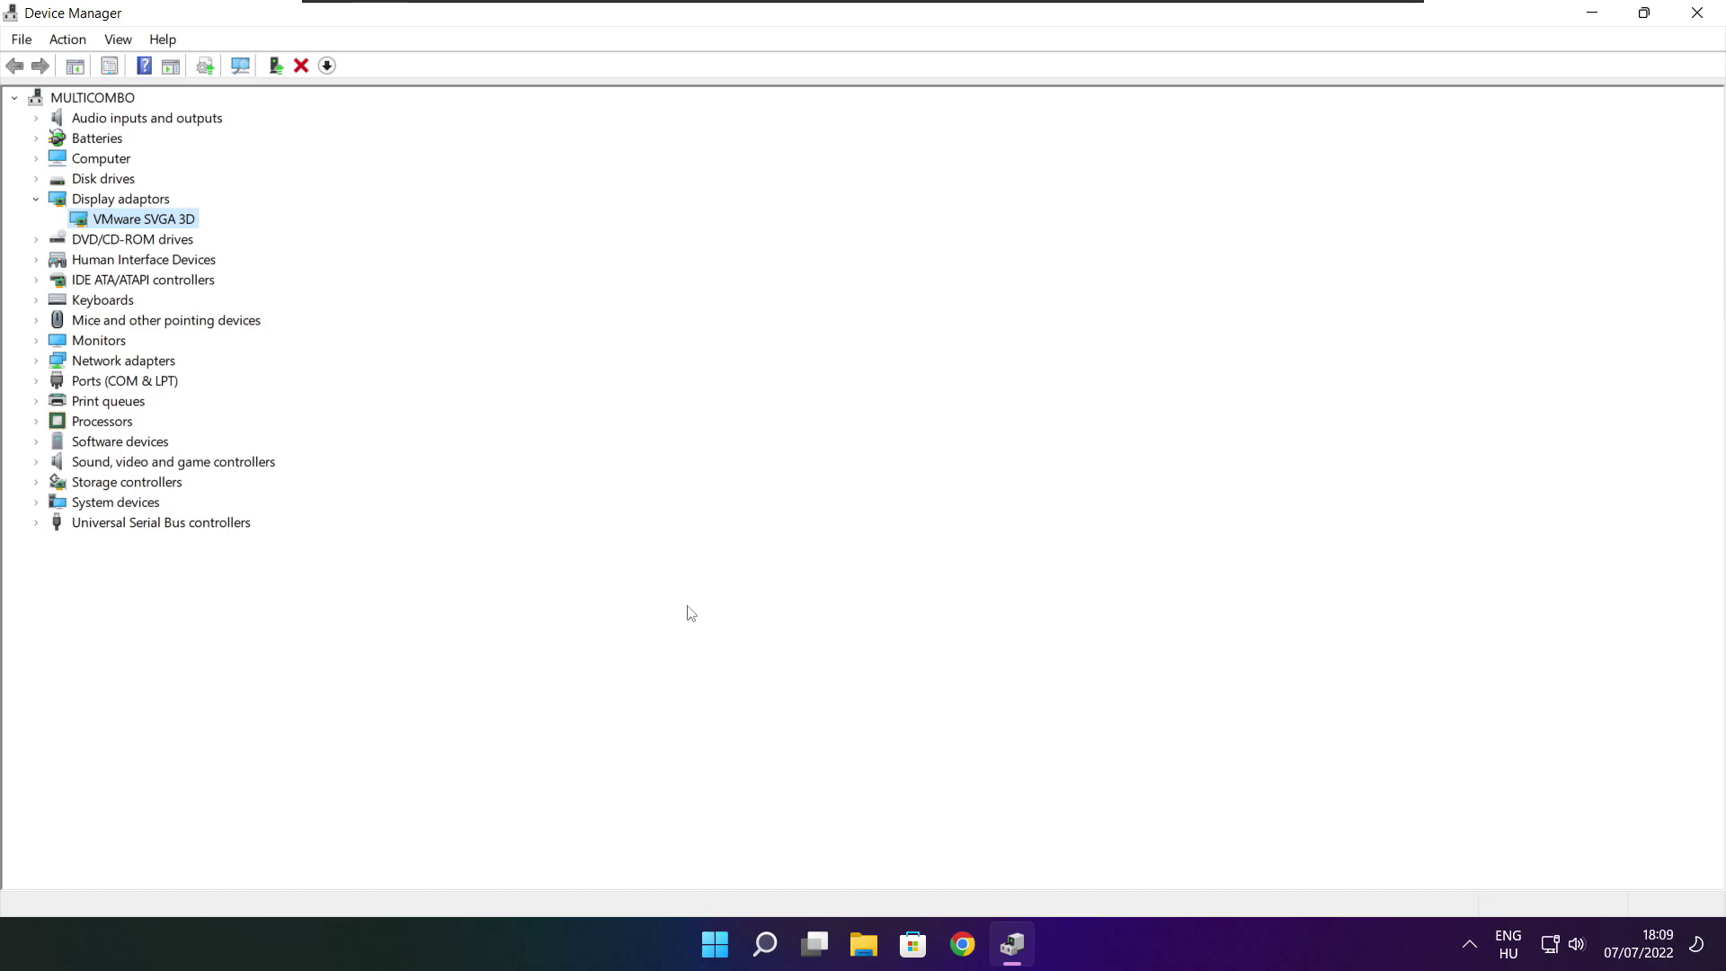
click(52, 467)
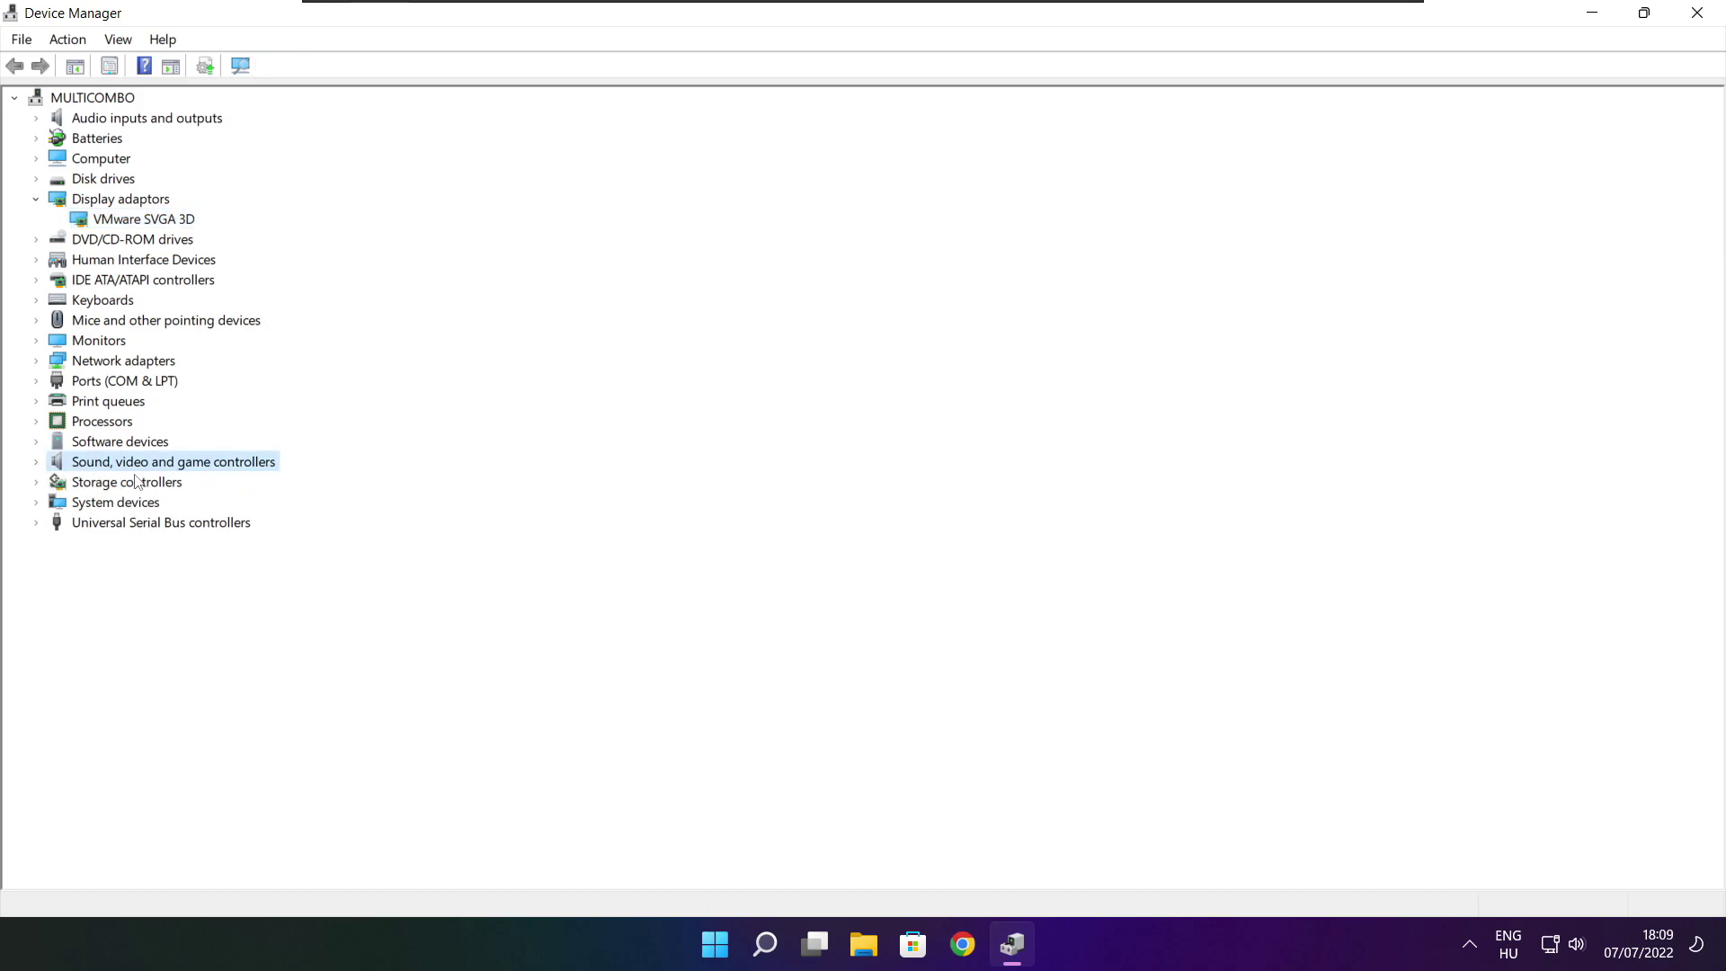
Run an automatic driver search for High Definition Audio Device, already up to date, then close Device Manager
click(37, 464)
click(166, 488)
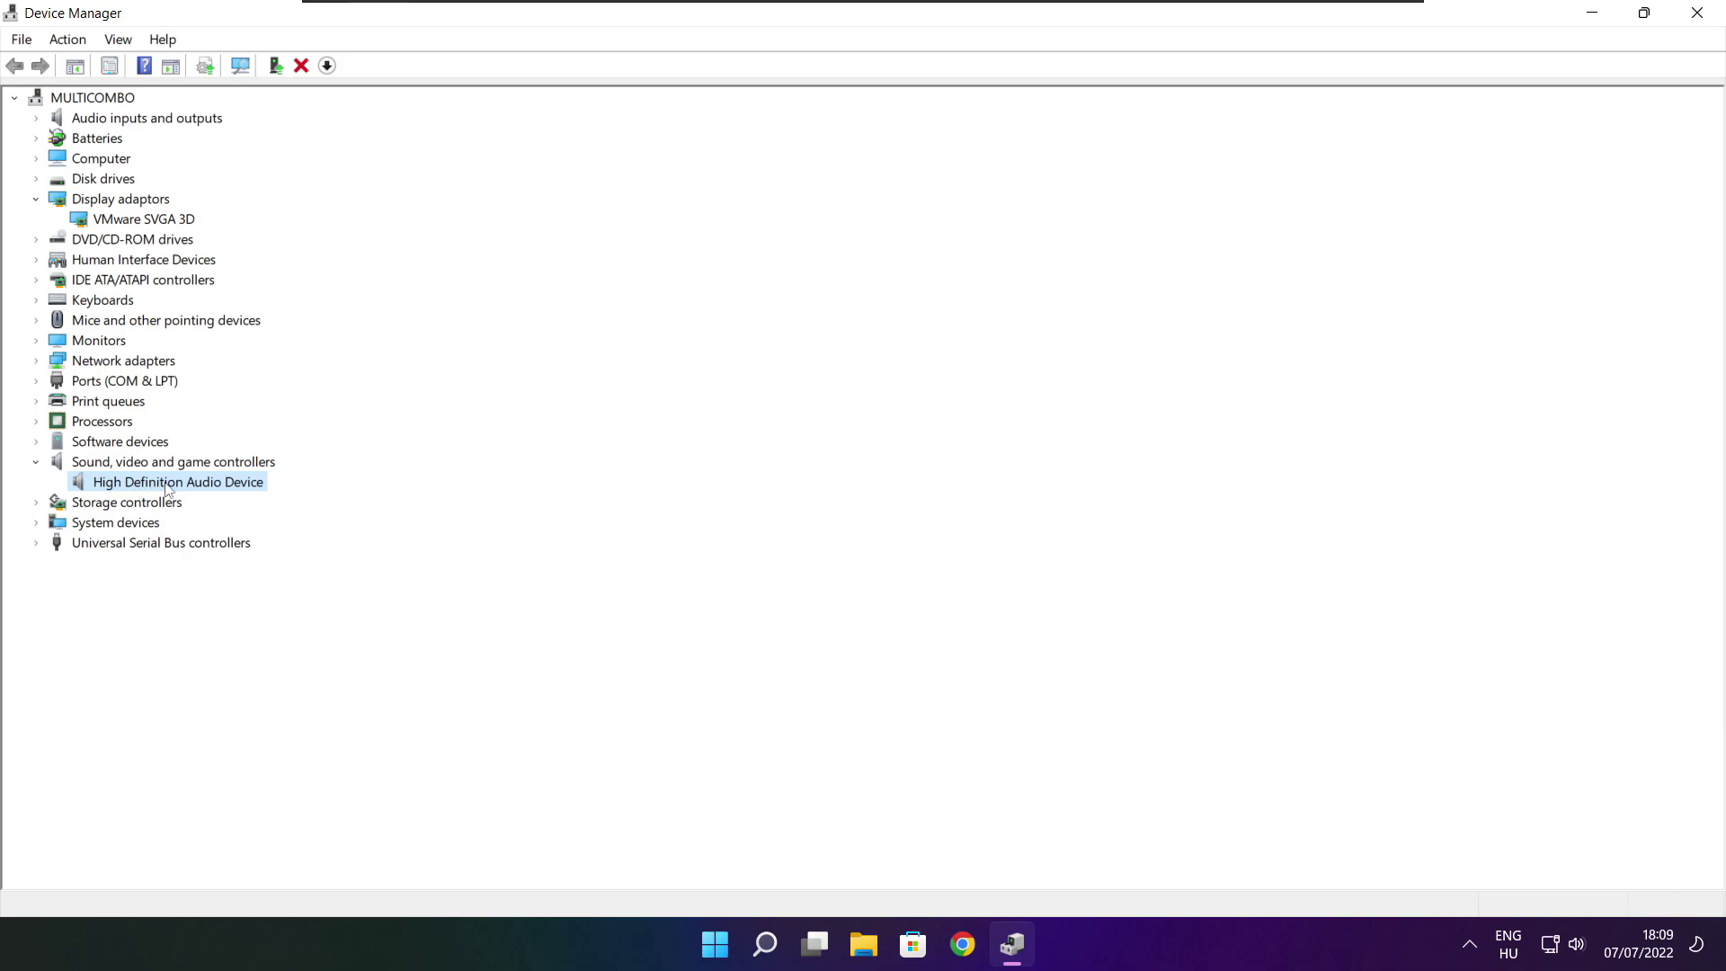
right_click(167, 488)
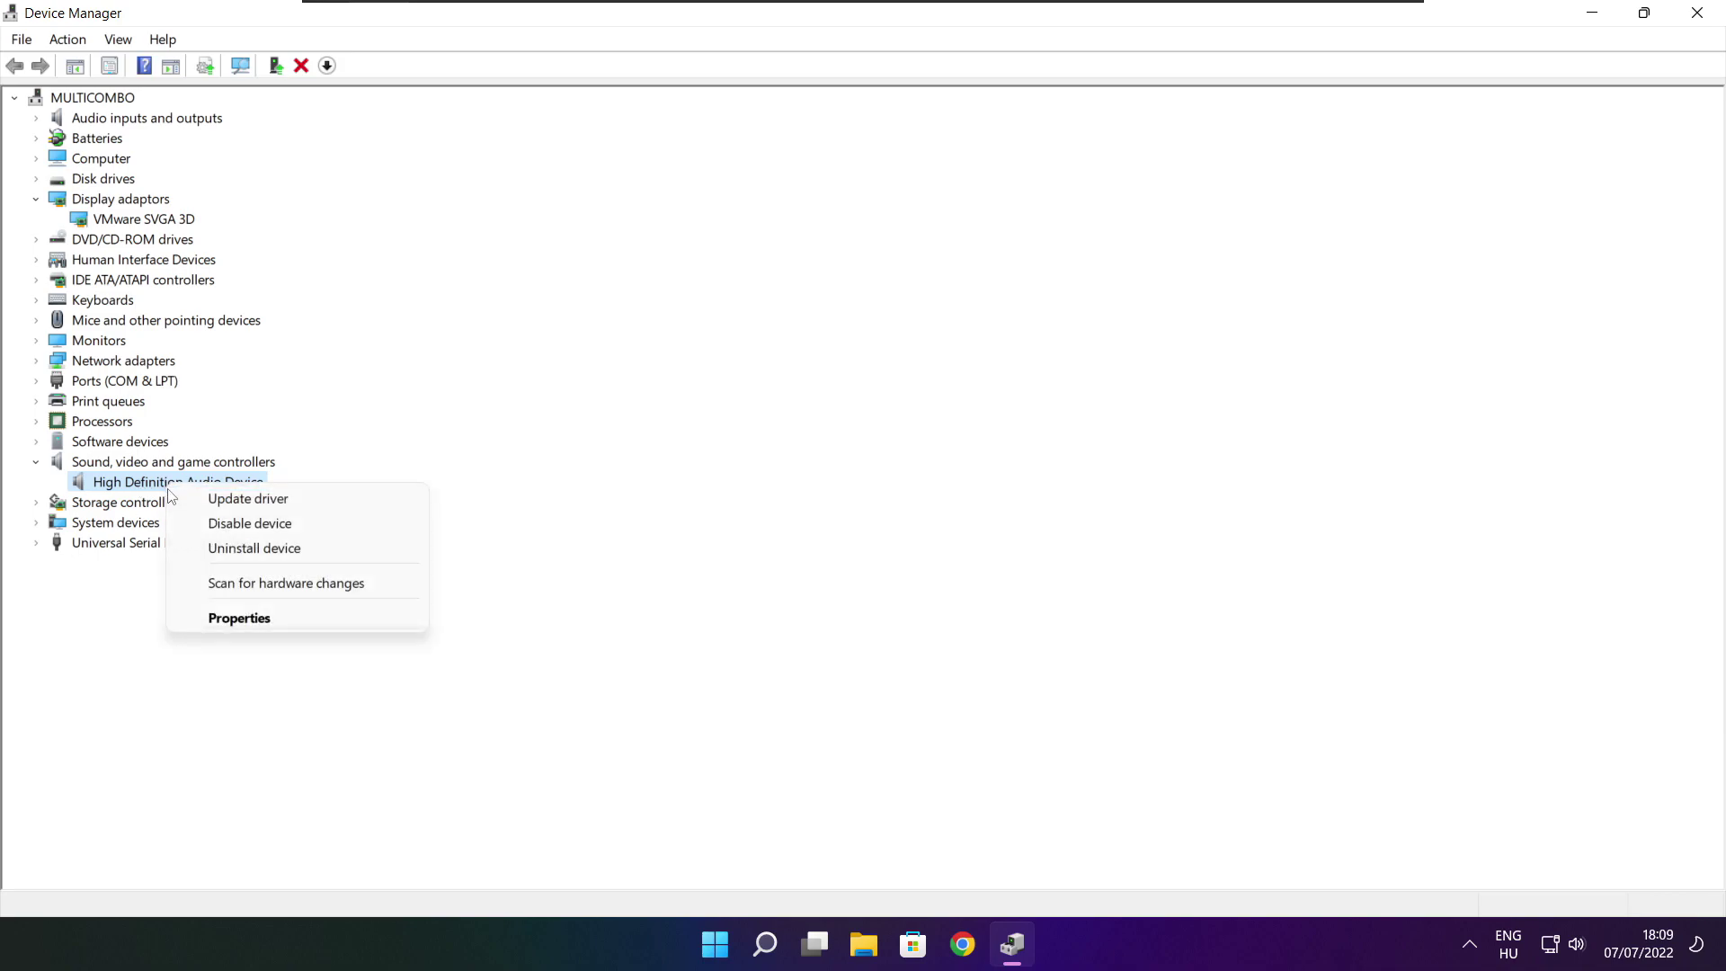
click(337, 508)
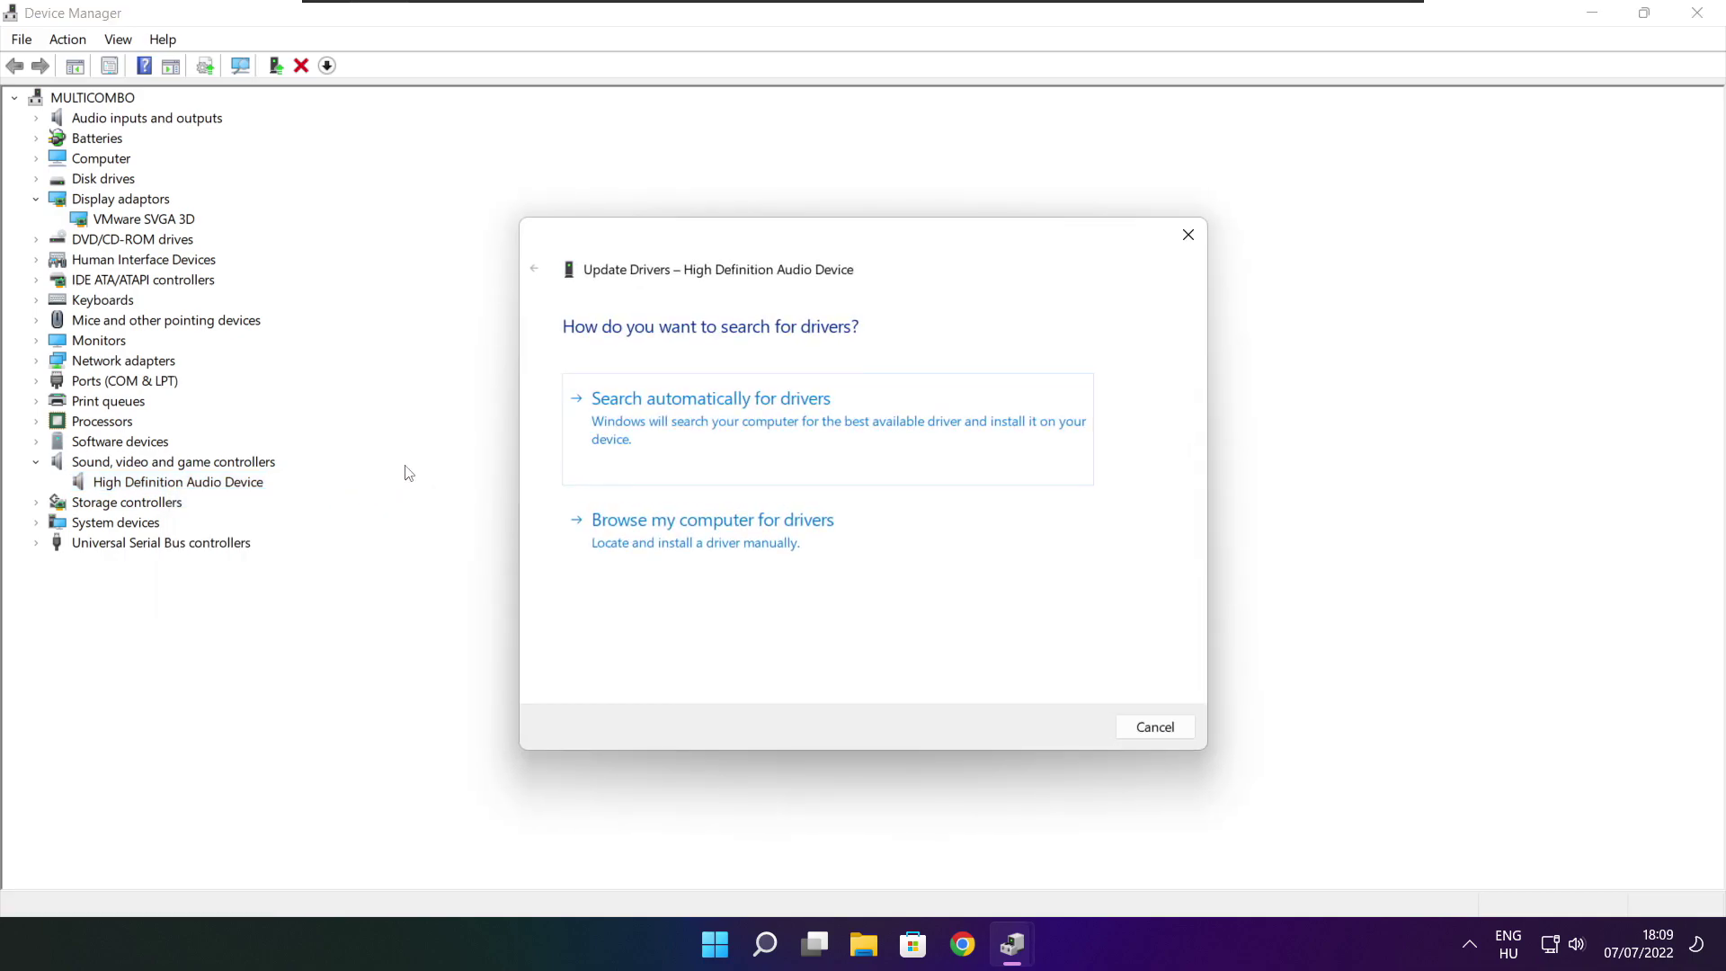
click(749, 428)
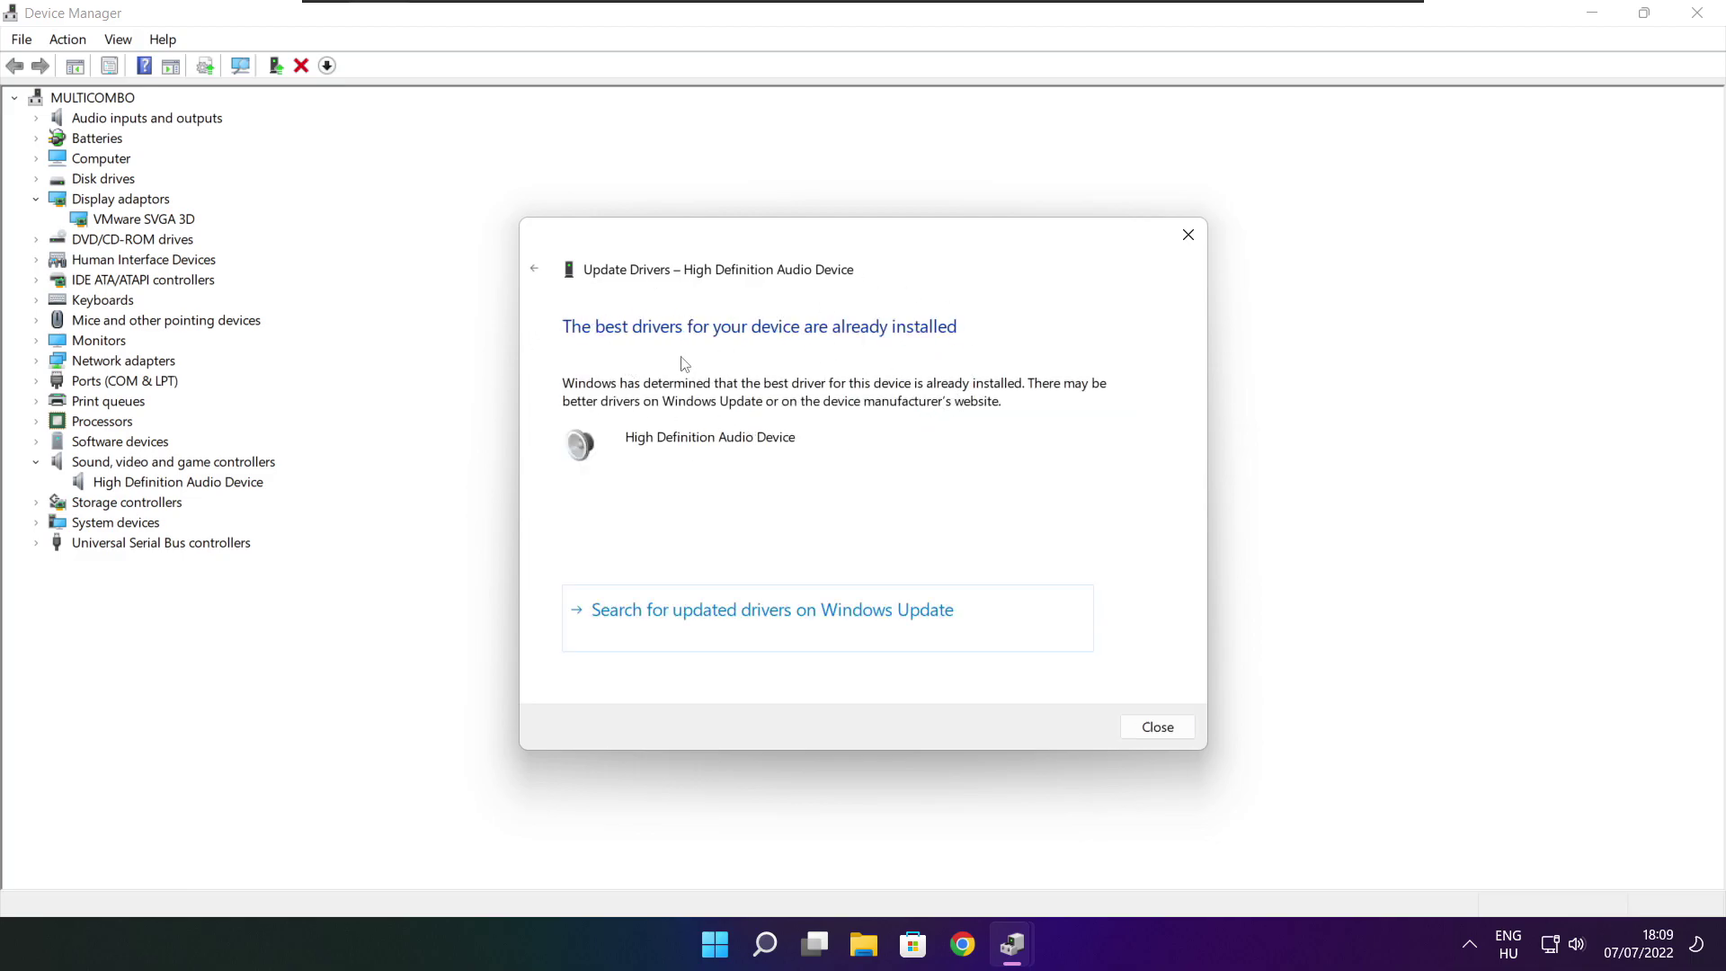
click(1159, 734)
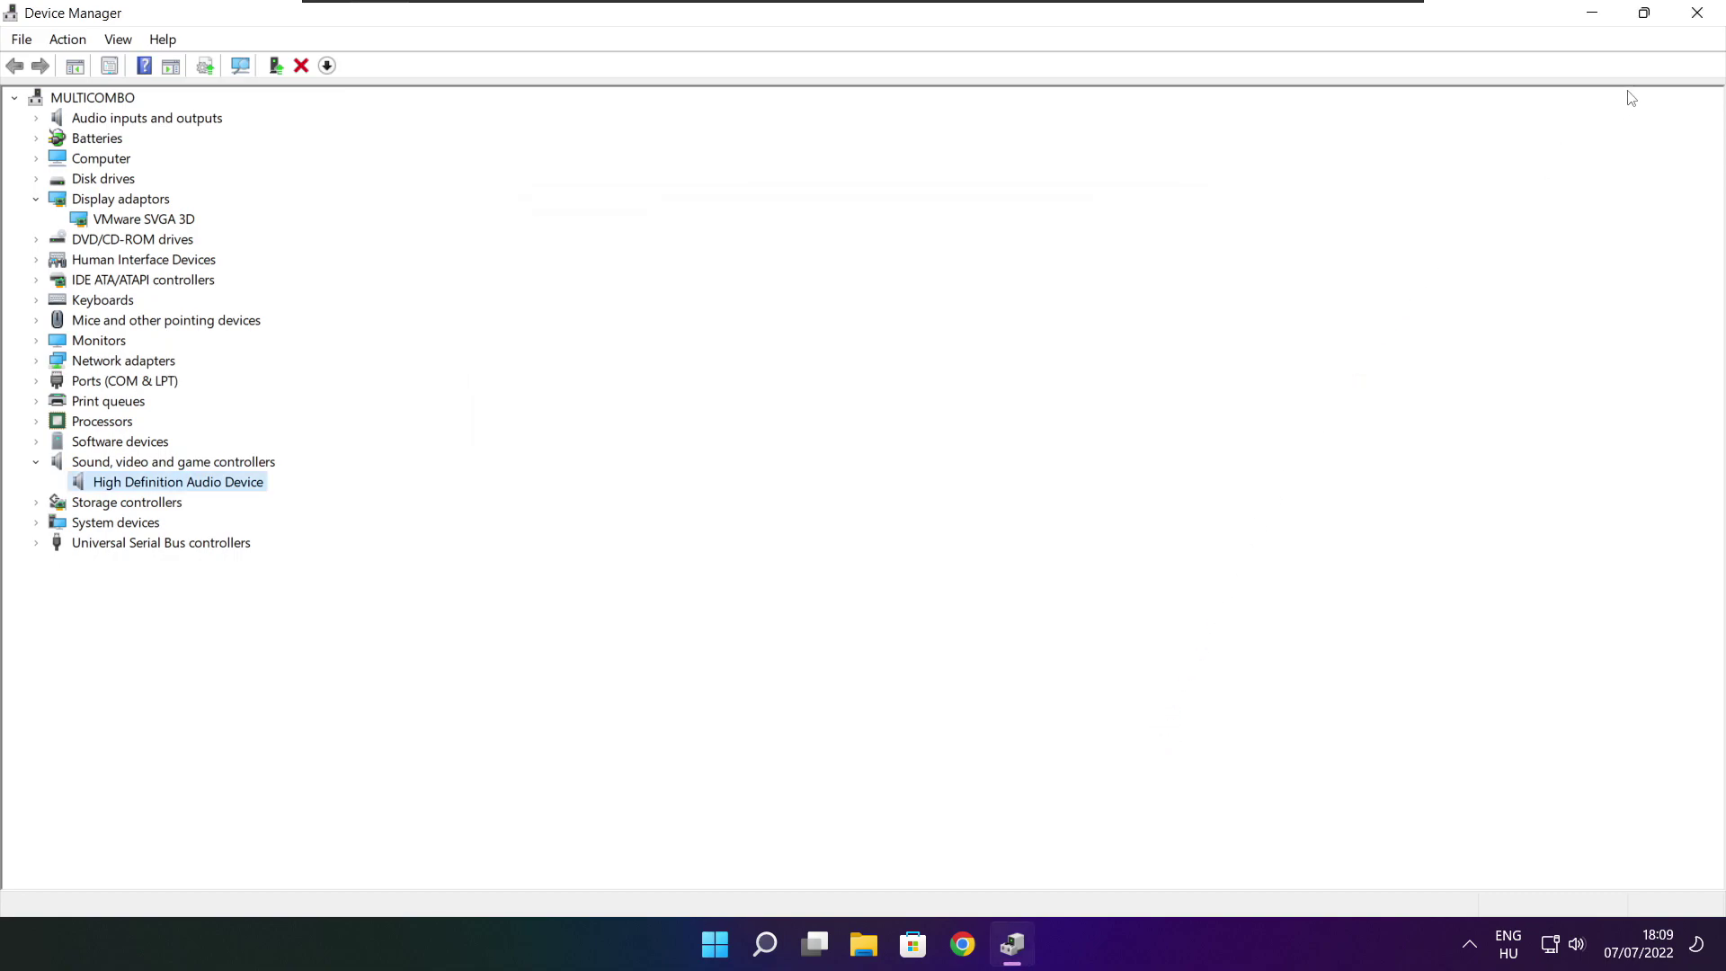
click(1702, 19)
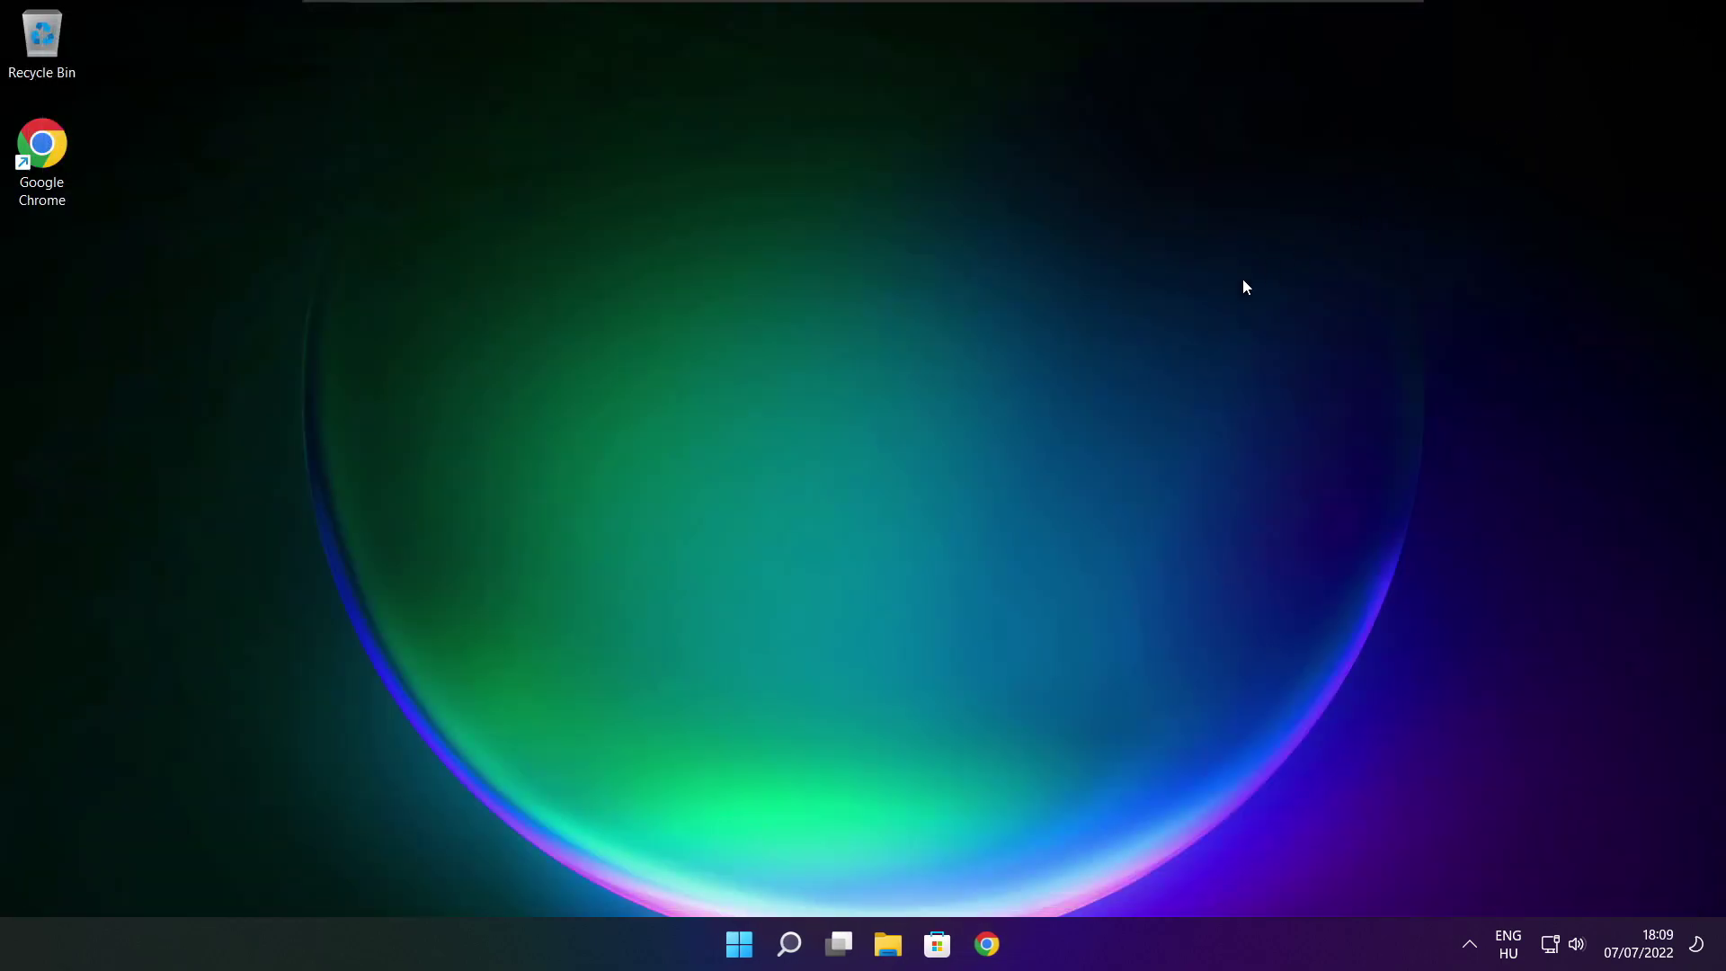
Switch the active power plan from Balanced to High performance, then close Power Options
click(791, 946)
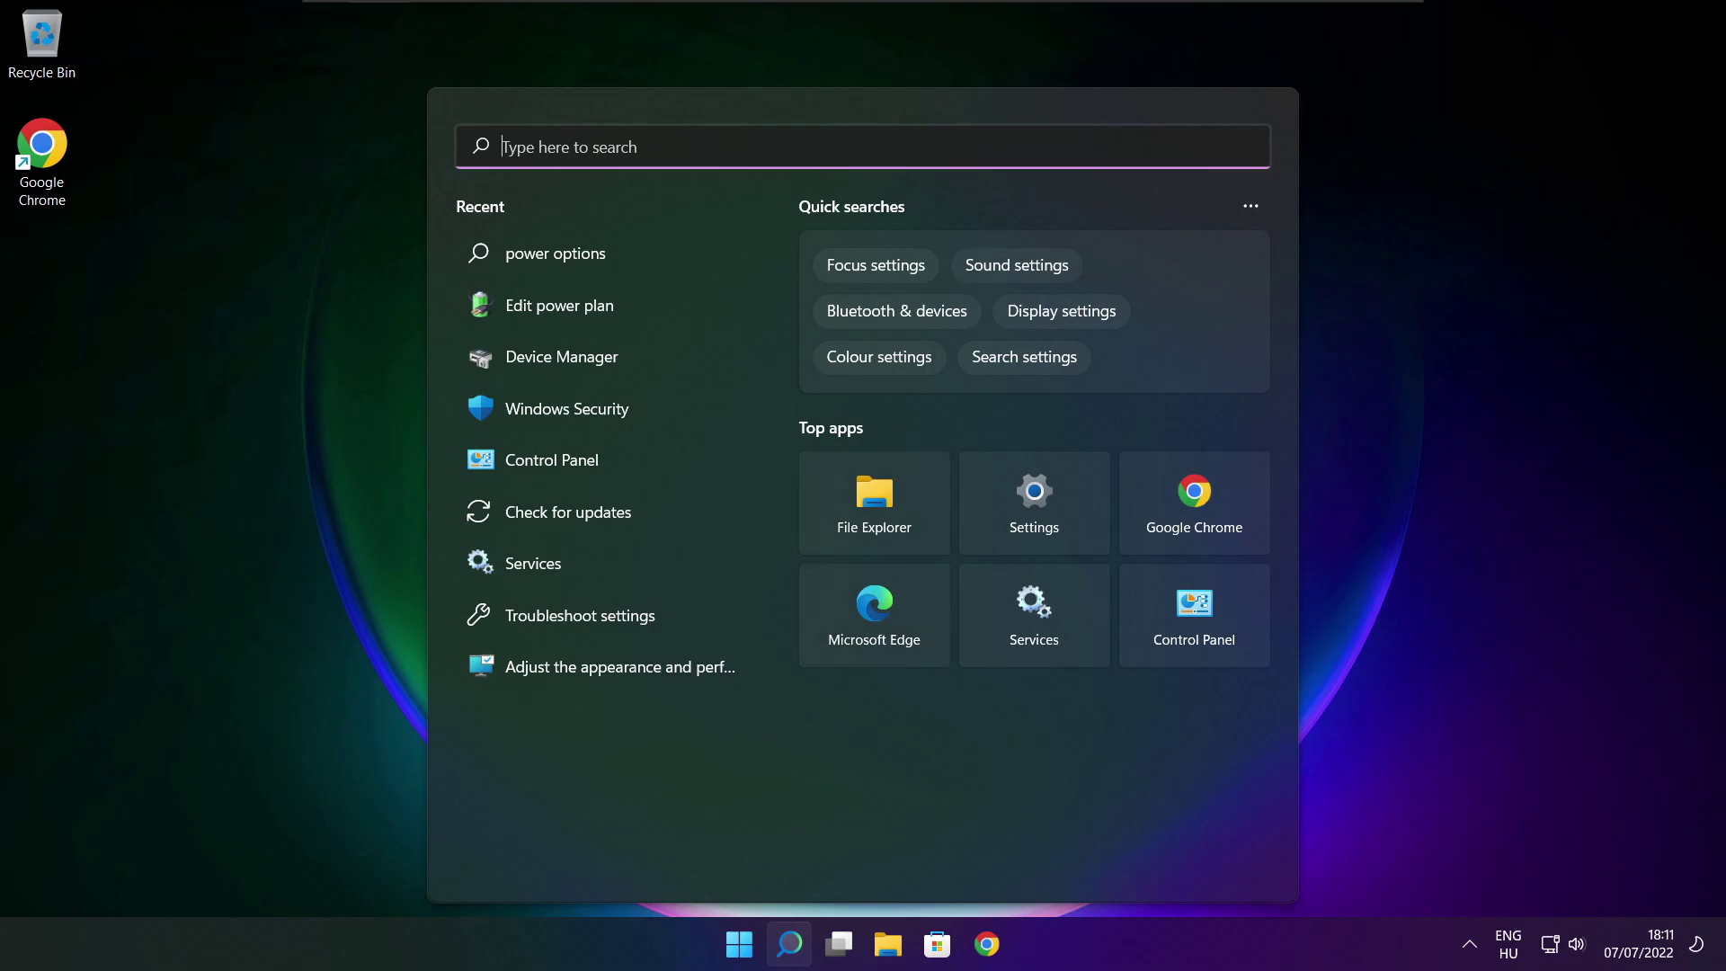
text(edit)
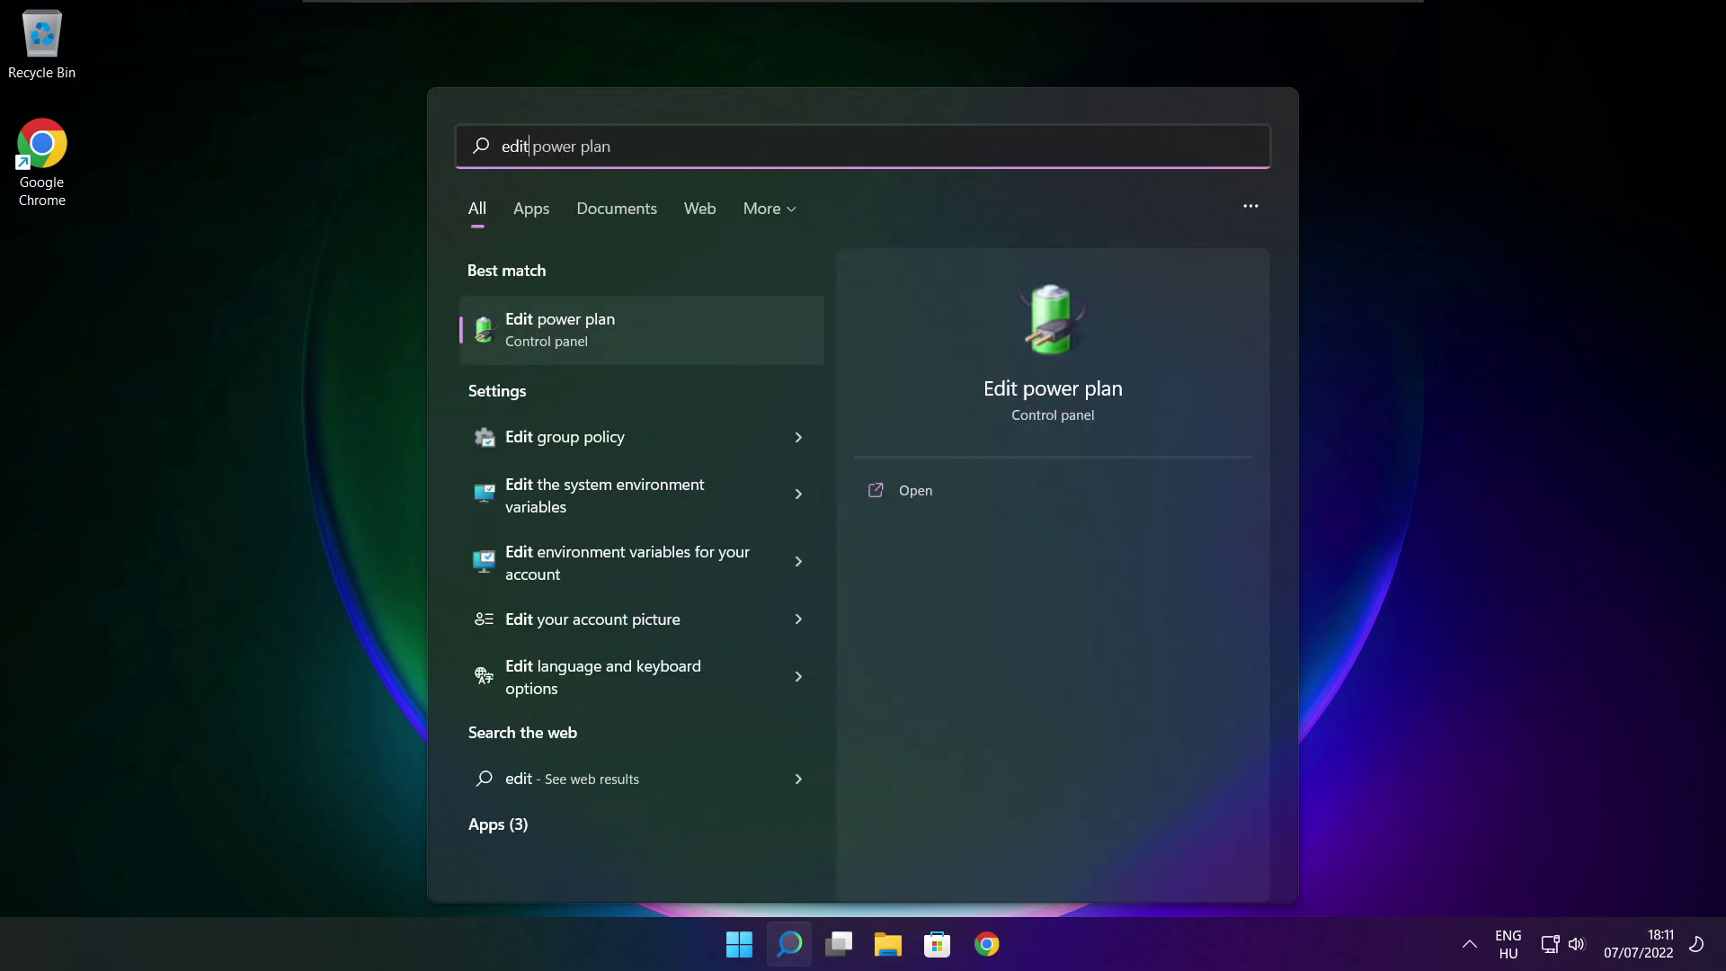
text( power plan)
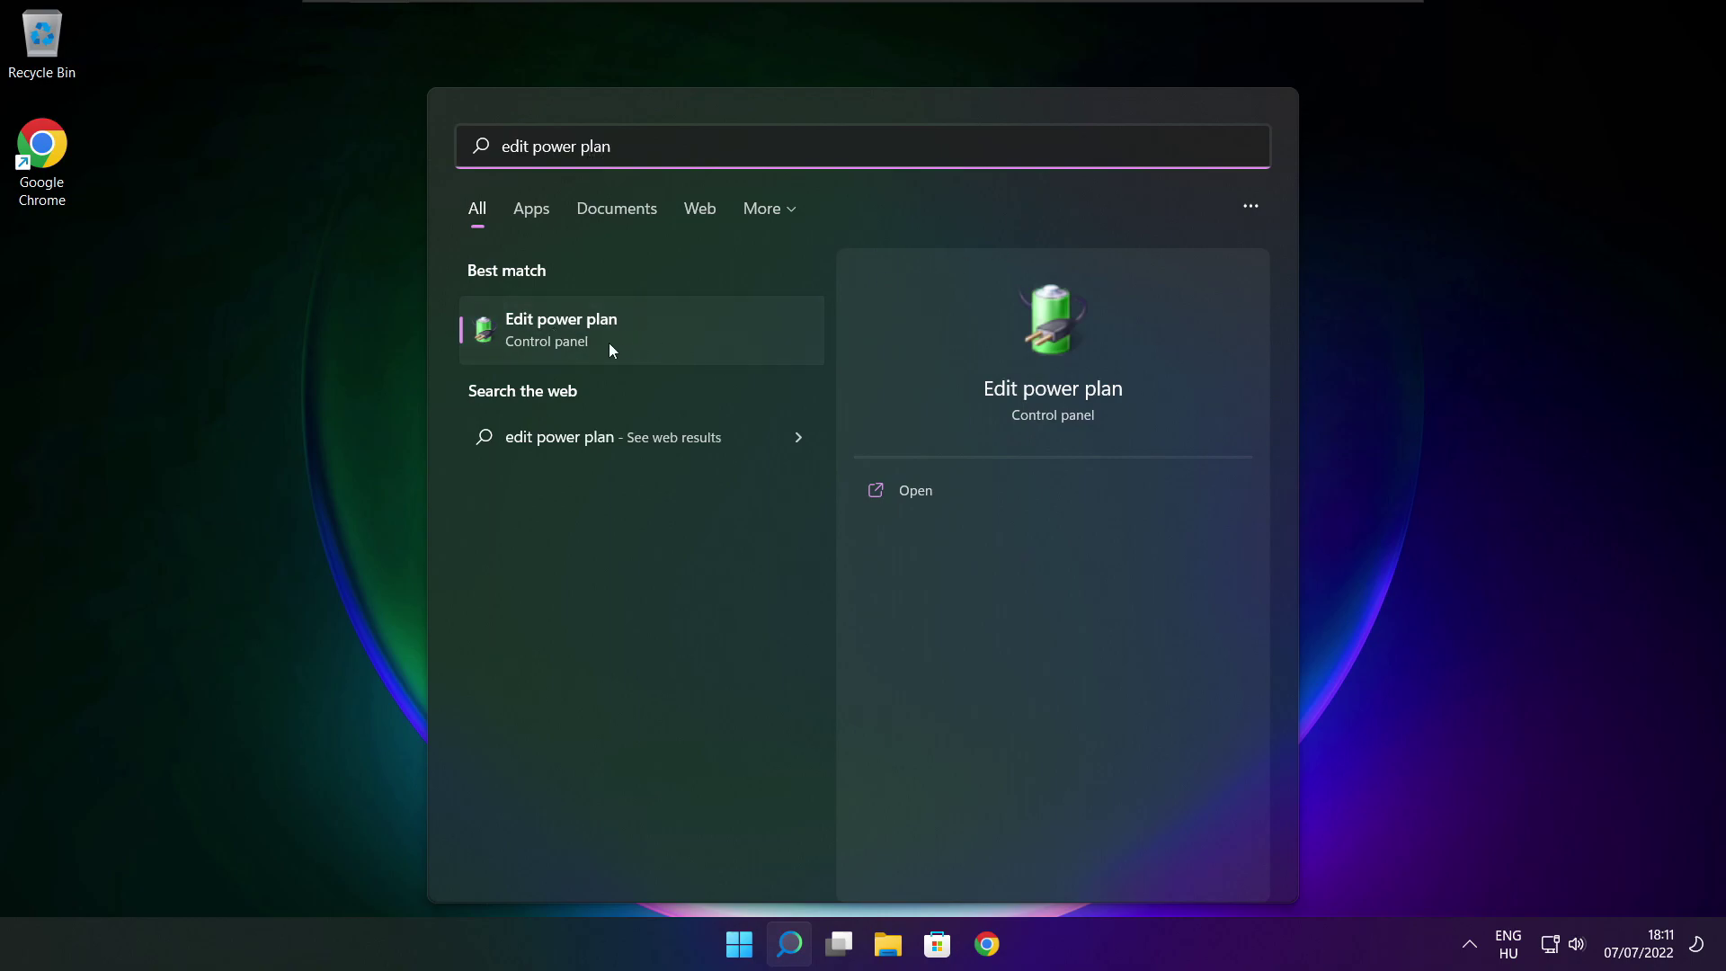
click(681, 334)
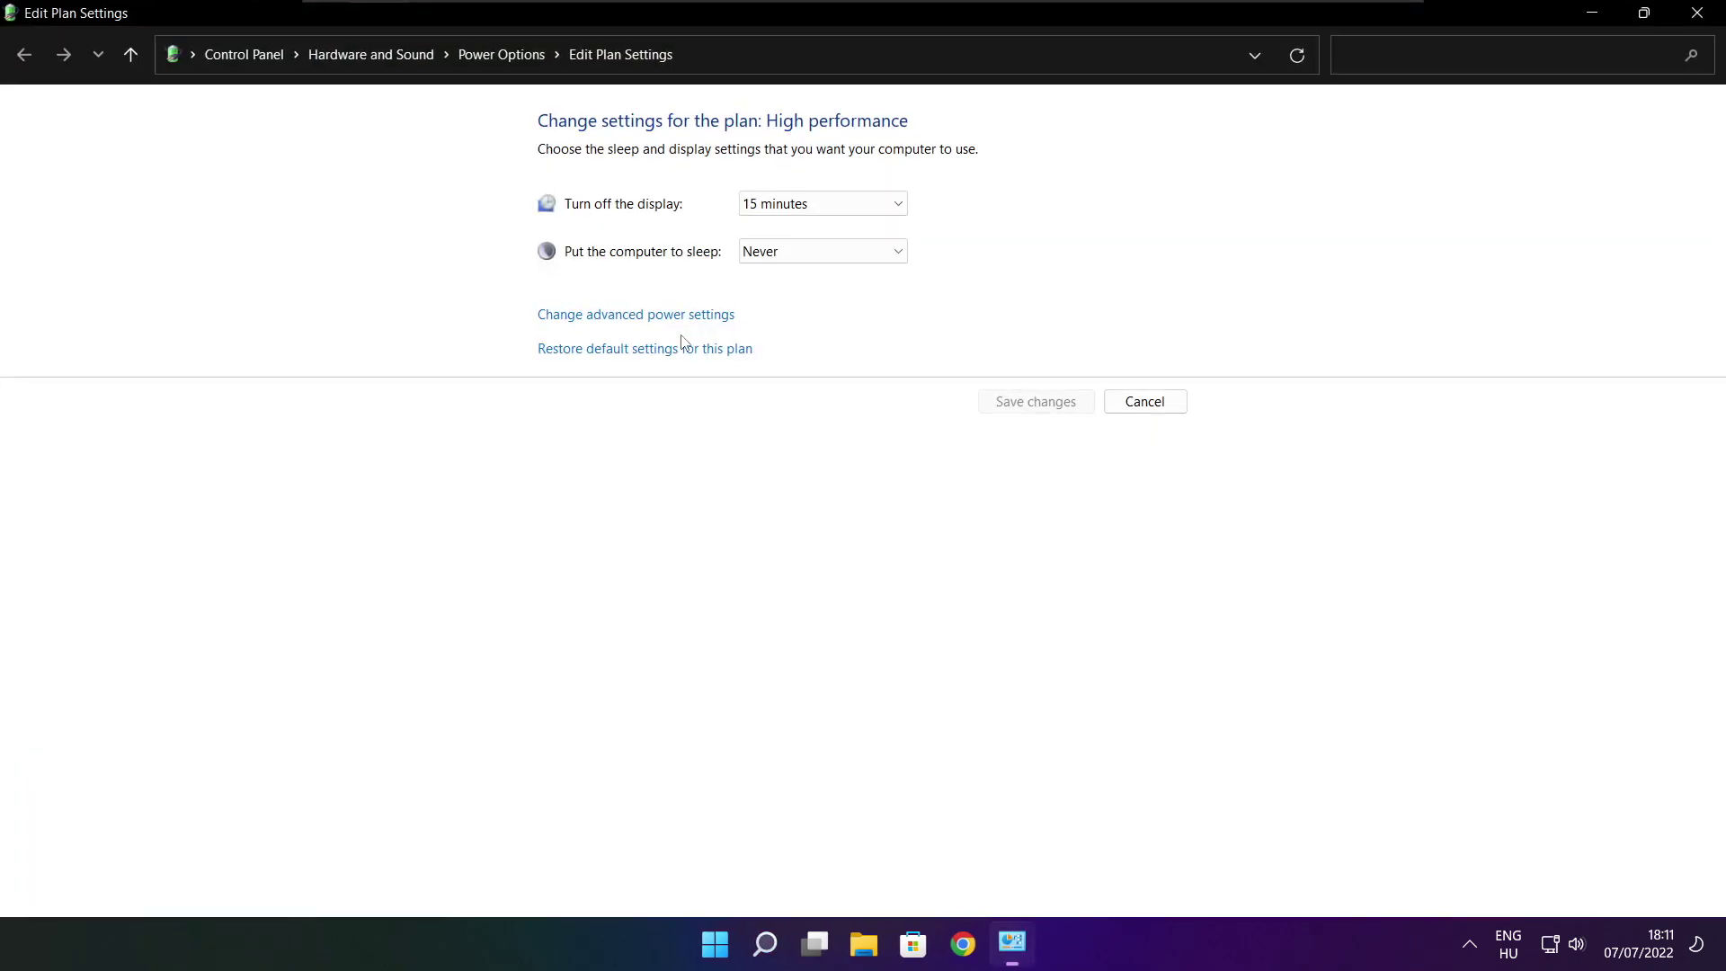
click(512, 65)
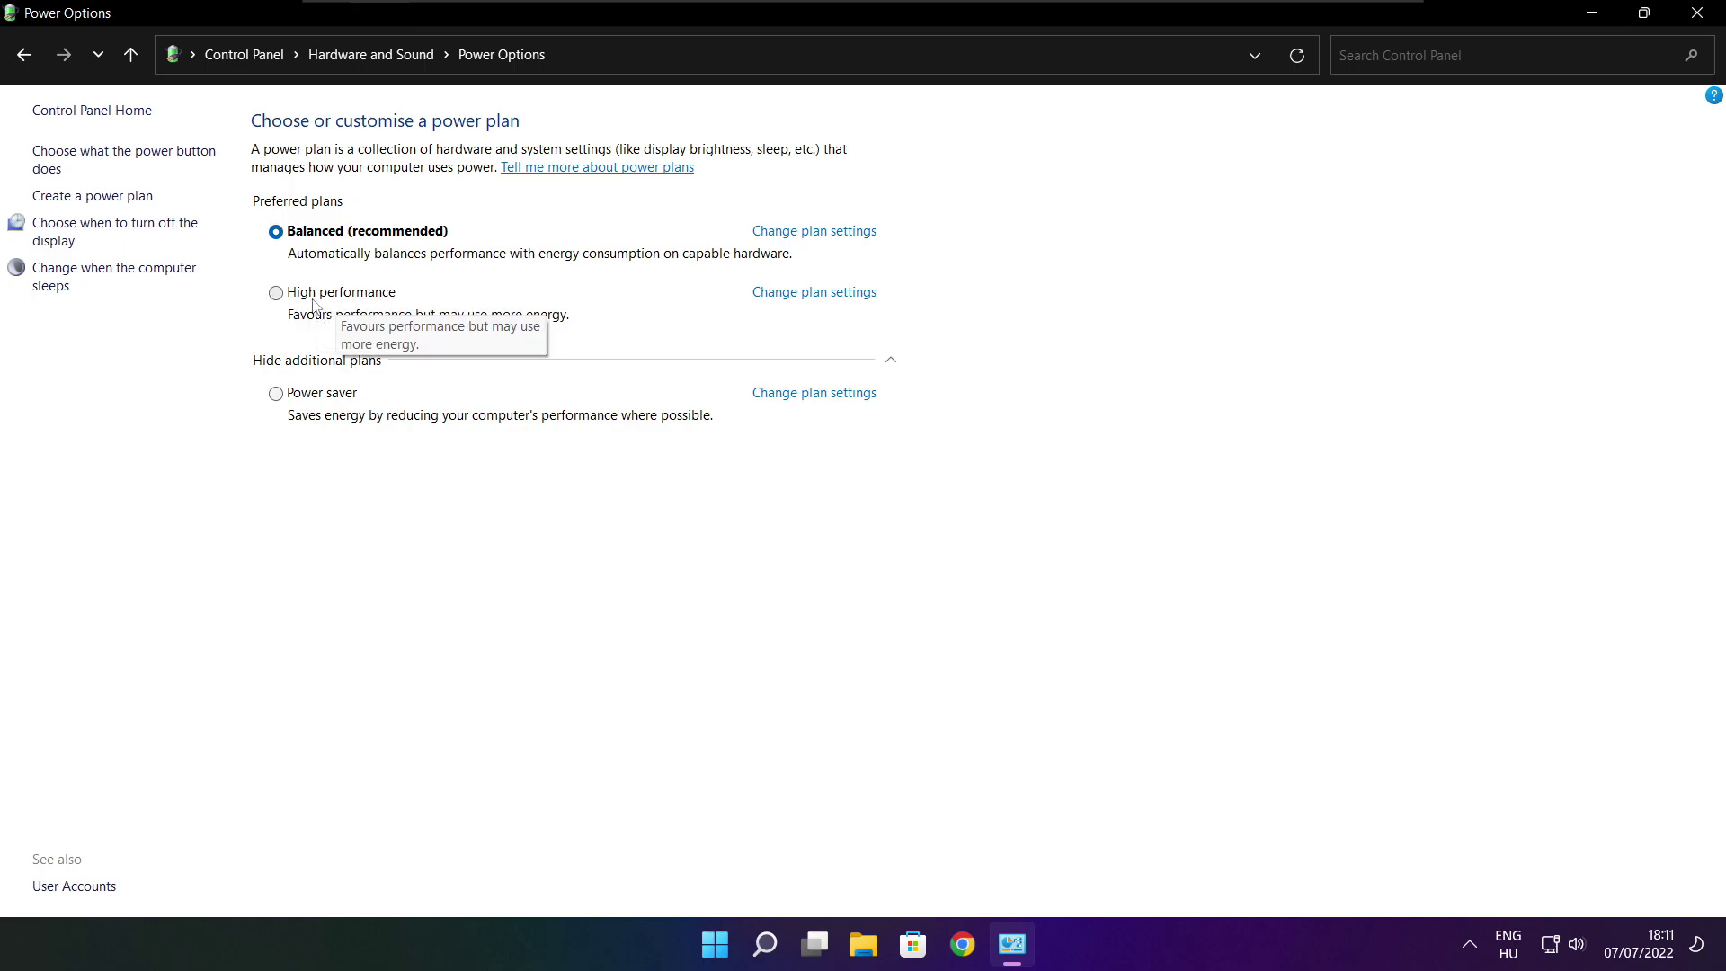
click(358, 296)
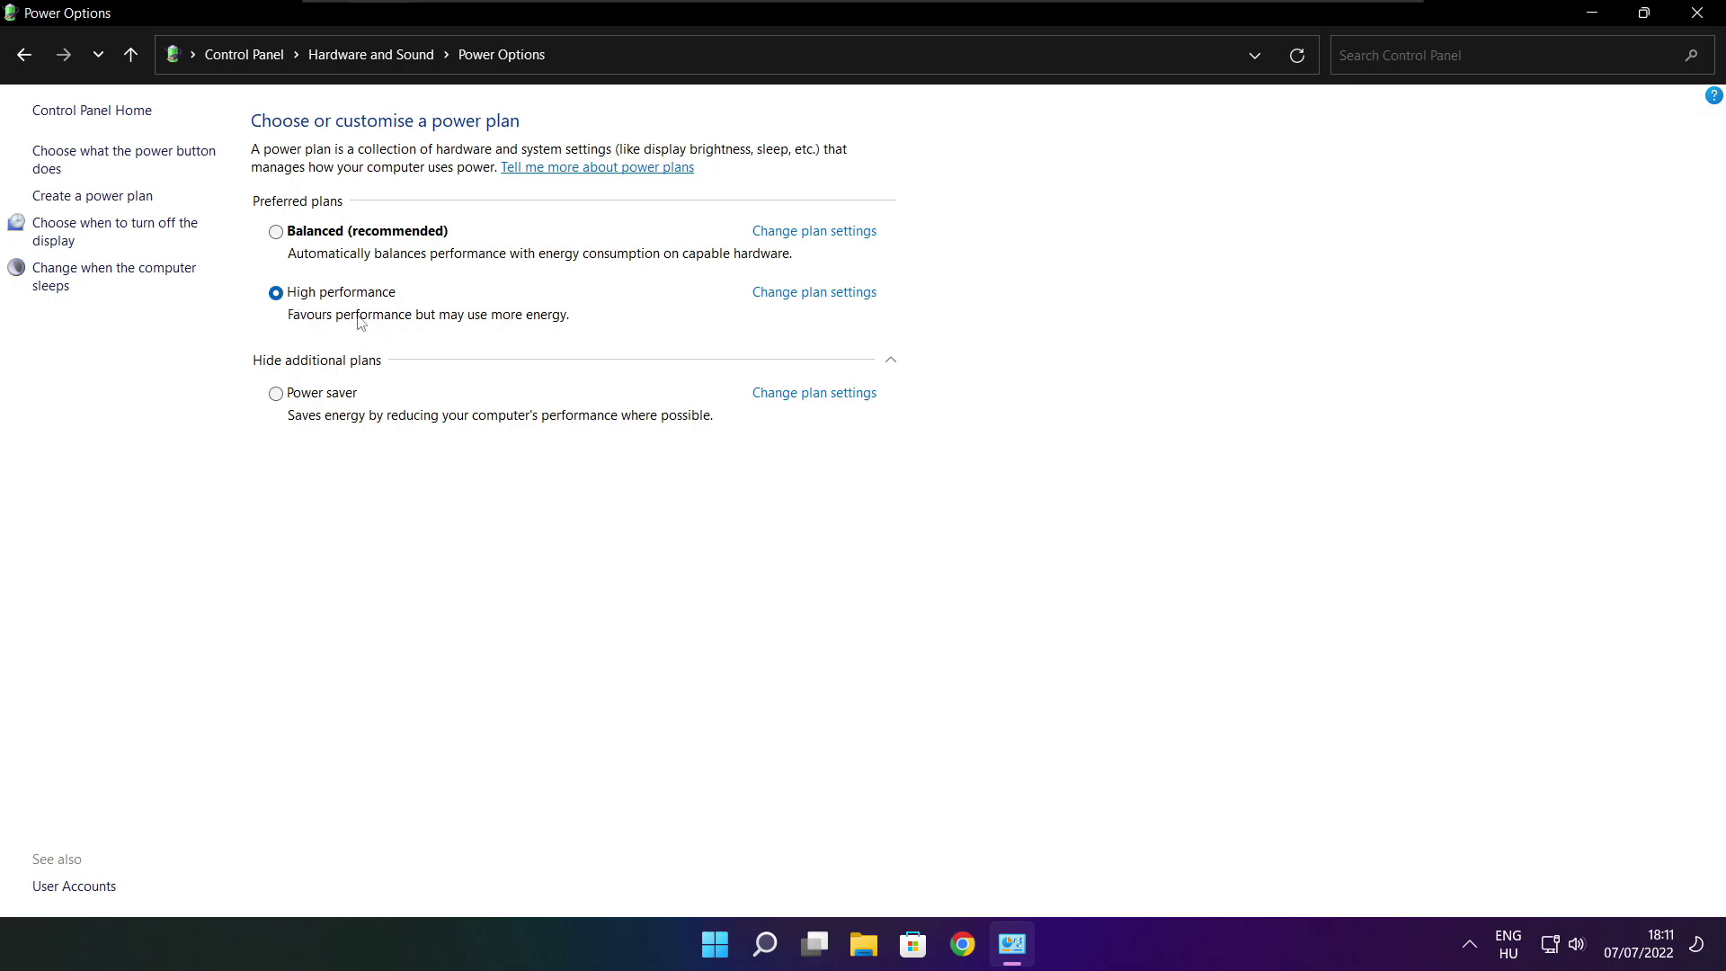
click(1704, 13)
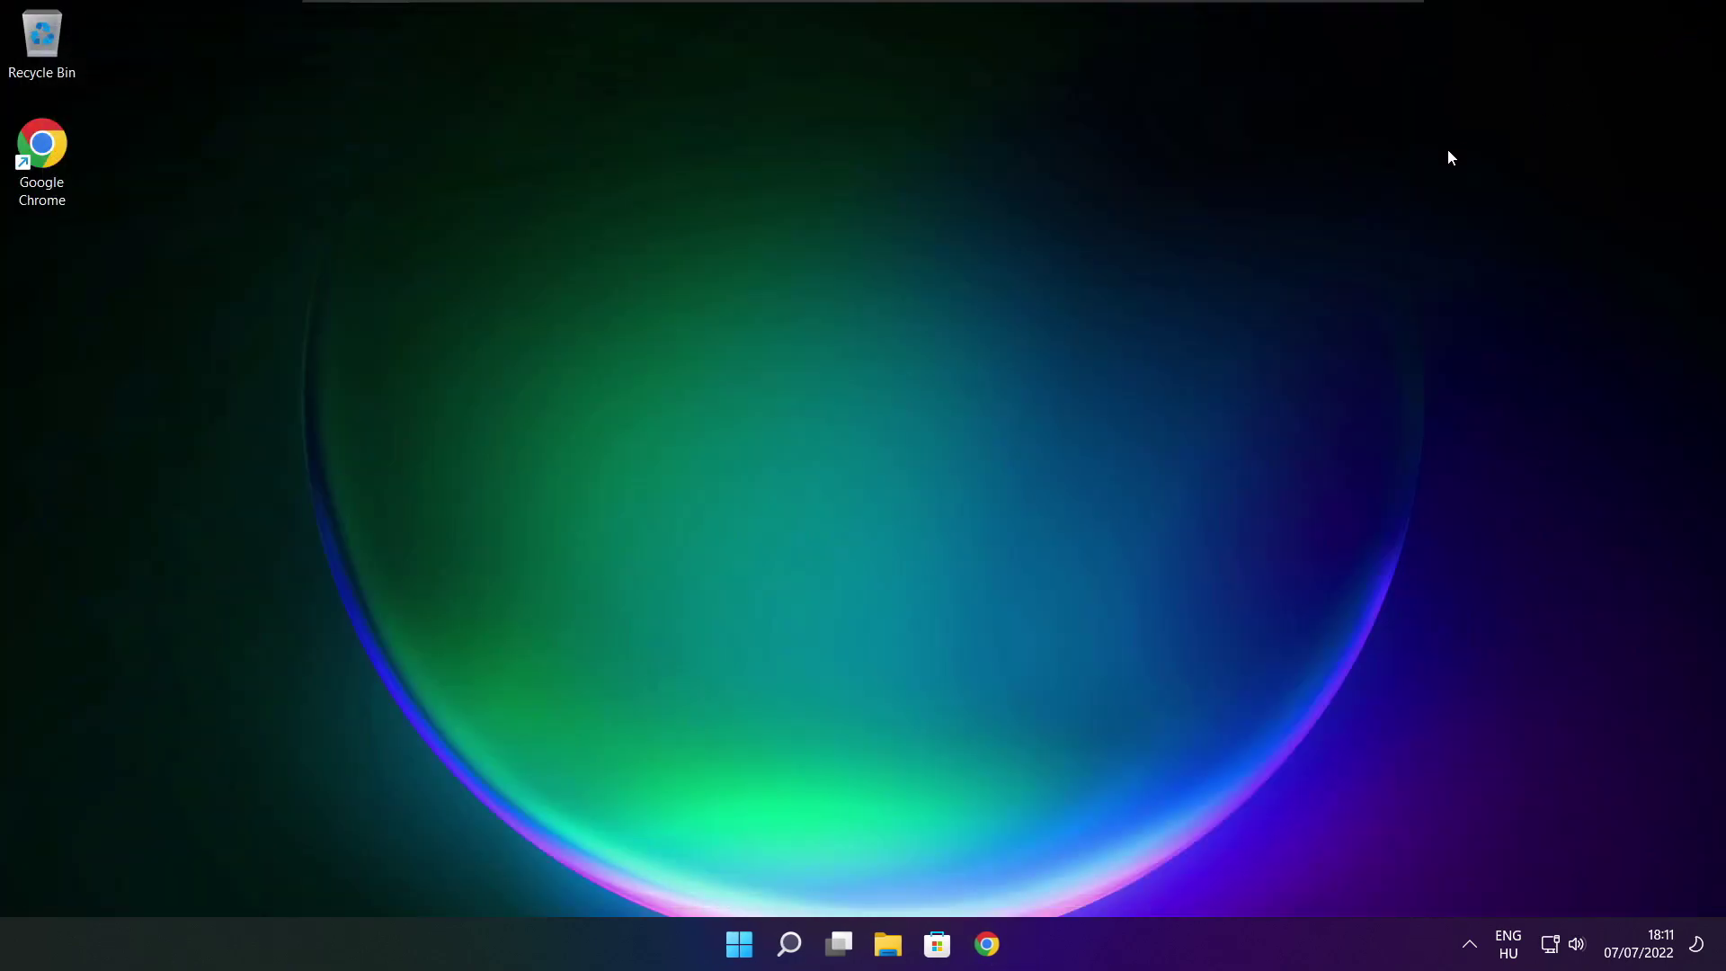
Check that Game Mode is on and Xbox Game Bar's controller-button shortcut is Off, then close Settings
click(795, 950)
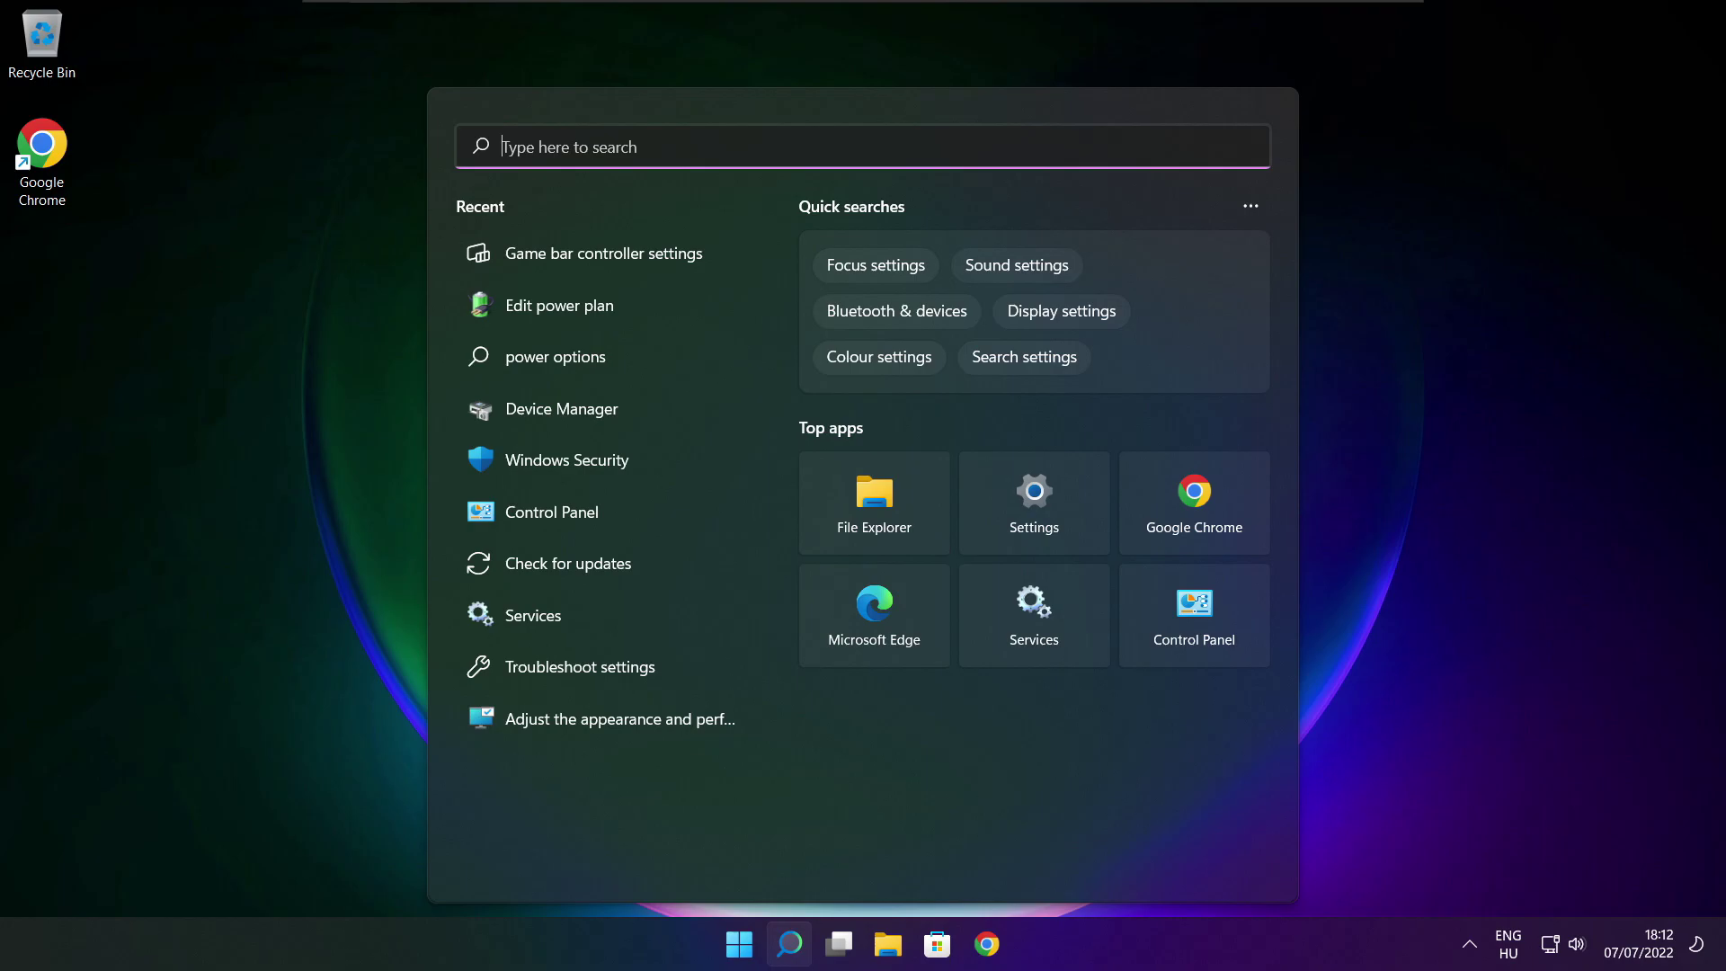
text(game mo)
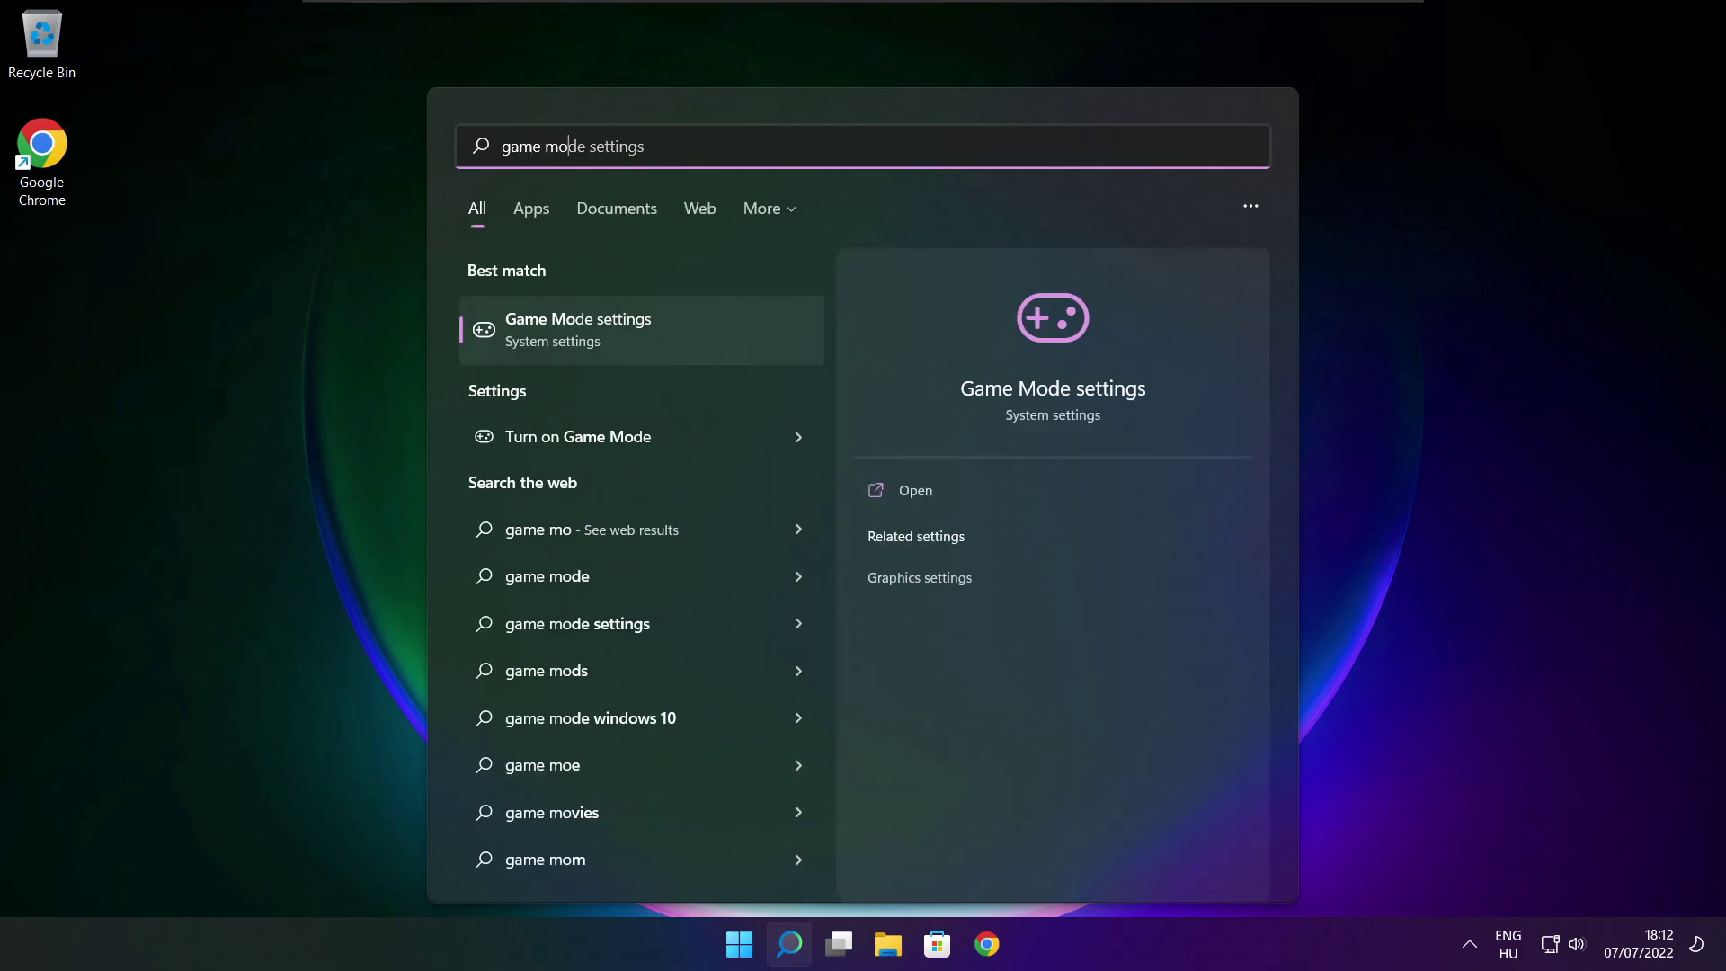
text(de)
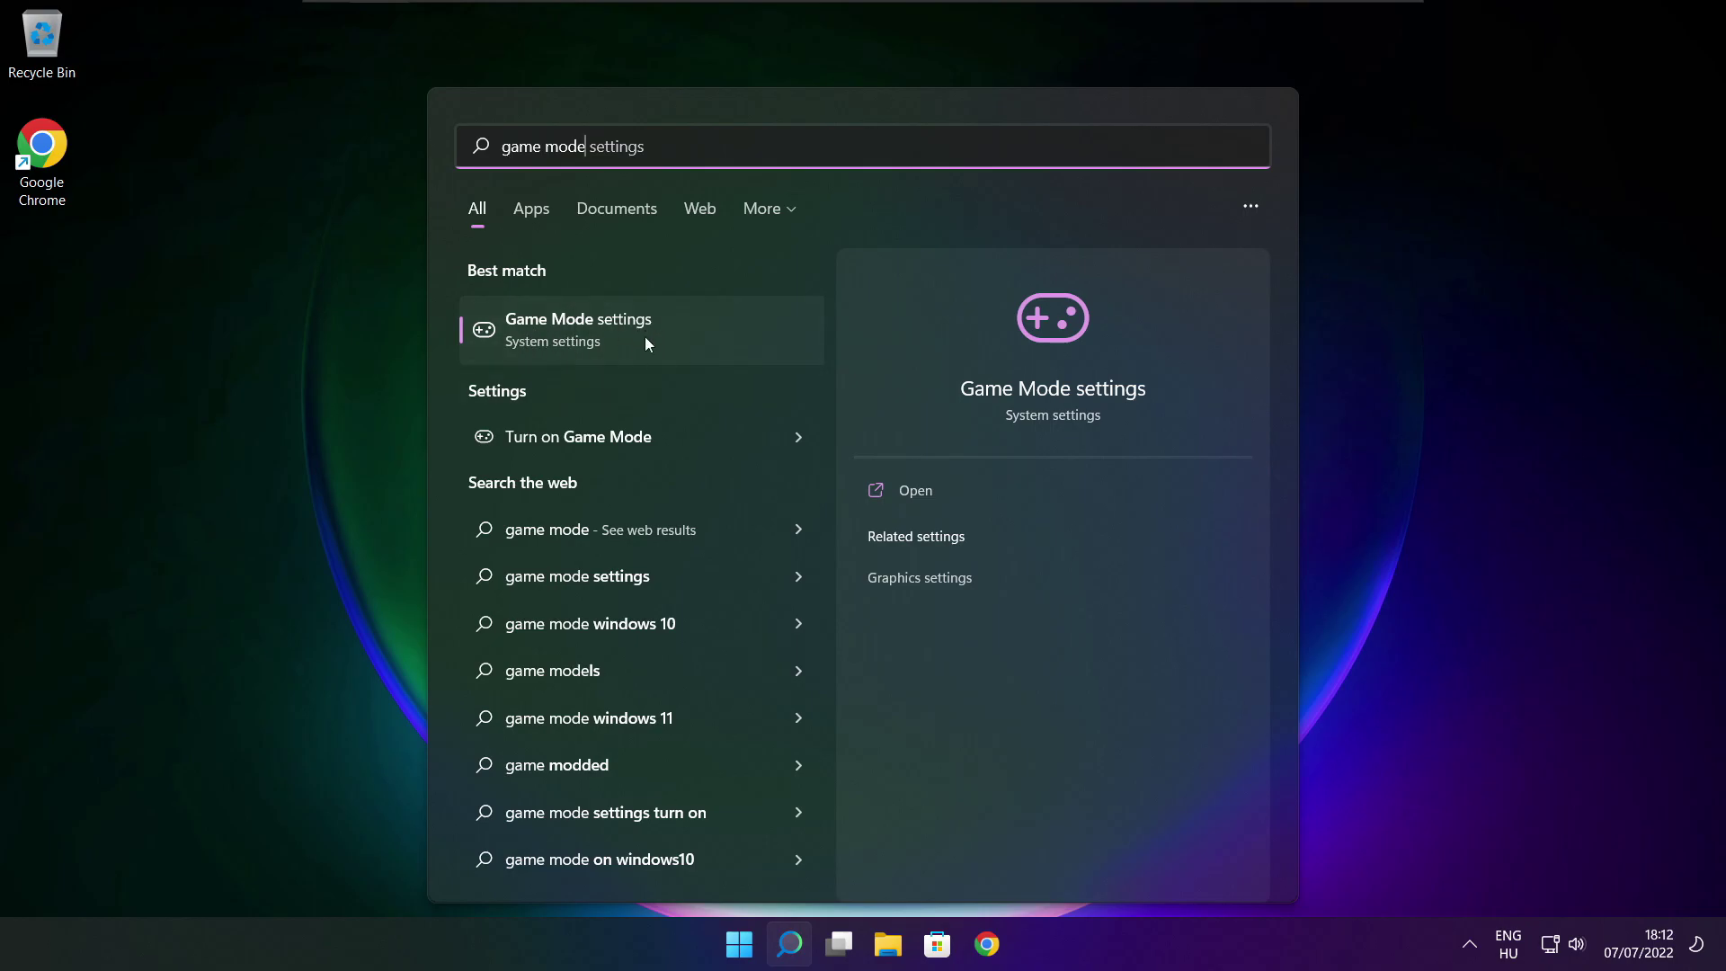
click(683, 329)
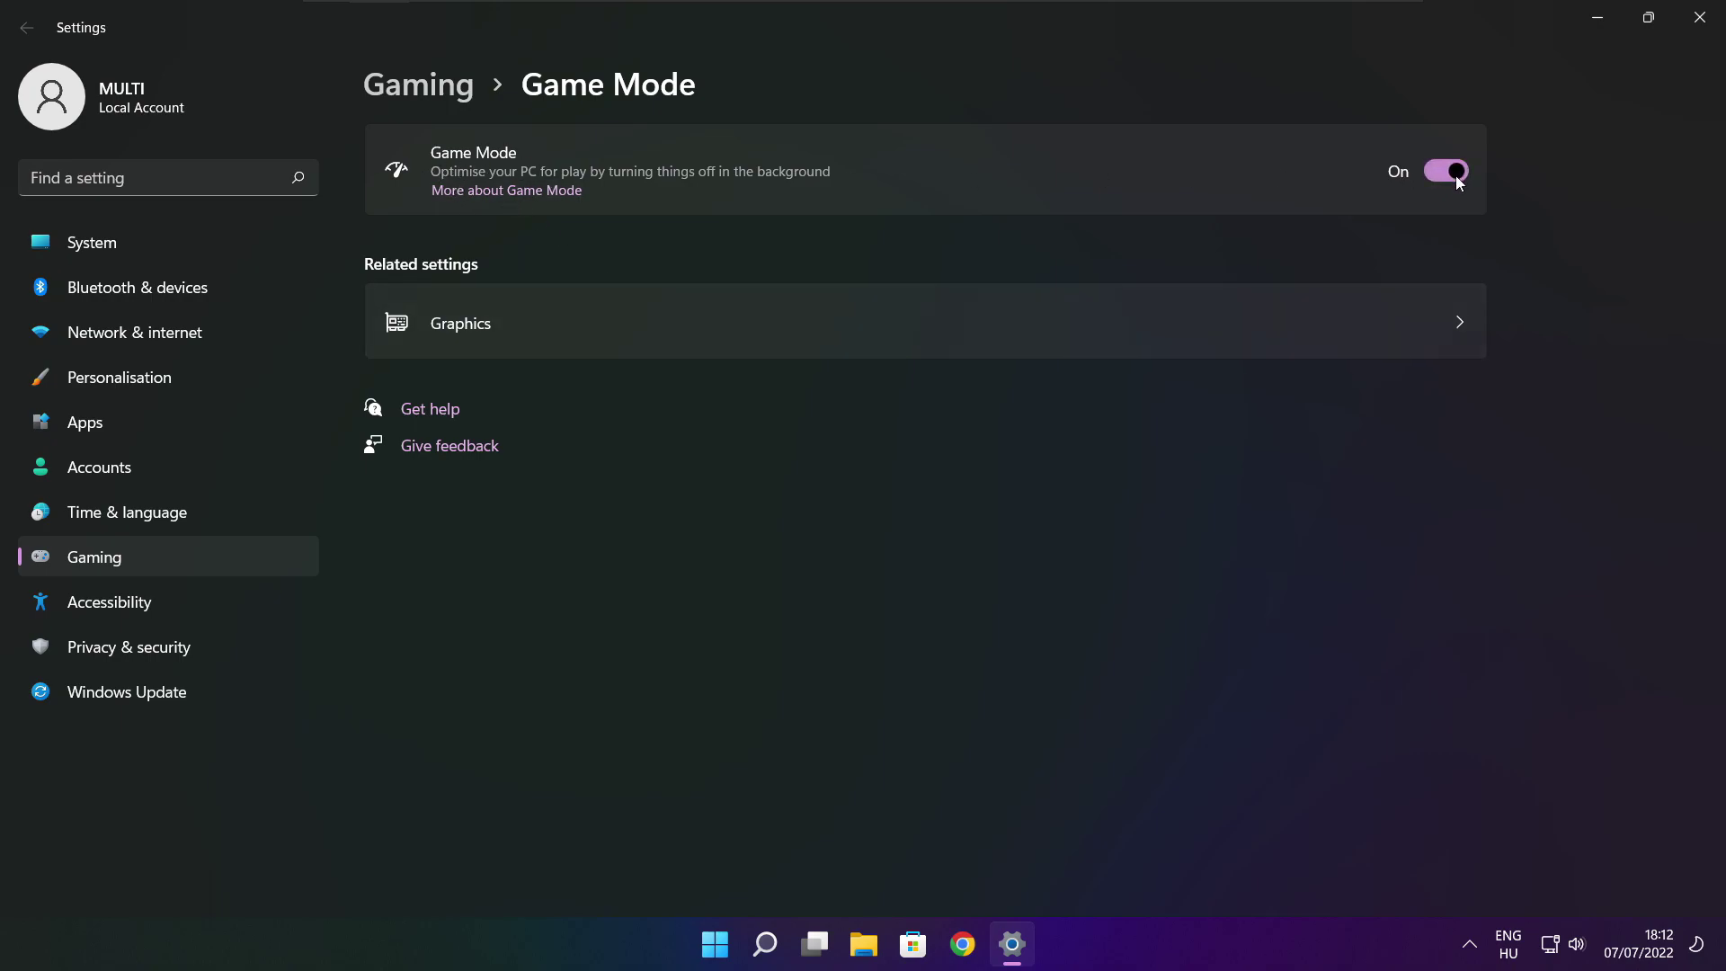
click(426, 96)
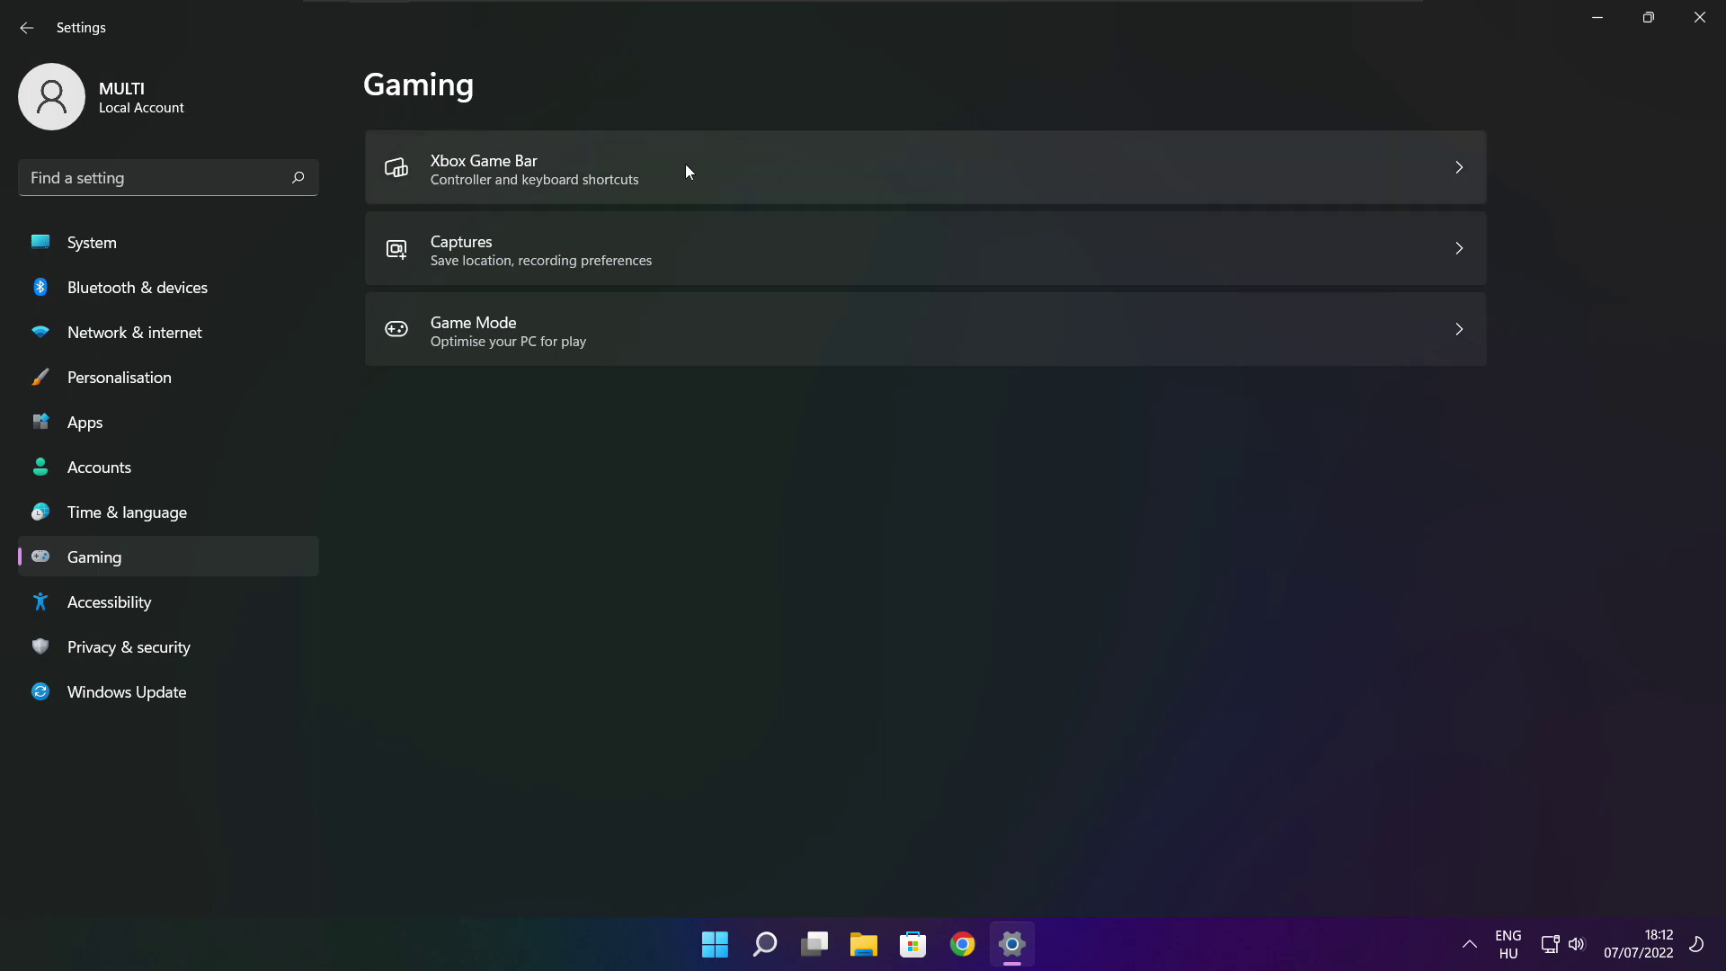
click(703, 181)
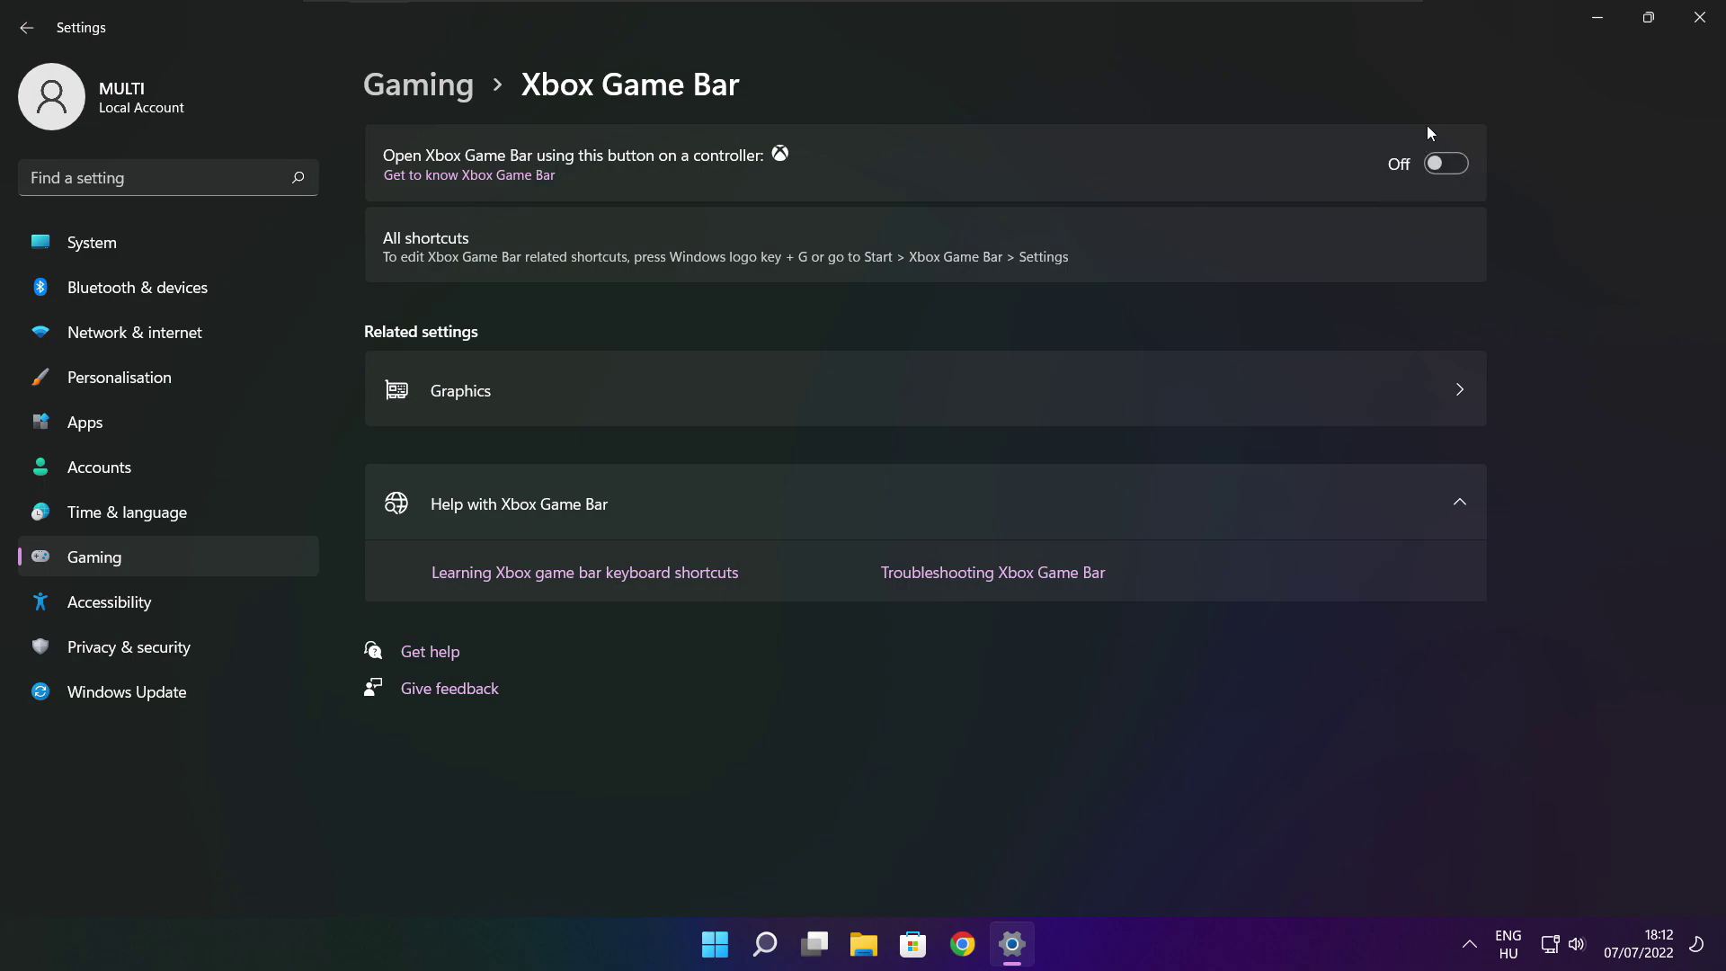
click(1699, 27)
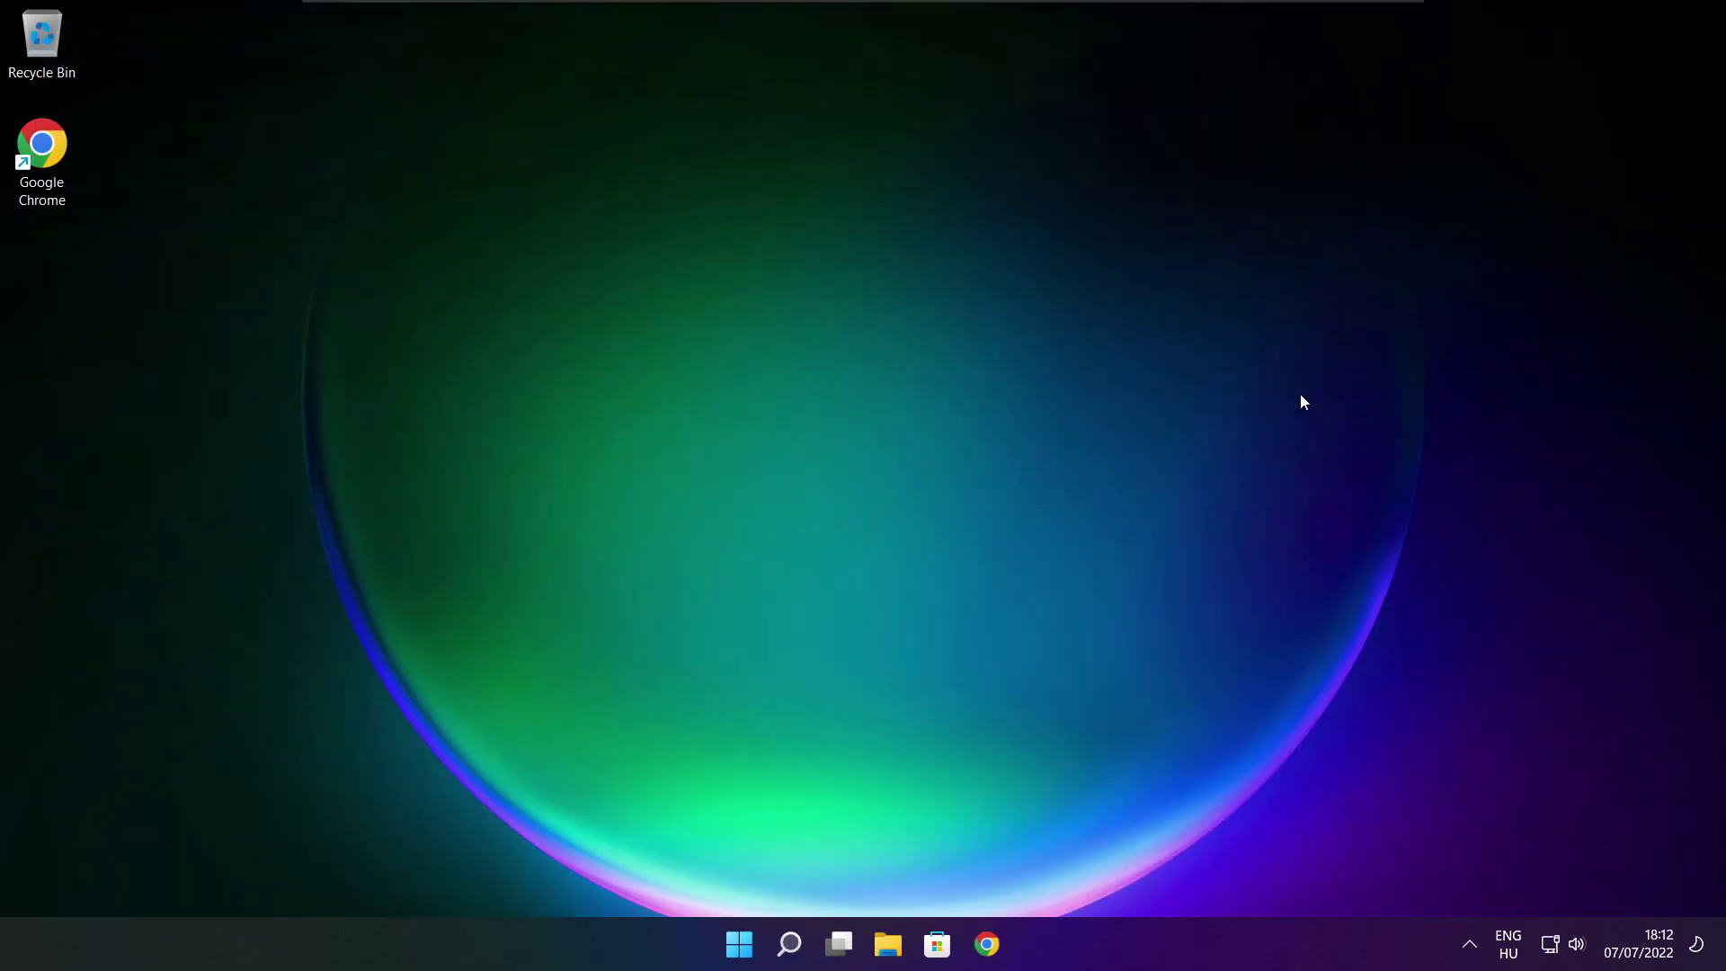
Open Task Manager from the Start button's right-click menu
right_click(741, 945)
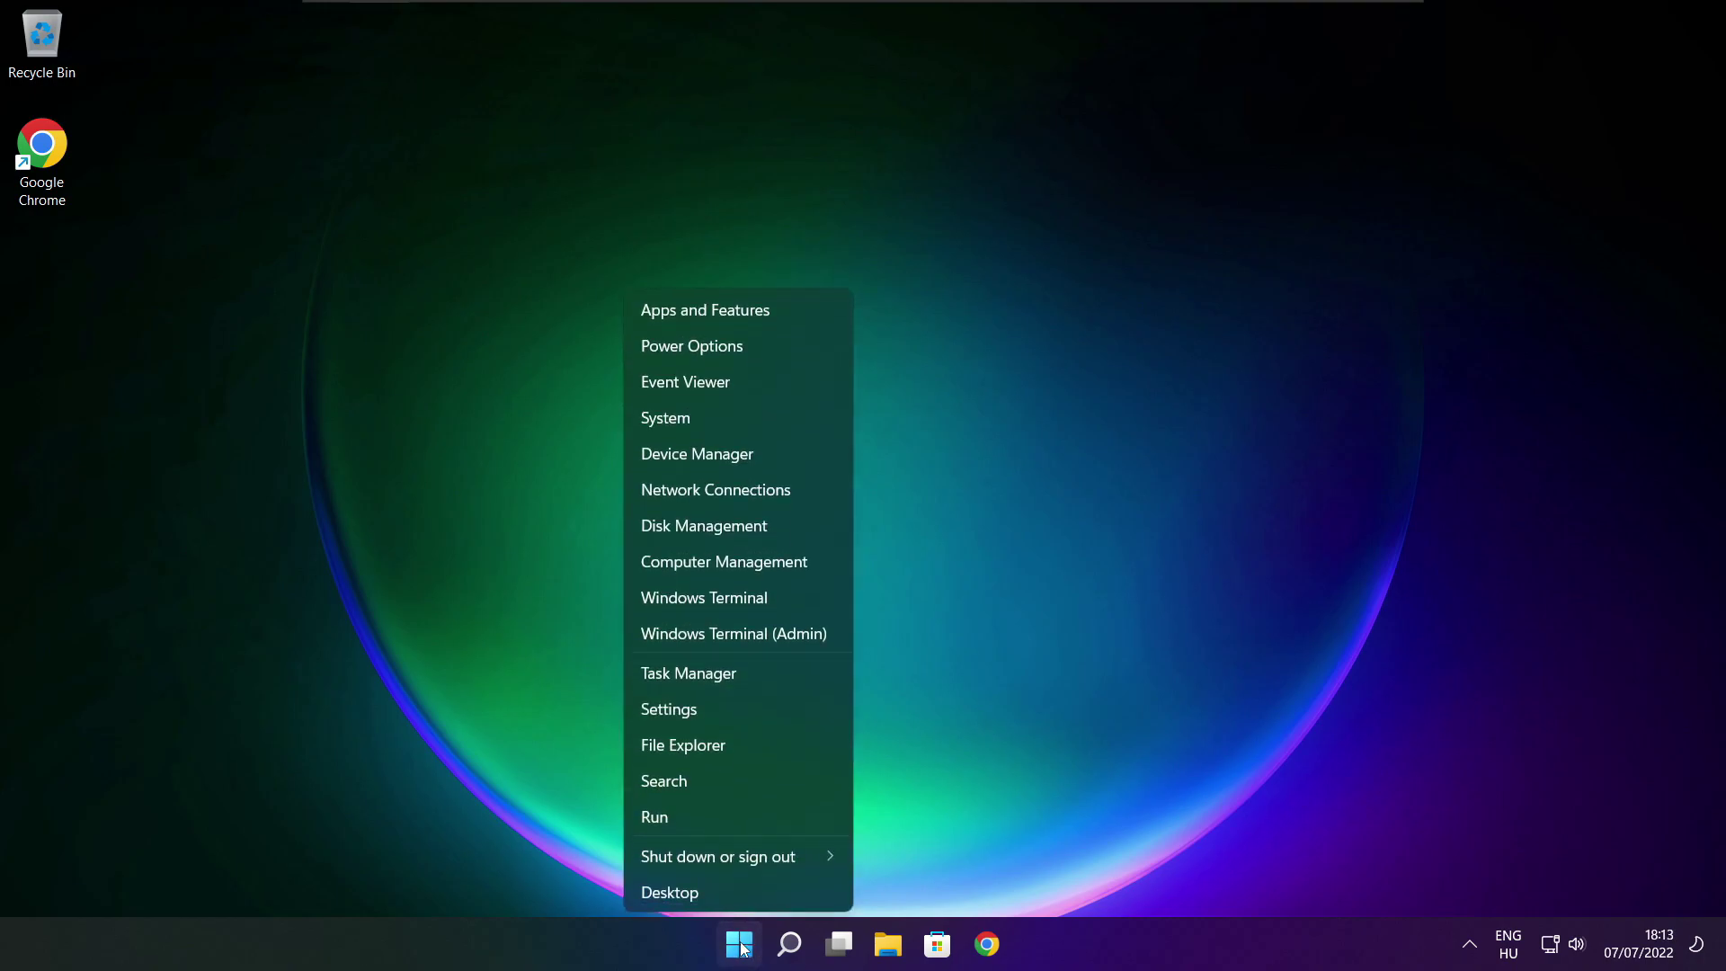
click(743, 672)
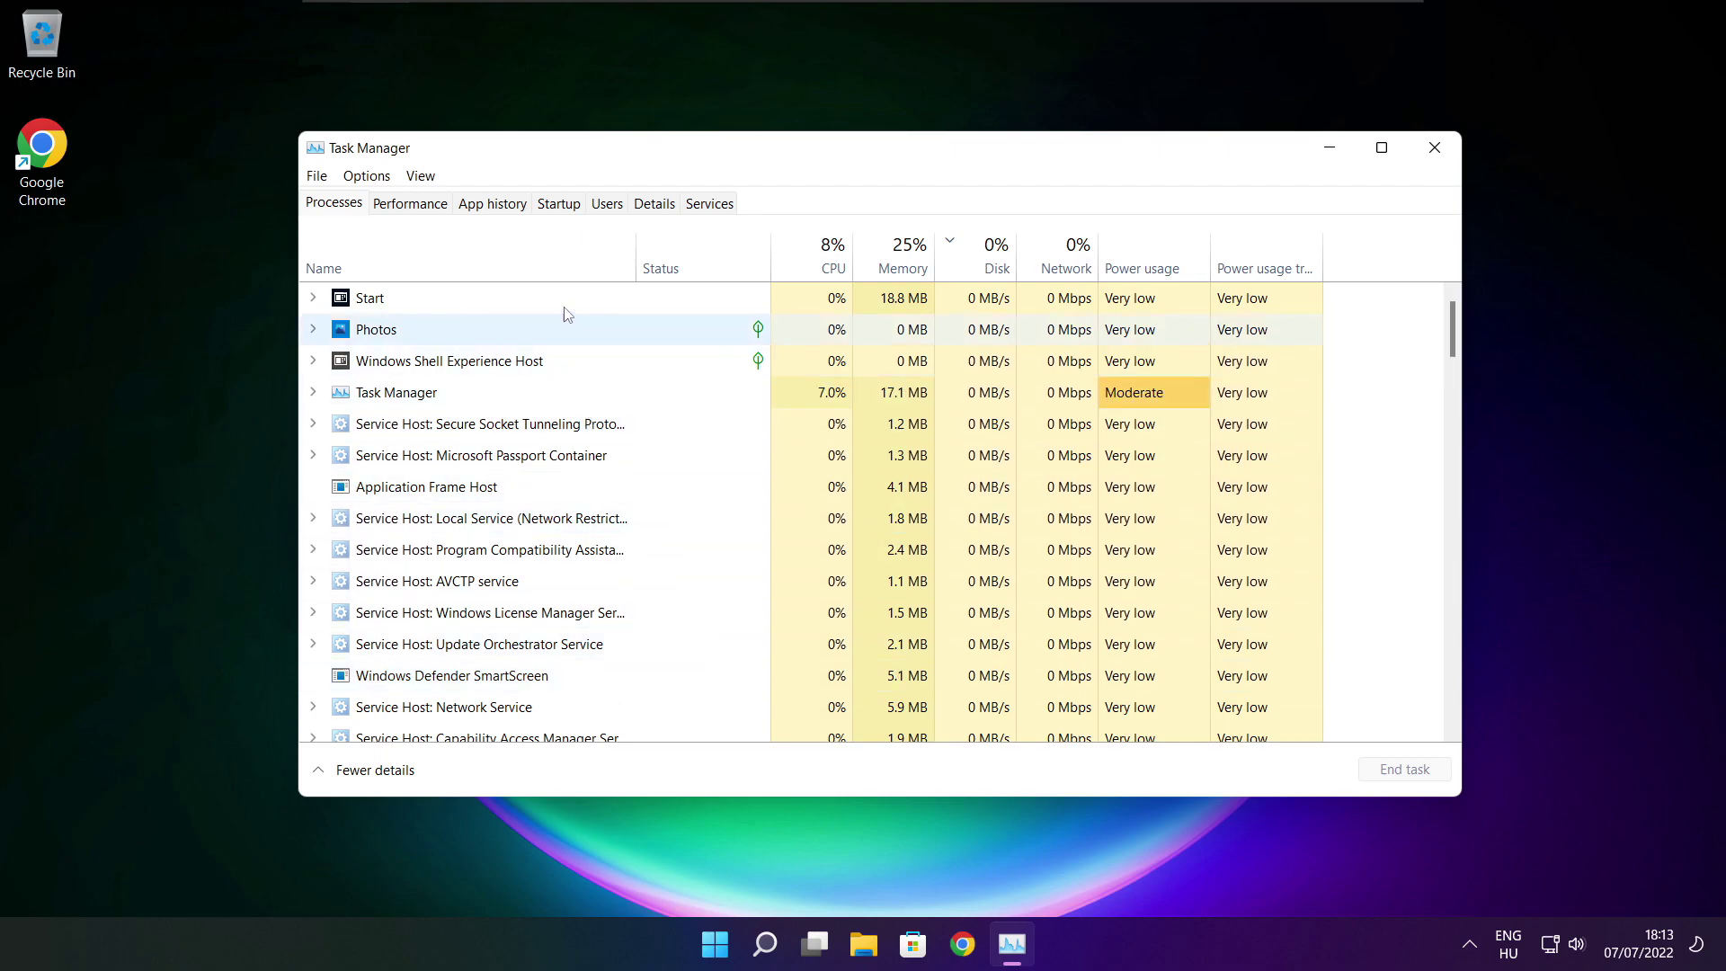
Disable Cortana, Microsoft Edge, Microsoft Teams and Terminal on the Startup tab, then close Task Manager
click(561, 205)
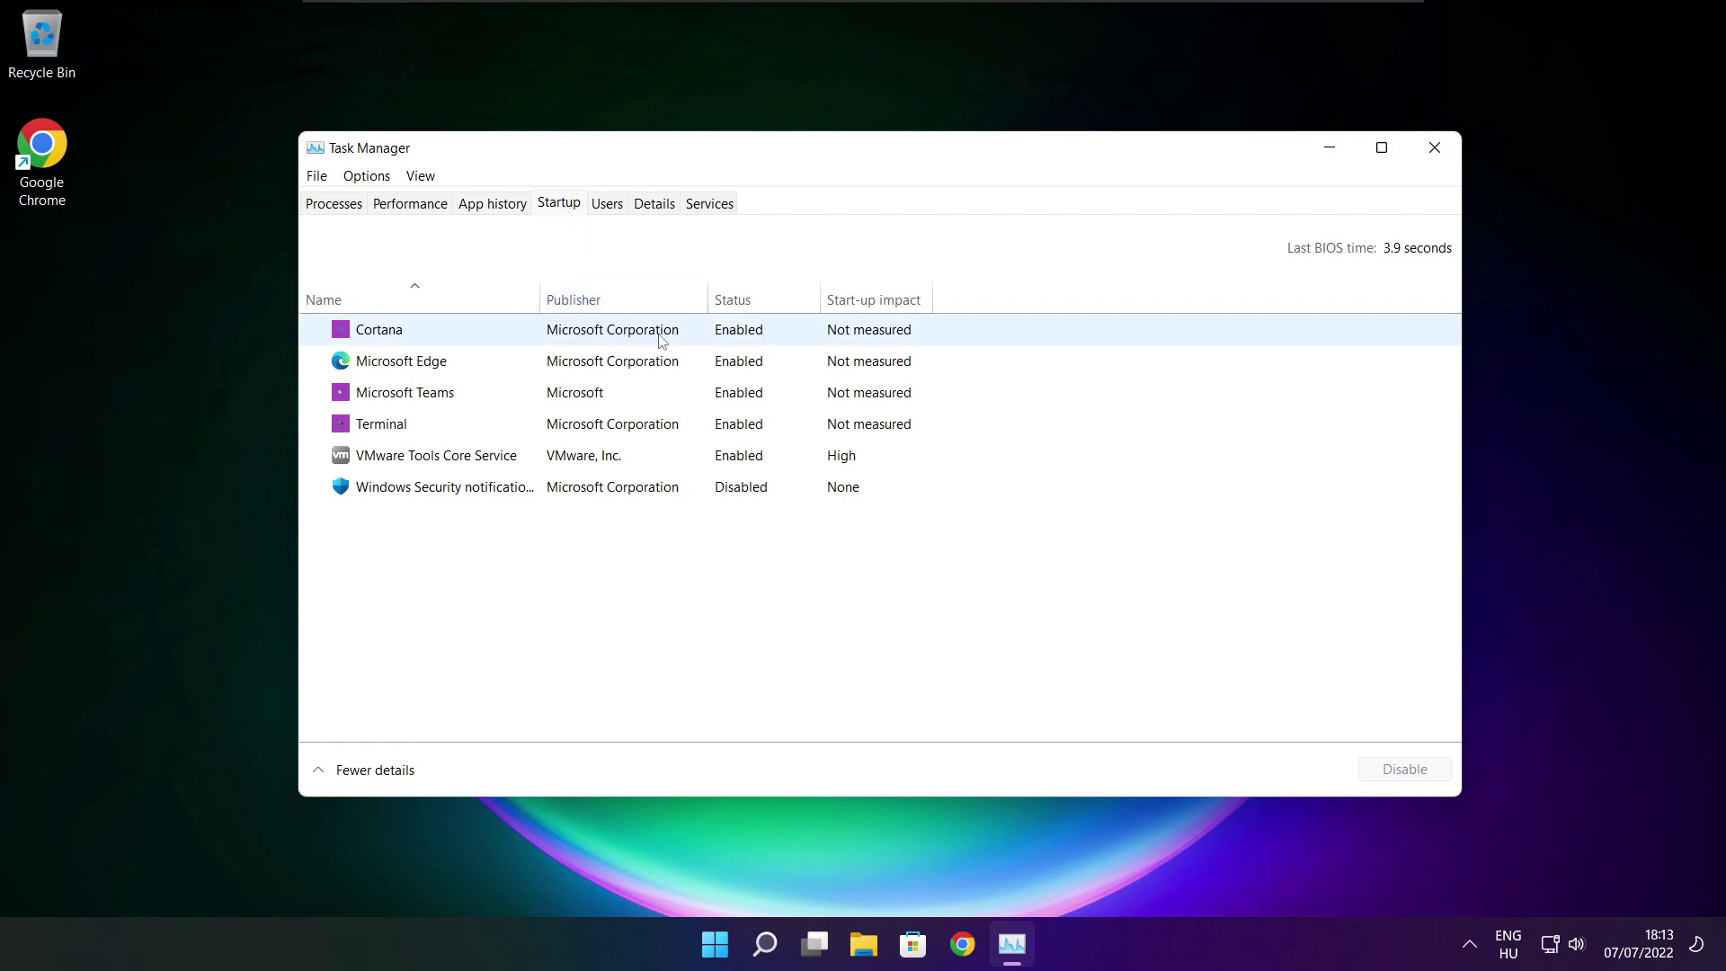
click(629, 335)
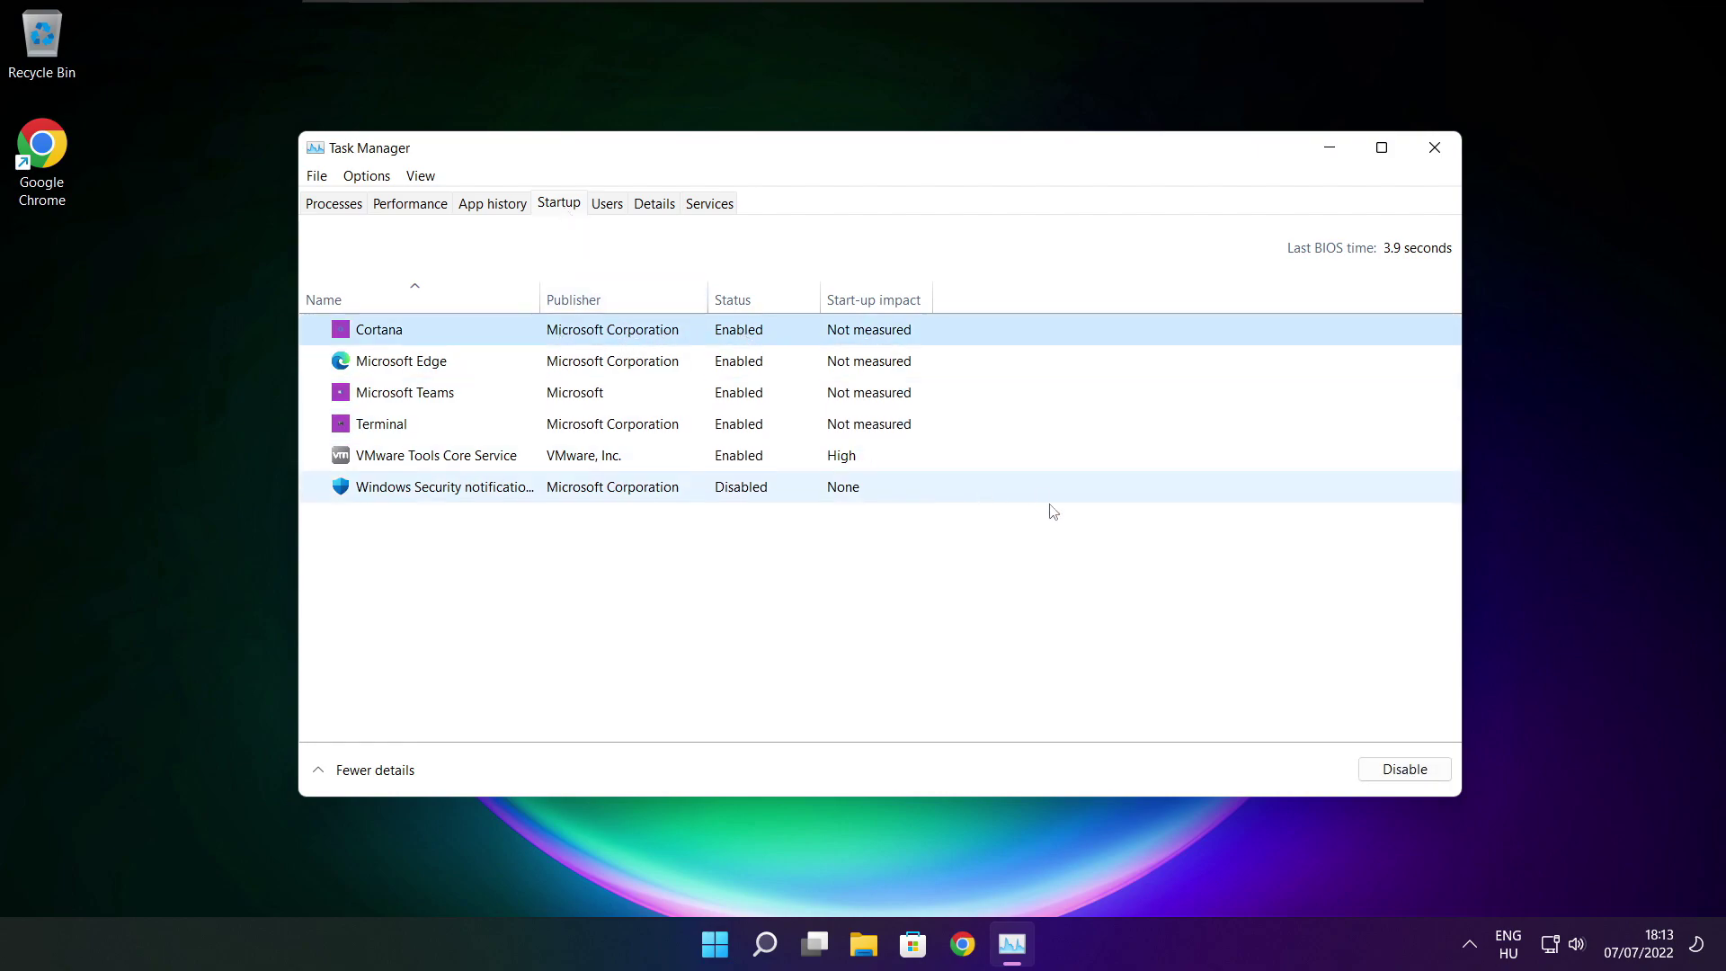
click(1404, 779)
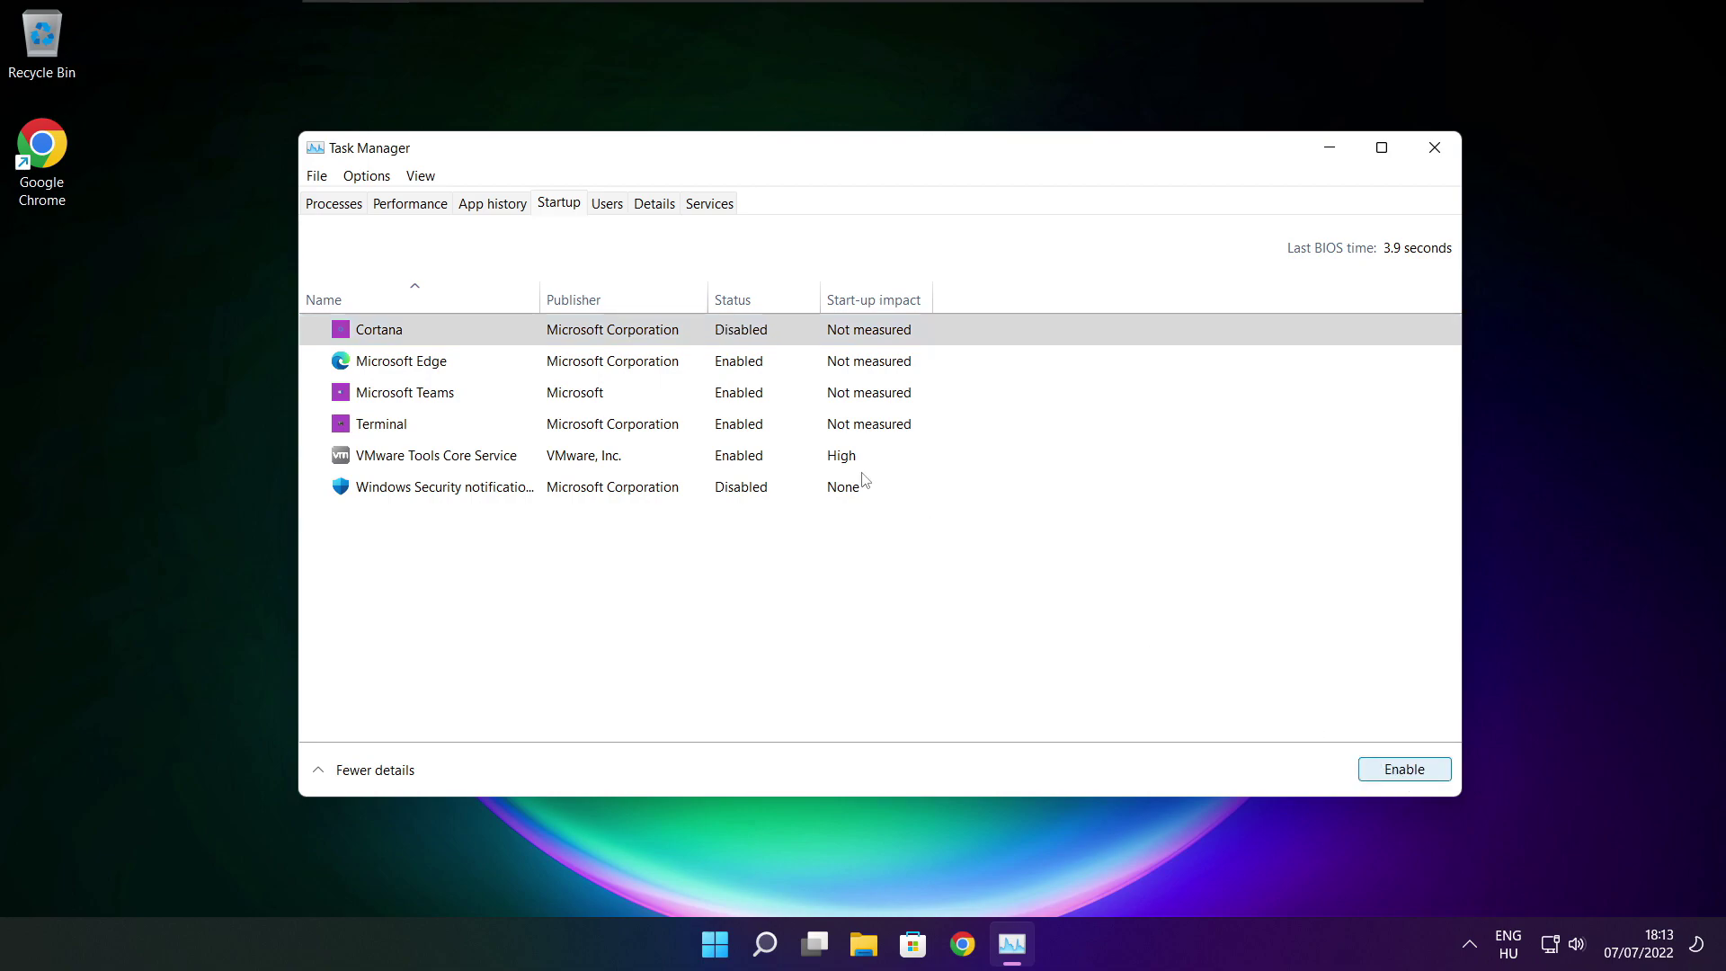
click(535, 369)
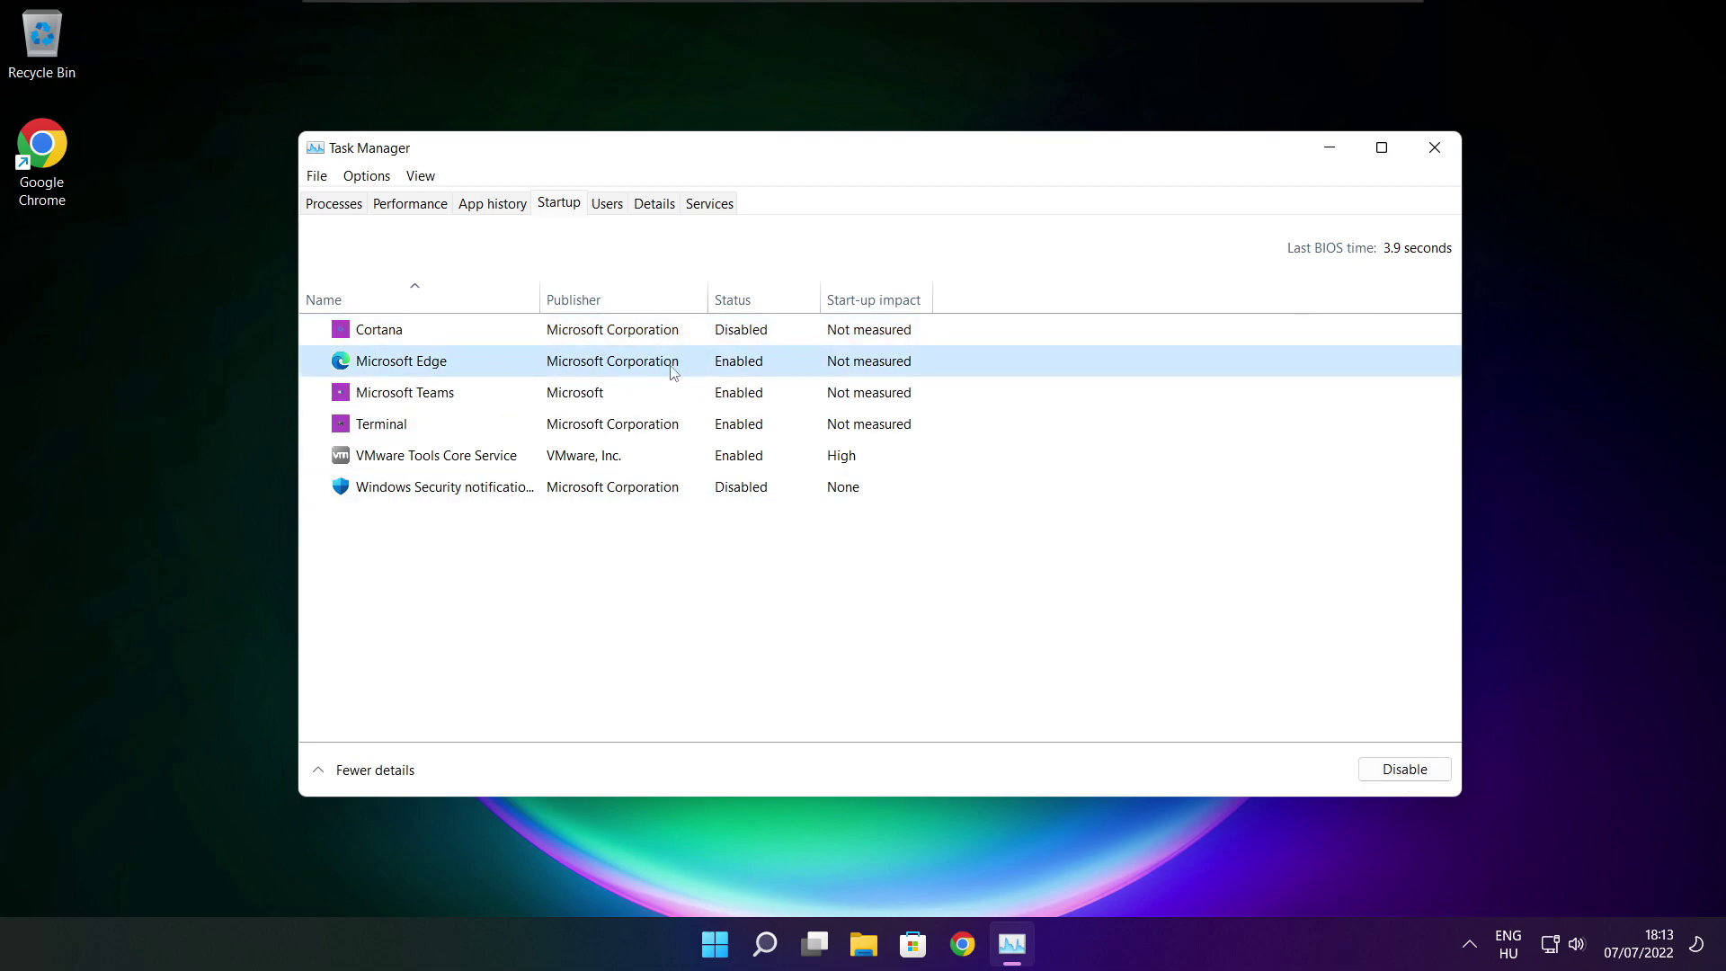
click(1368, 775)
click(763, 398)
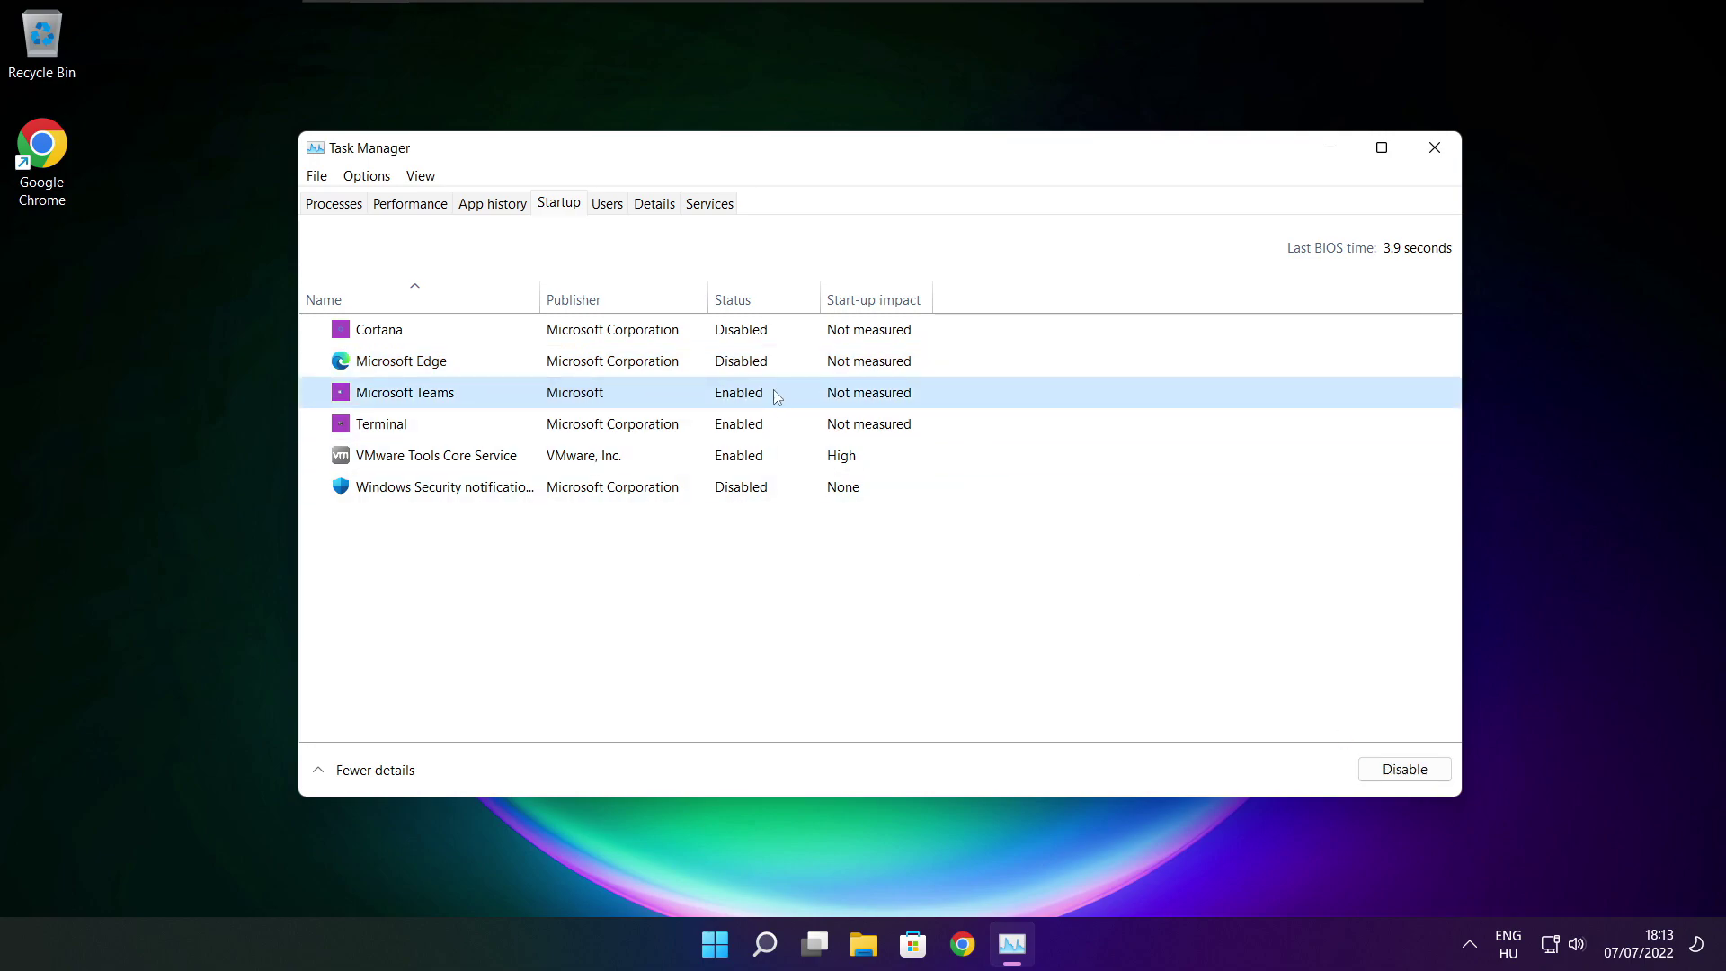
click(1433, 774)
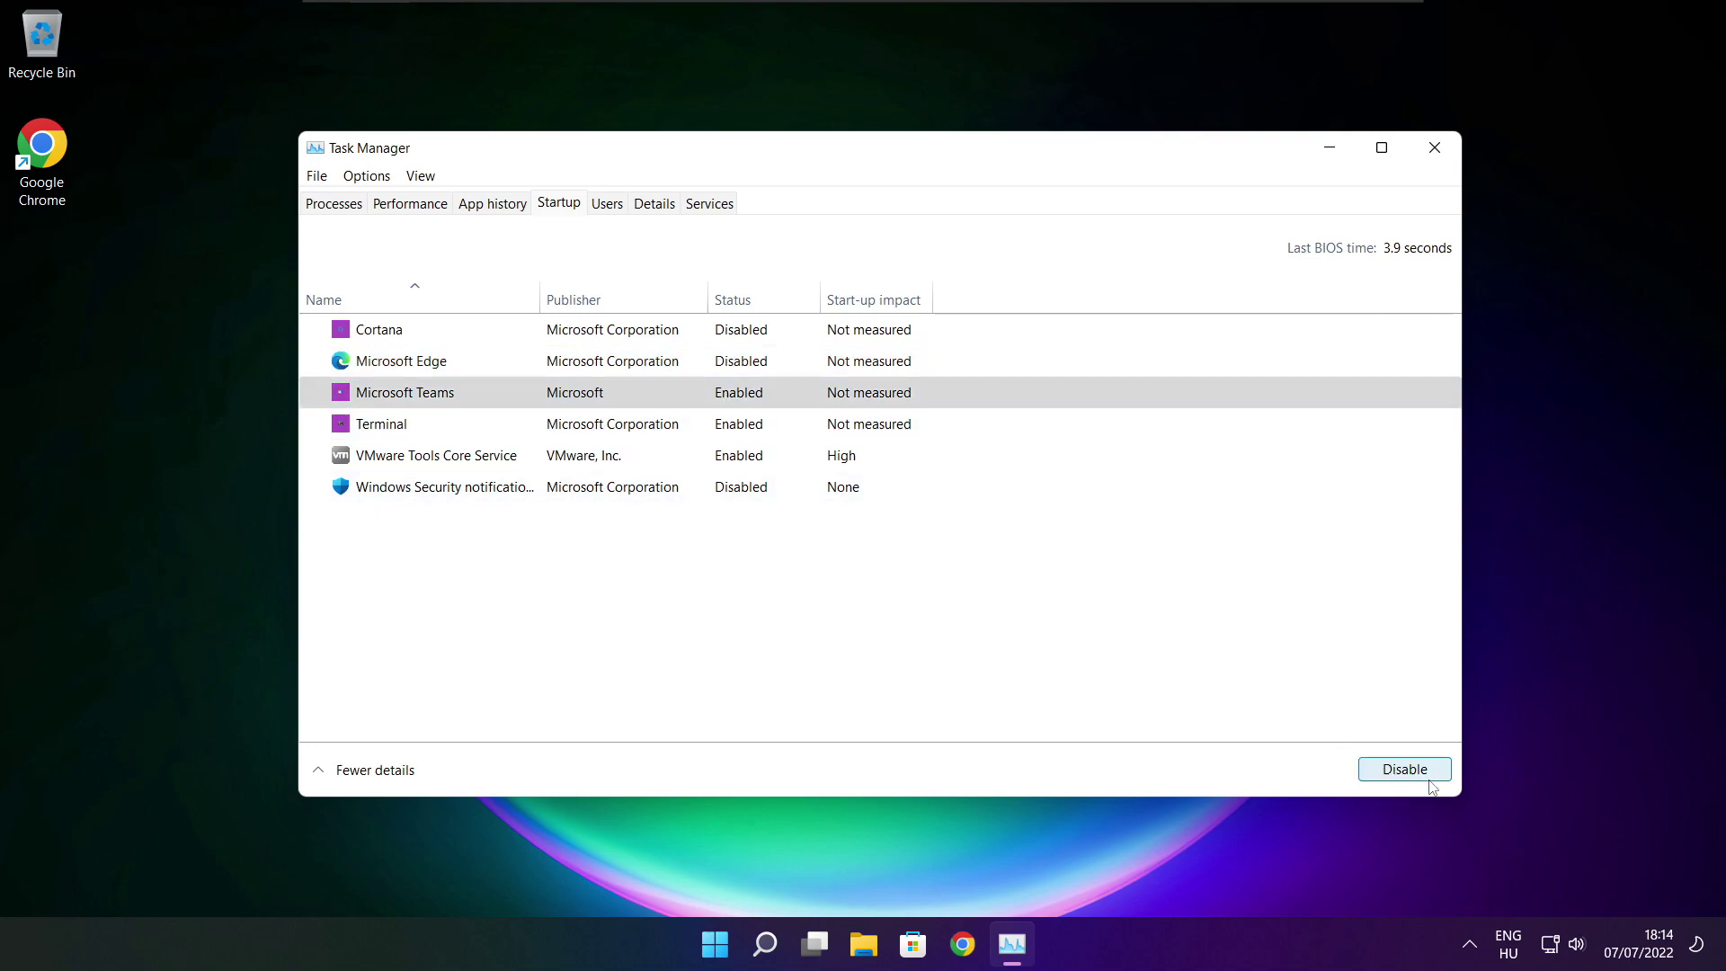
click(647, 431)
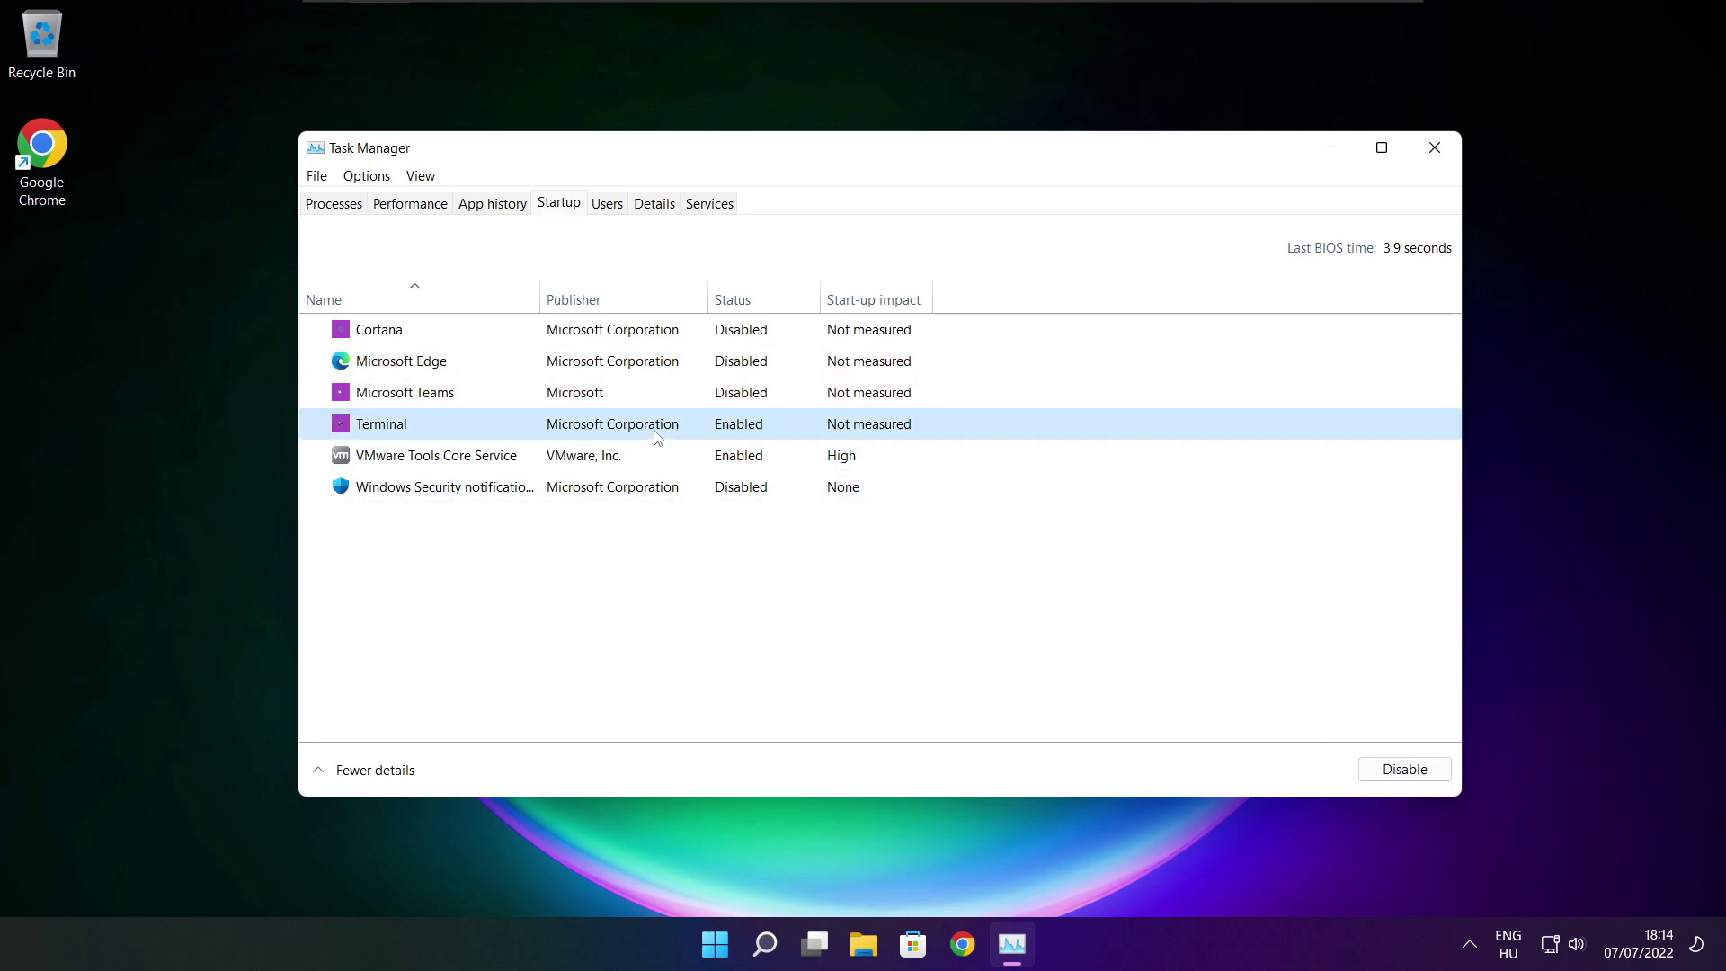
click(1429, 773)
click(1434, 151)
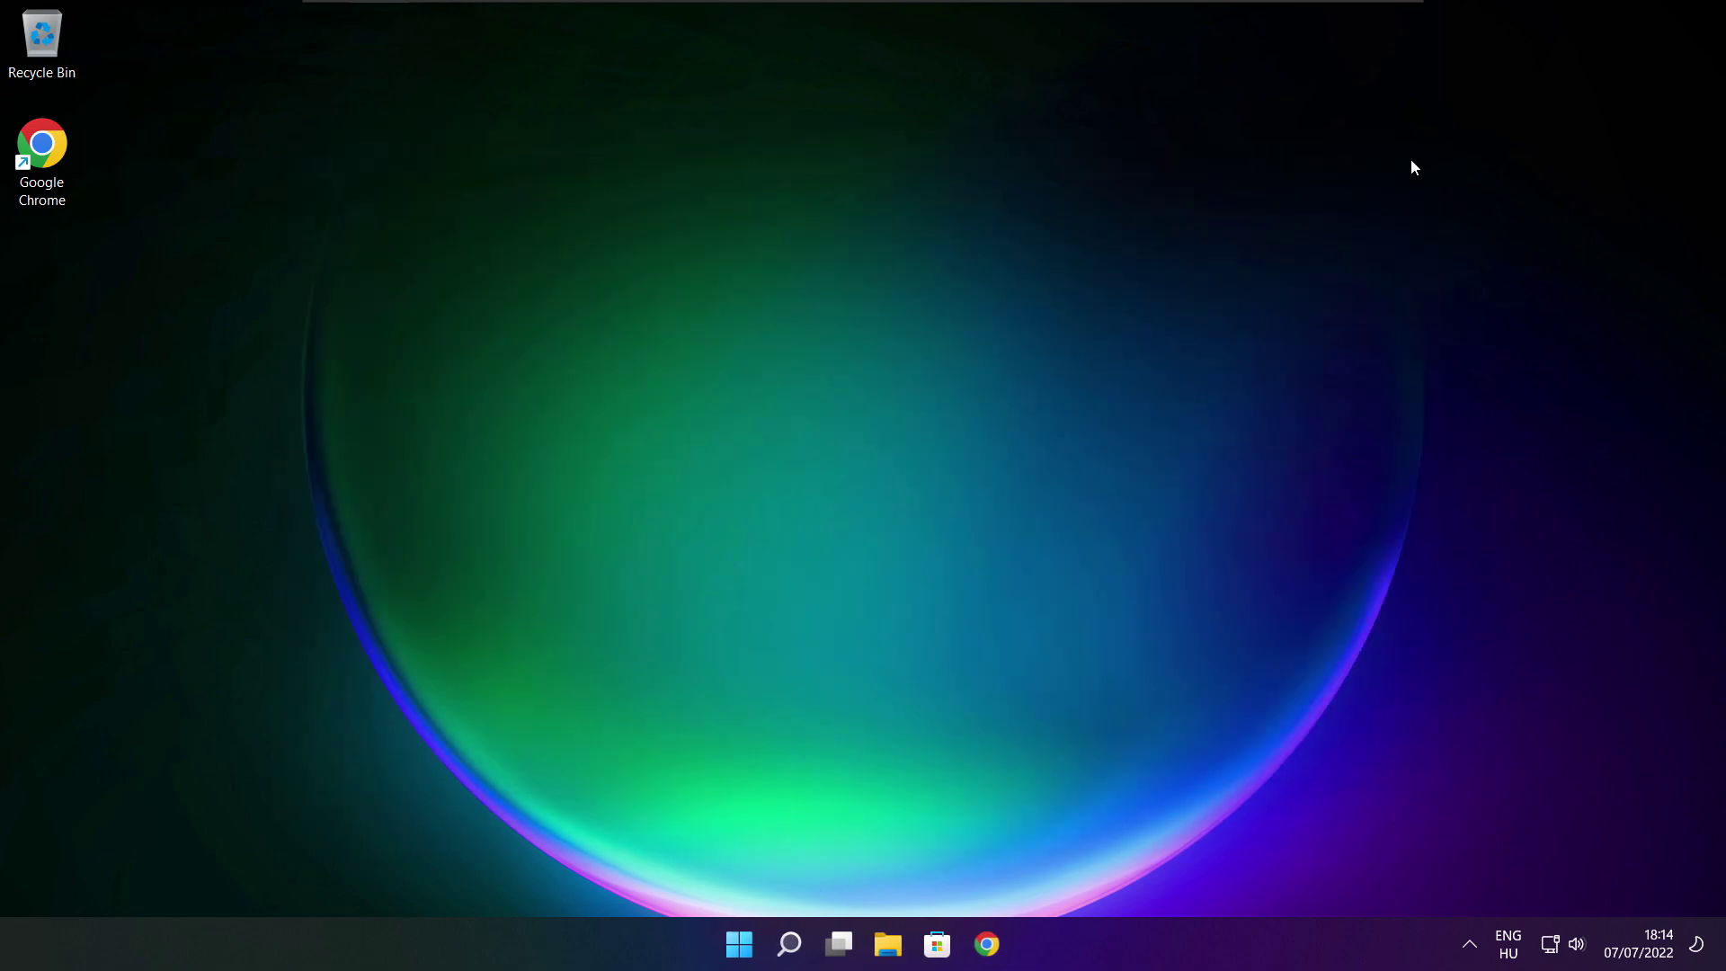
Open Defragment and Optimise Drives, analyse C: (9% fragmented), start optimising it, then close the window
click(791, 955)
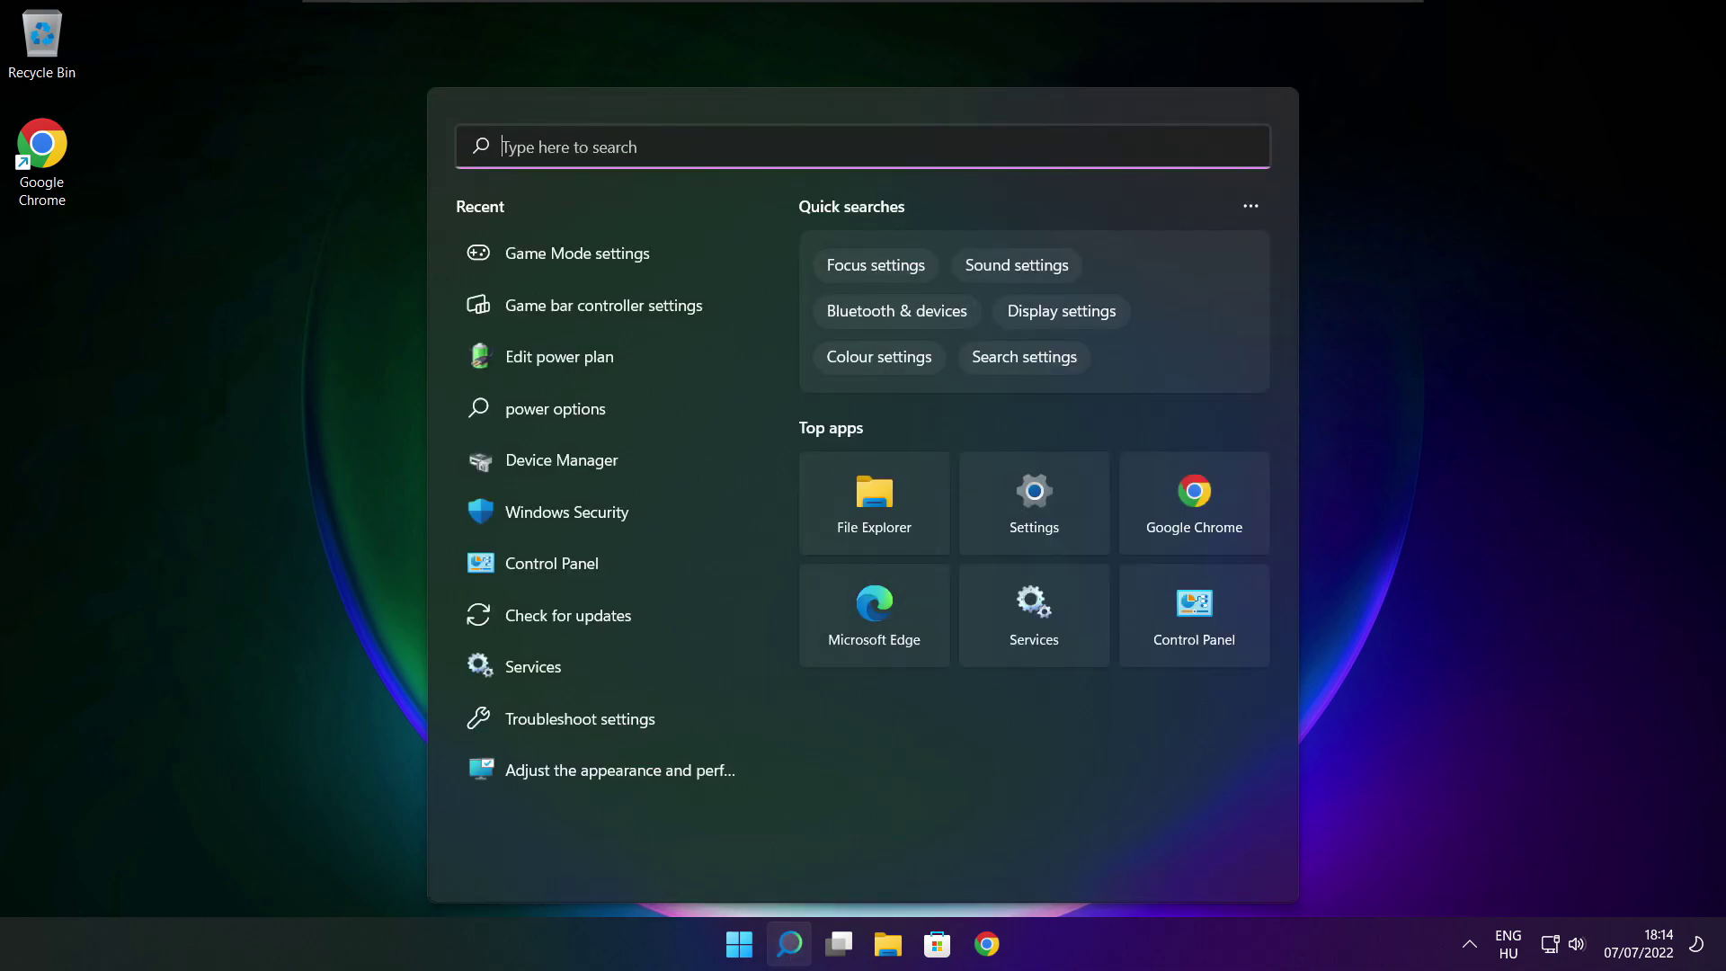
text(optimi)
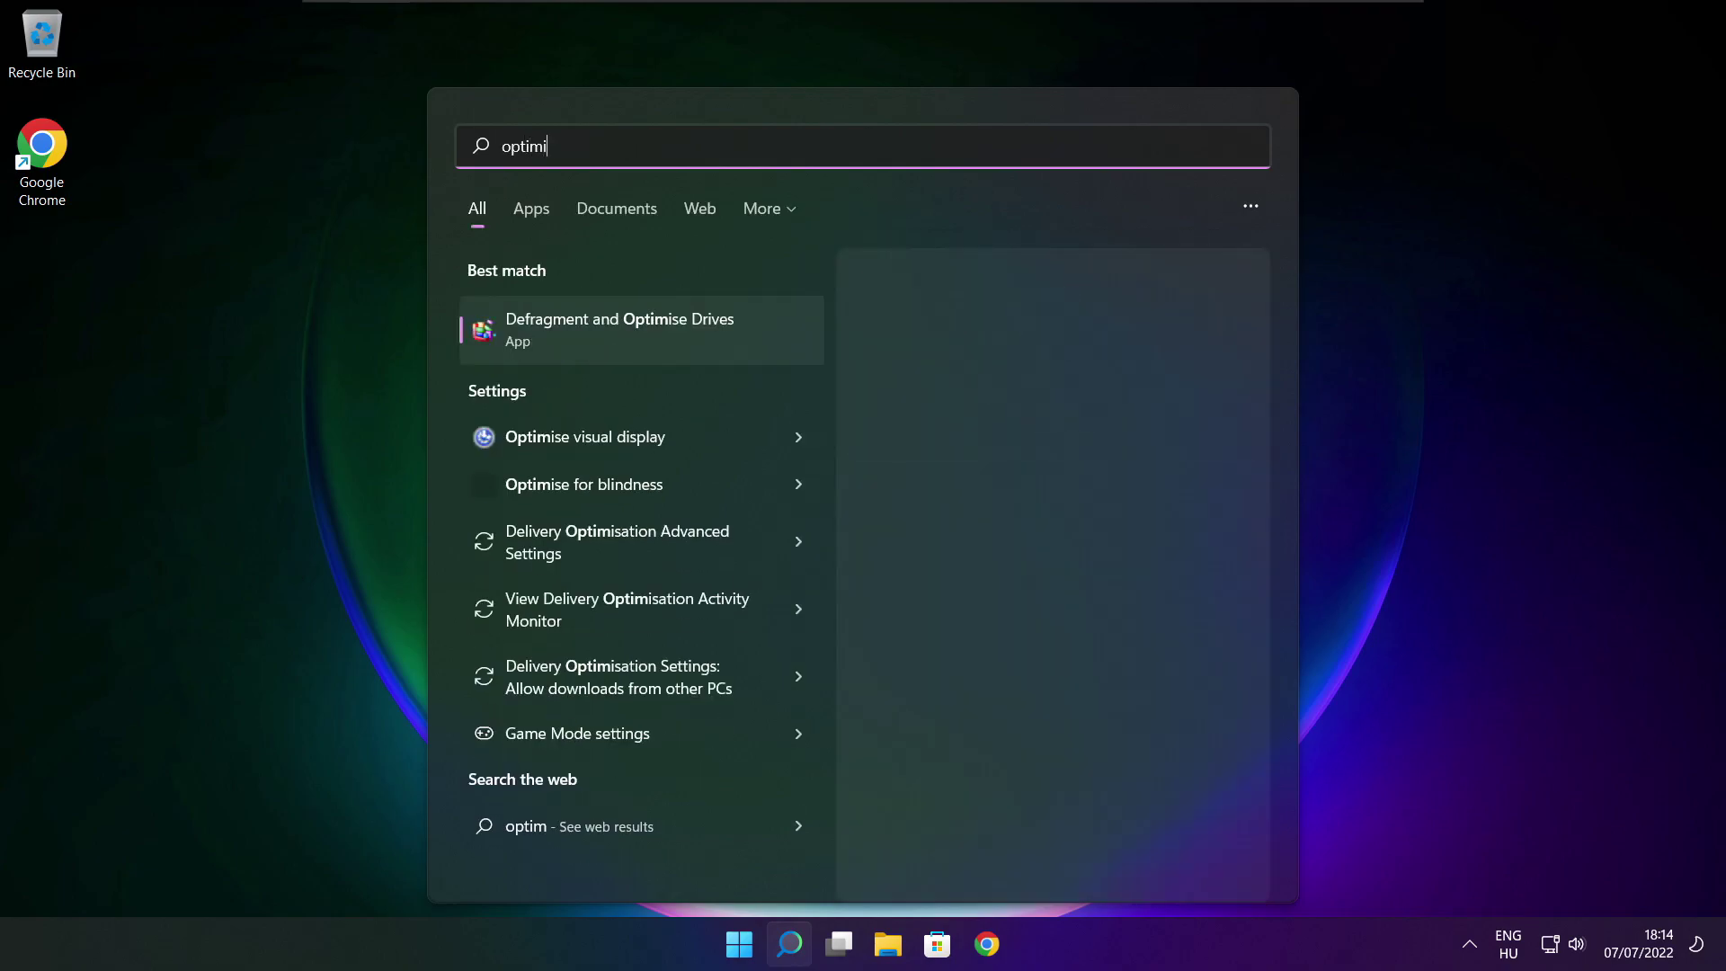
text(se)
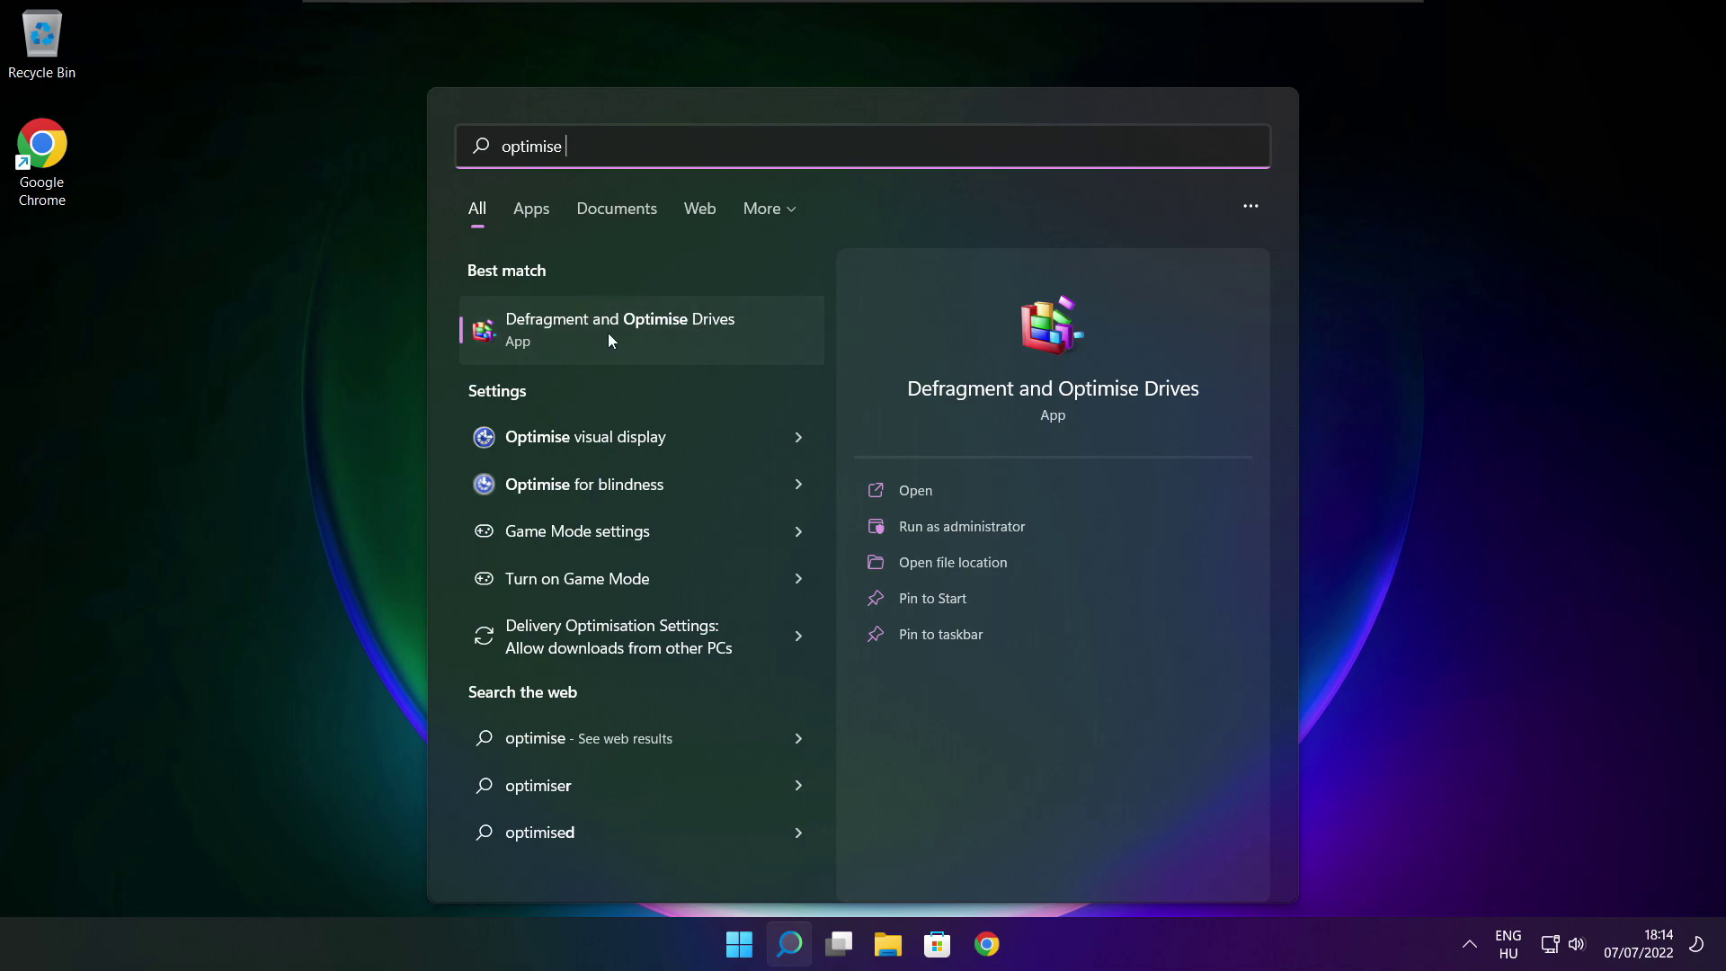
click(661, 328)
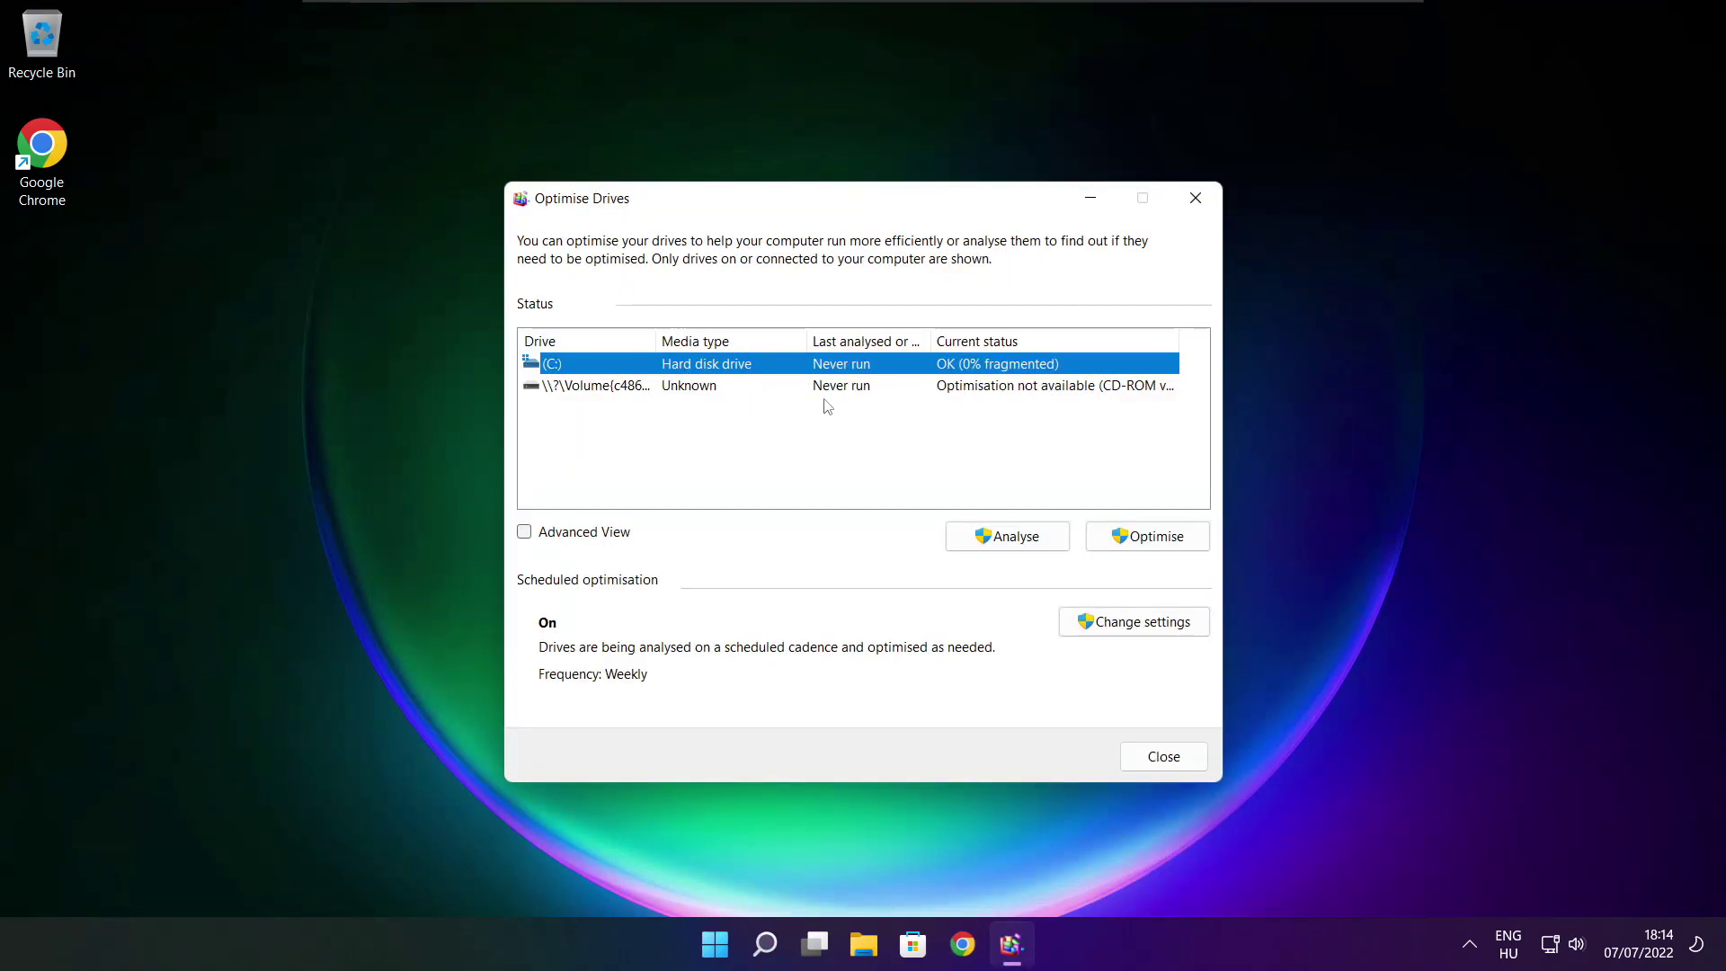
click(995, 537)
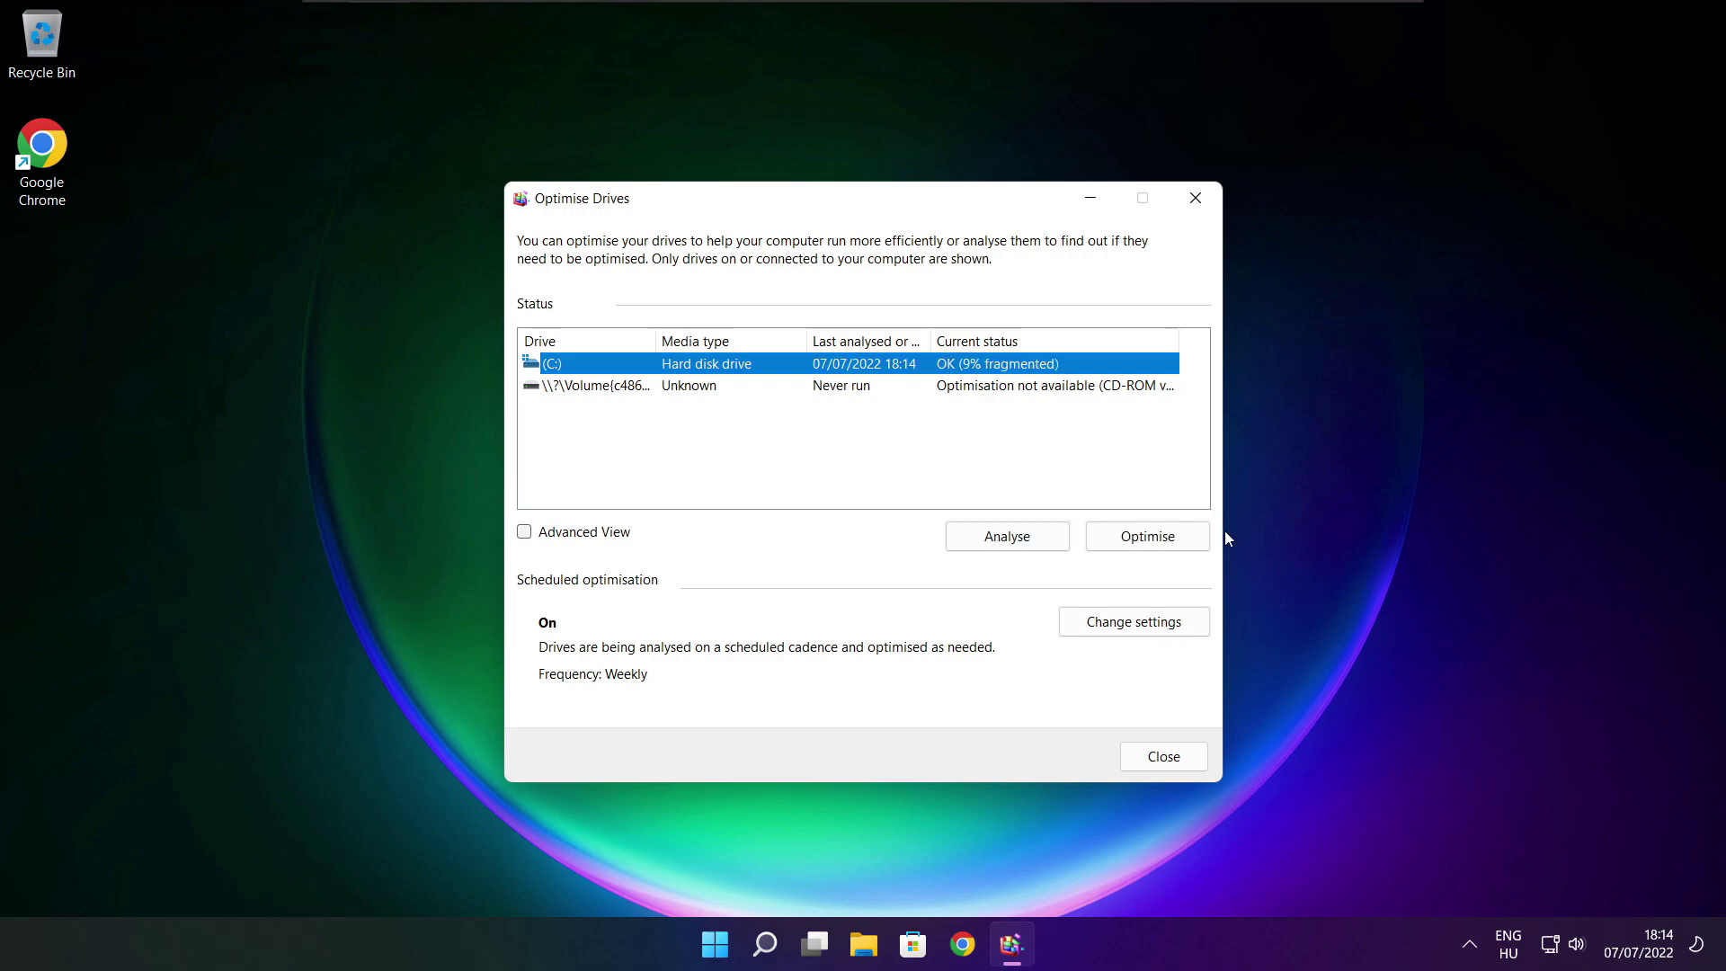
click(1157, 544)
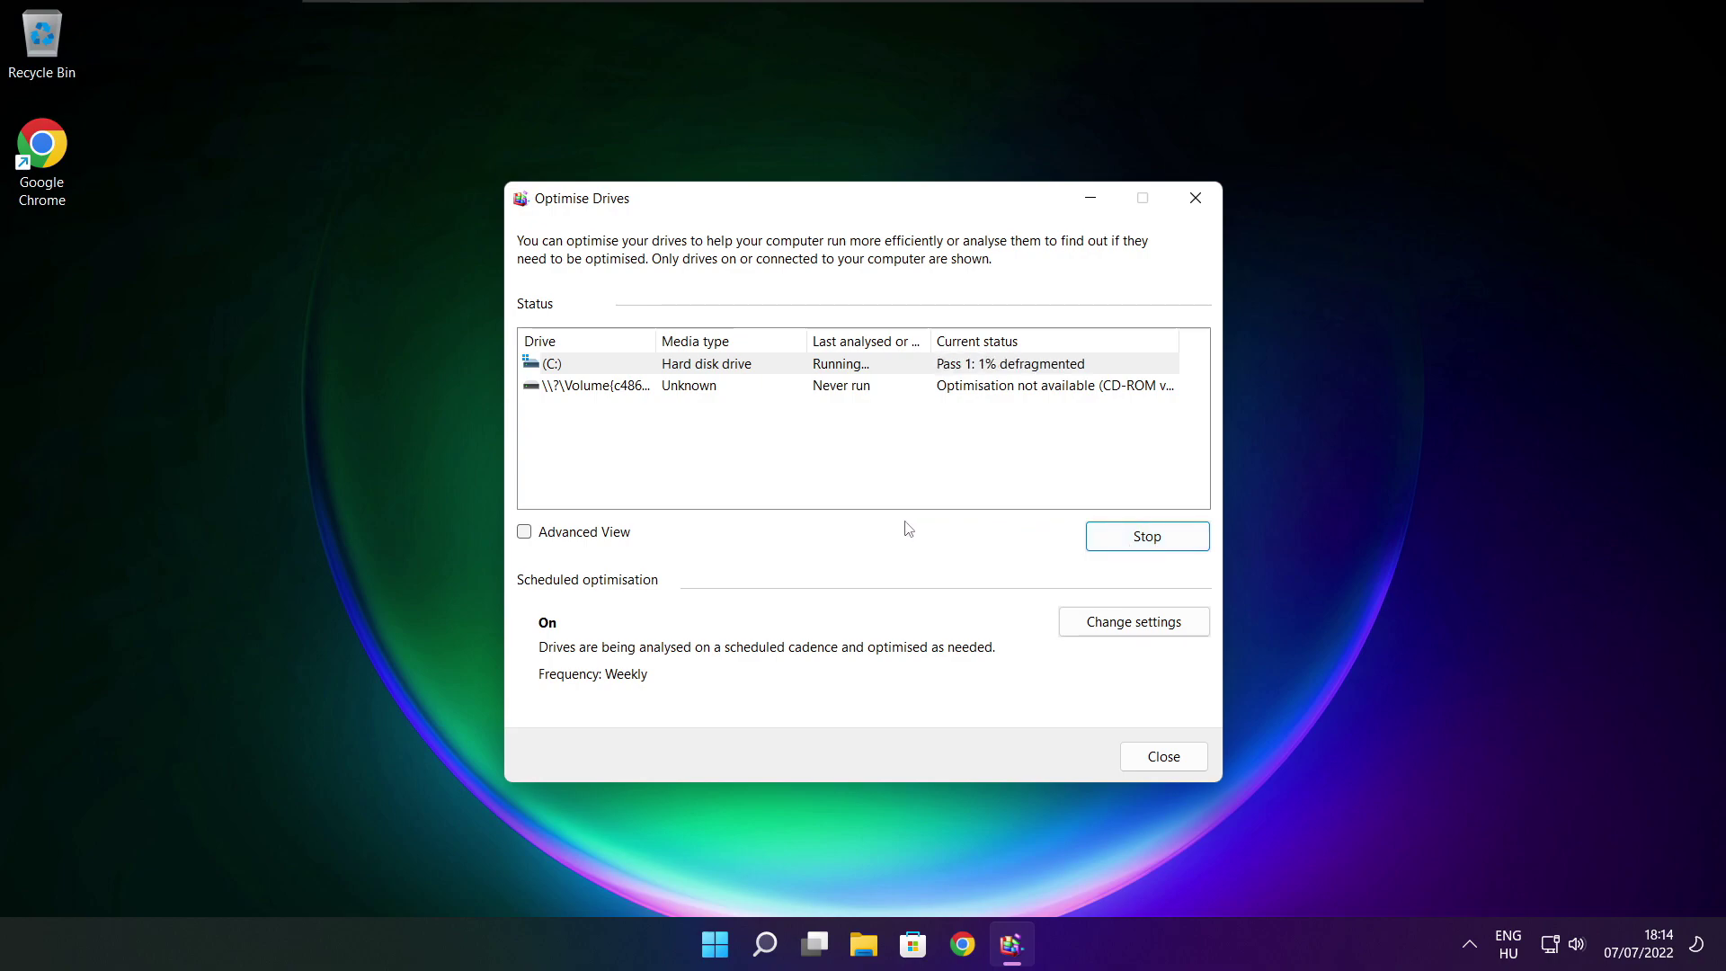
key(alt+F4)
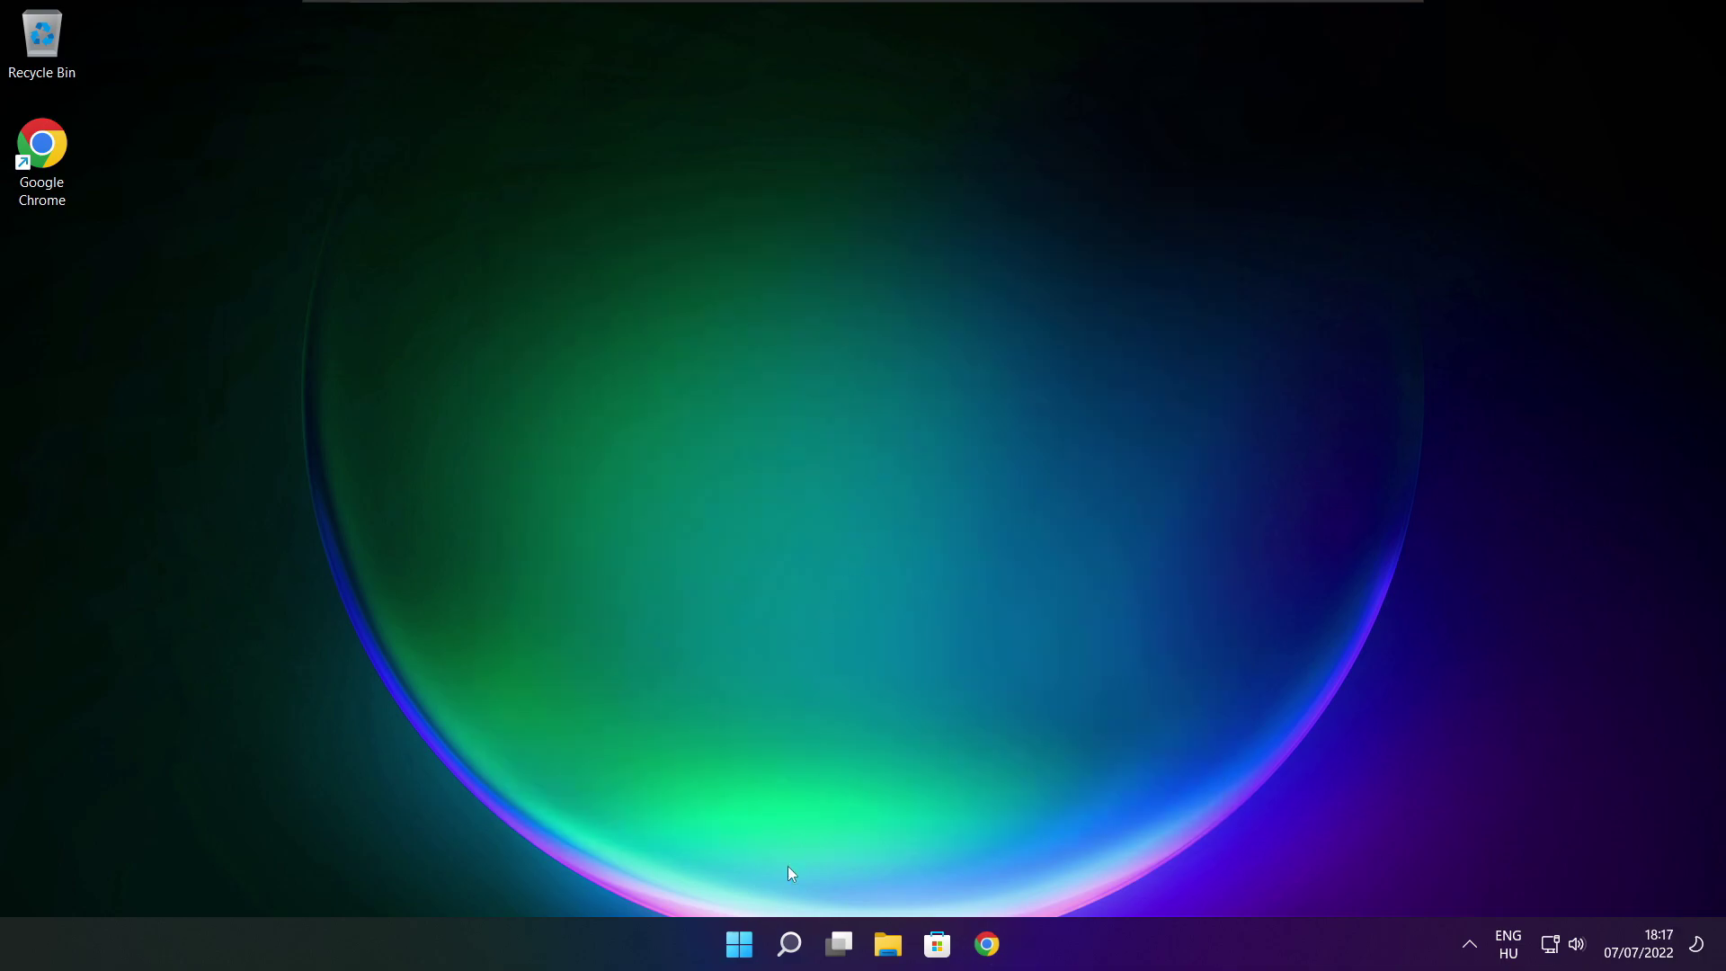
Check for Windows updates, which reports up to date at 18:18, then close Settings
click(790, 944)
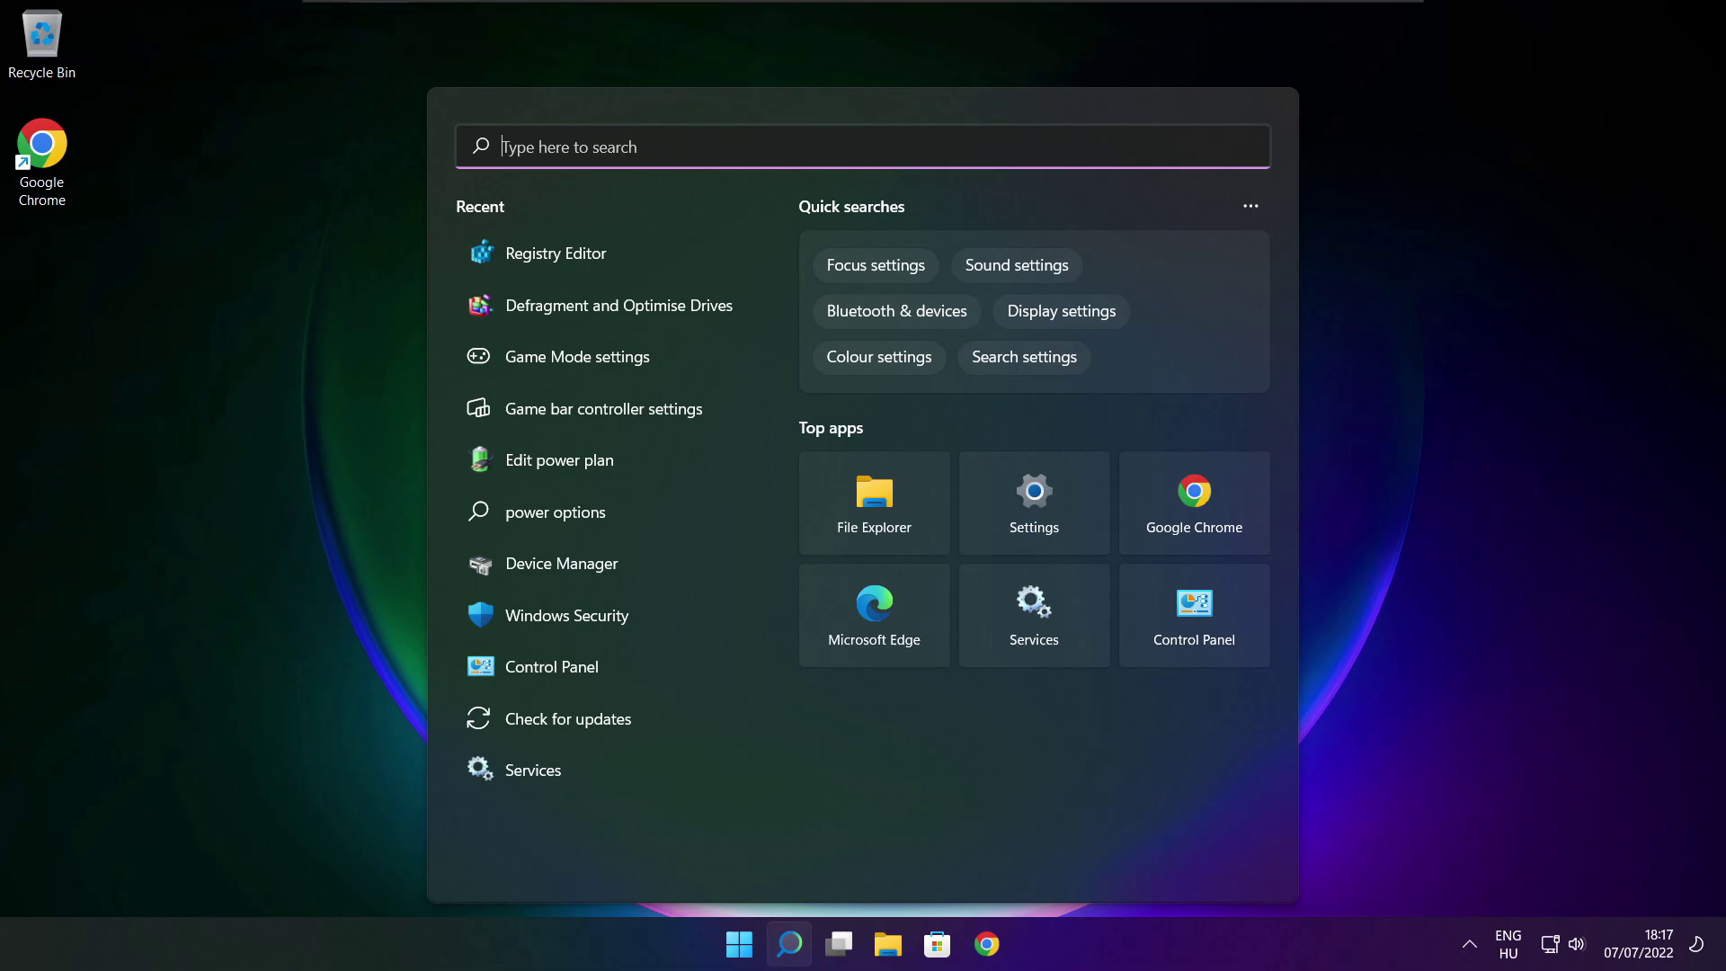
text(updates)
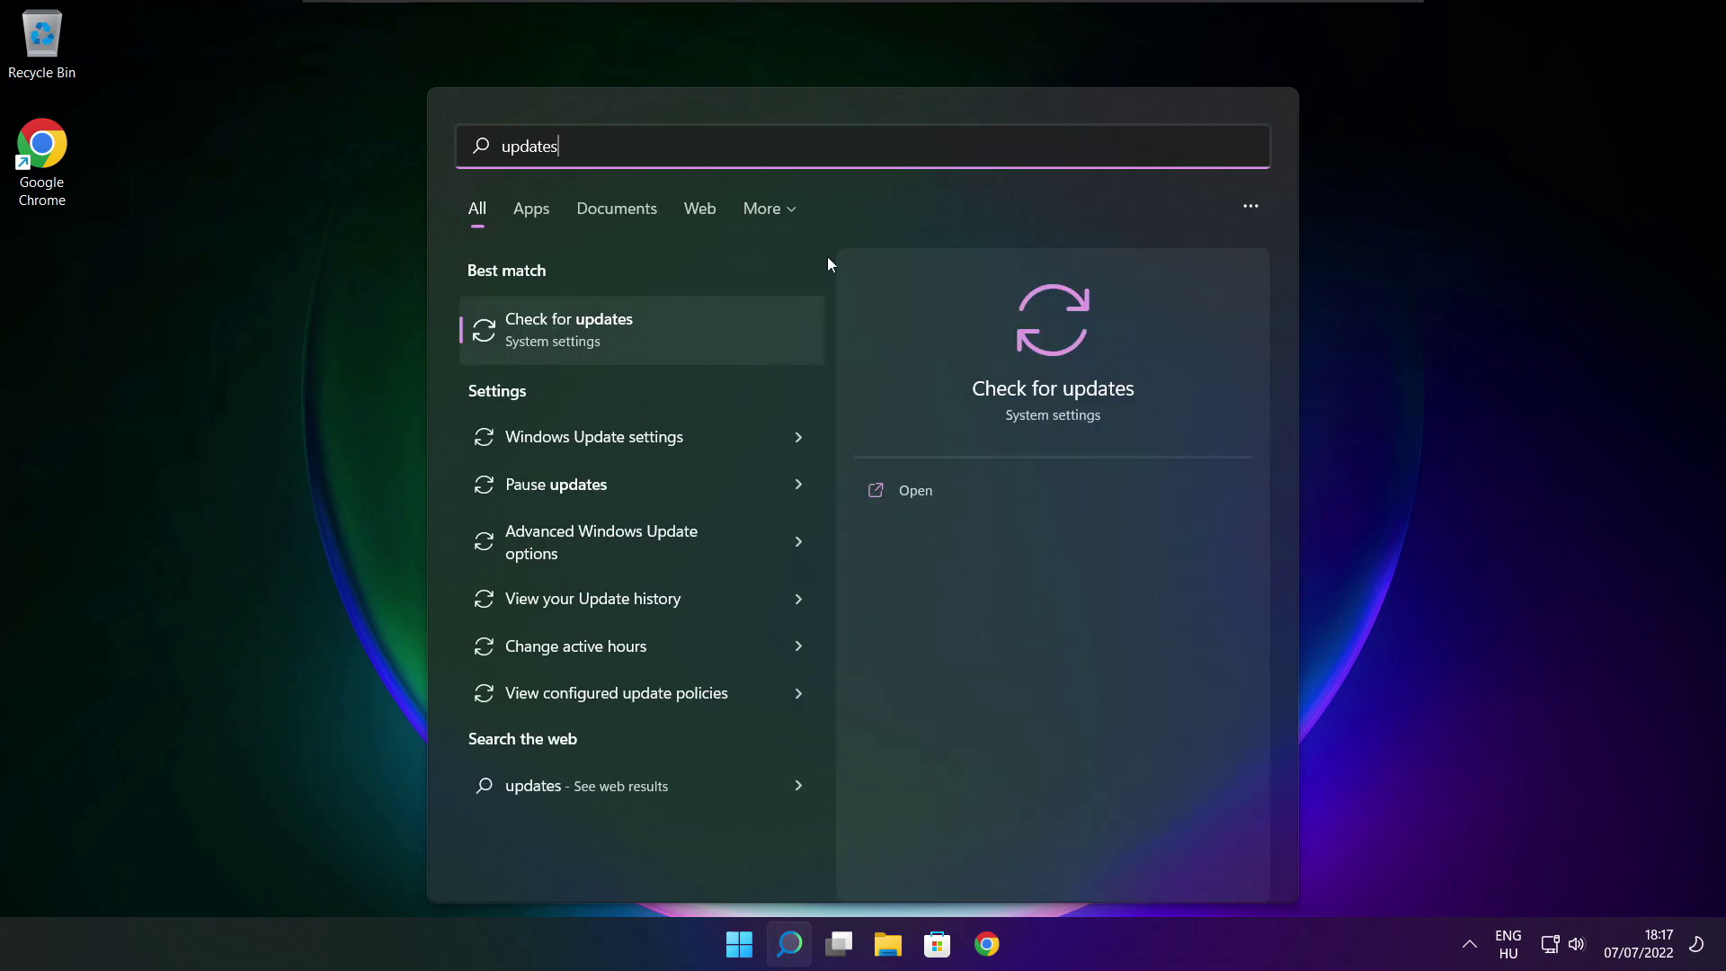
click(627, 341)
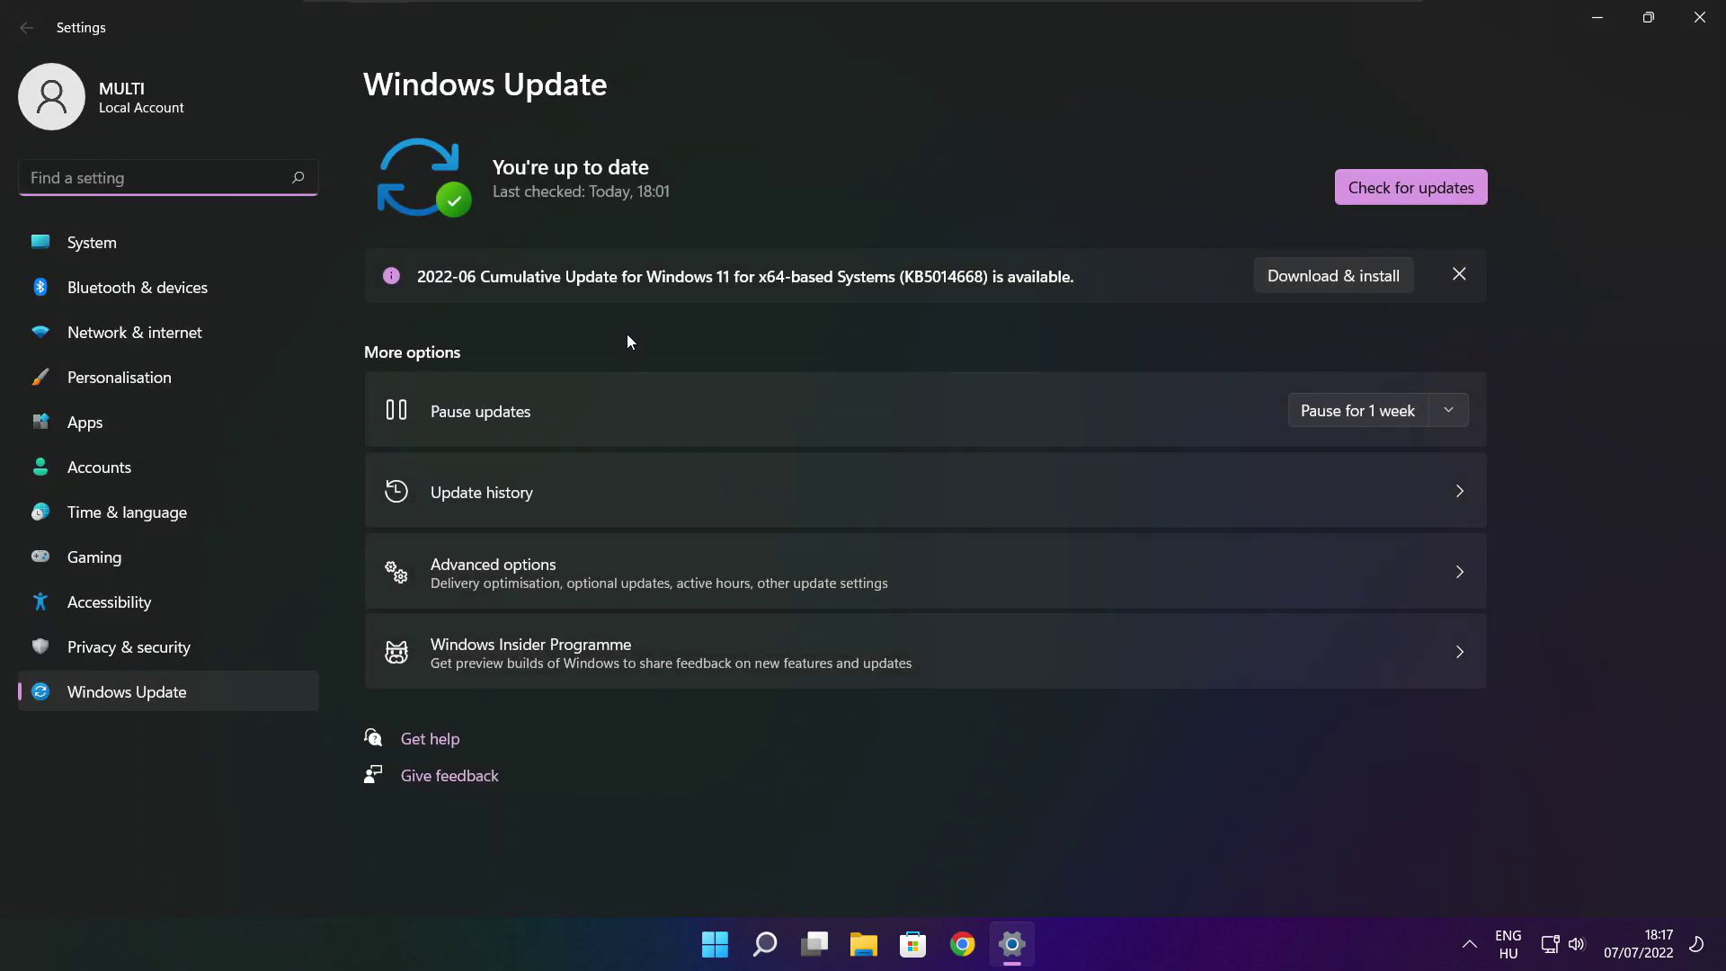
click(1411, 189)
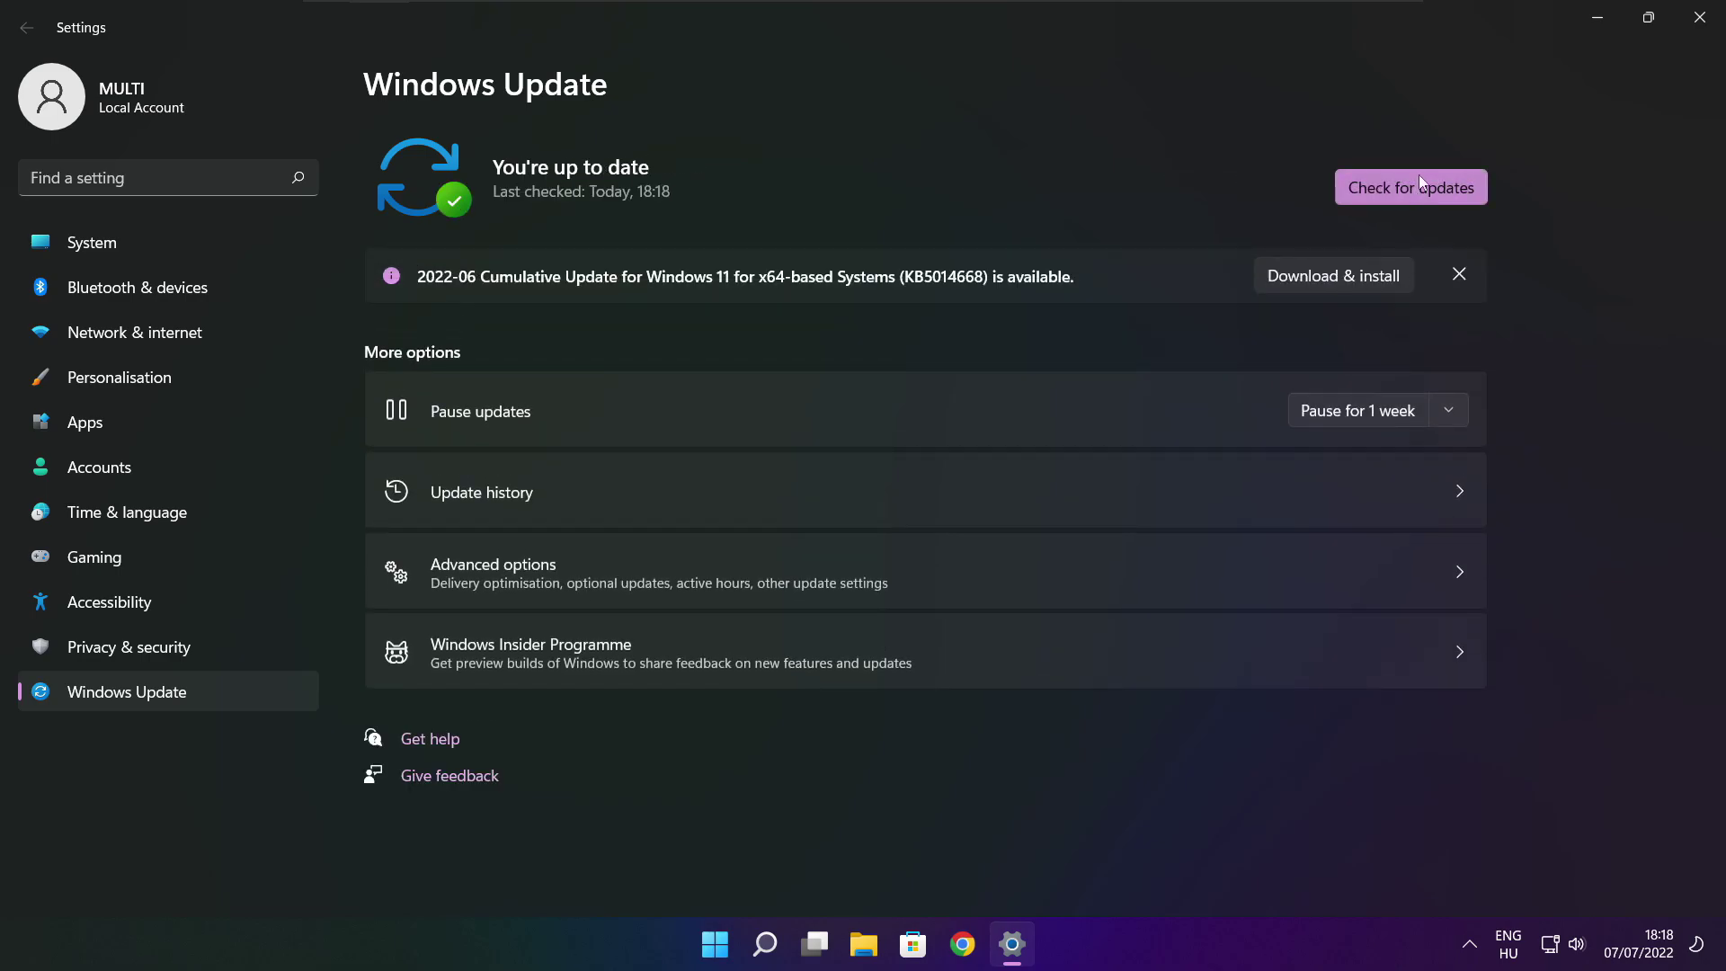
click(1699, 19)
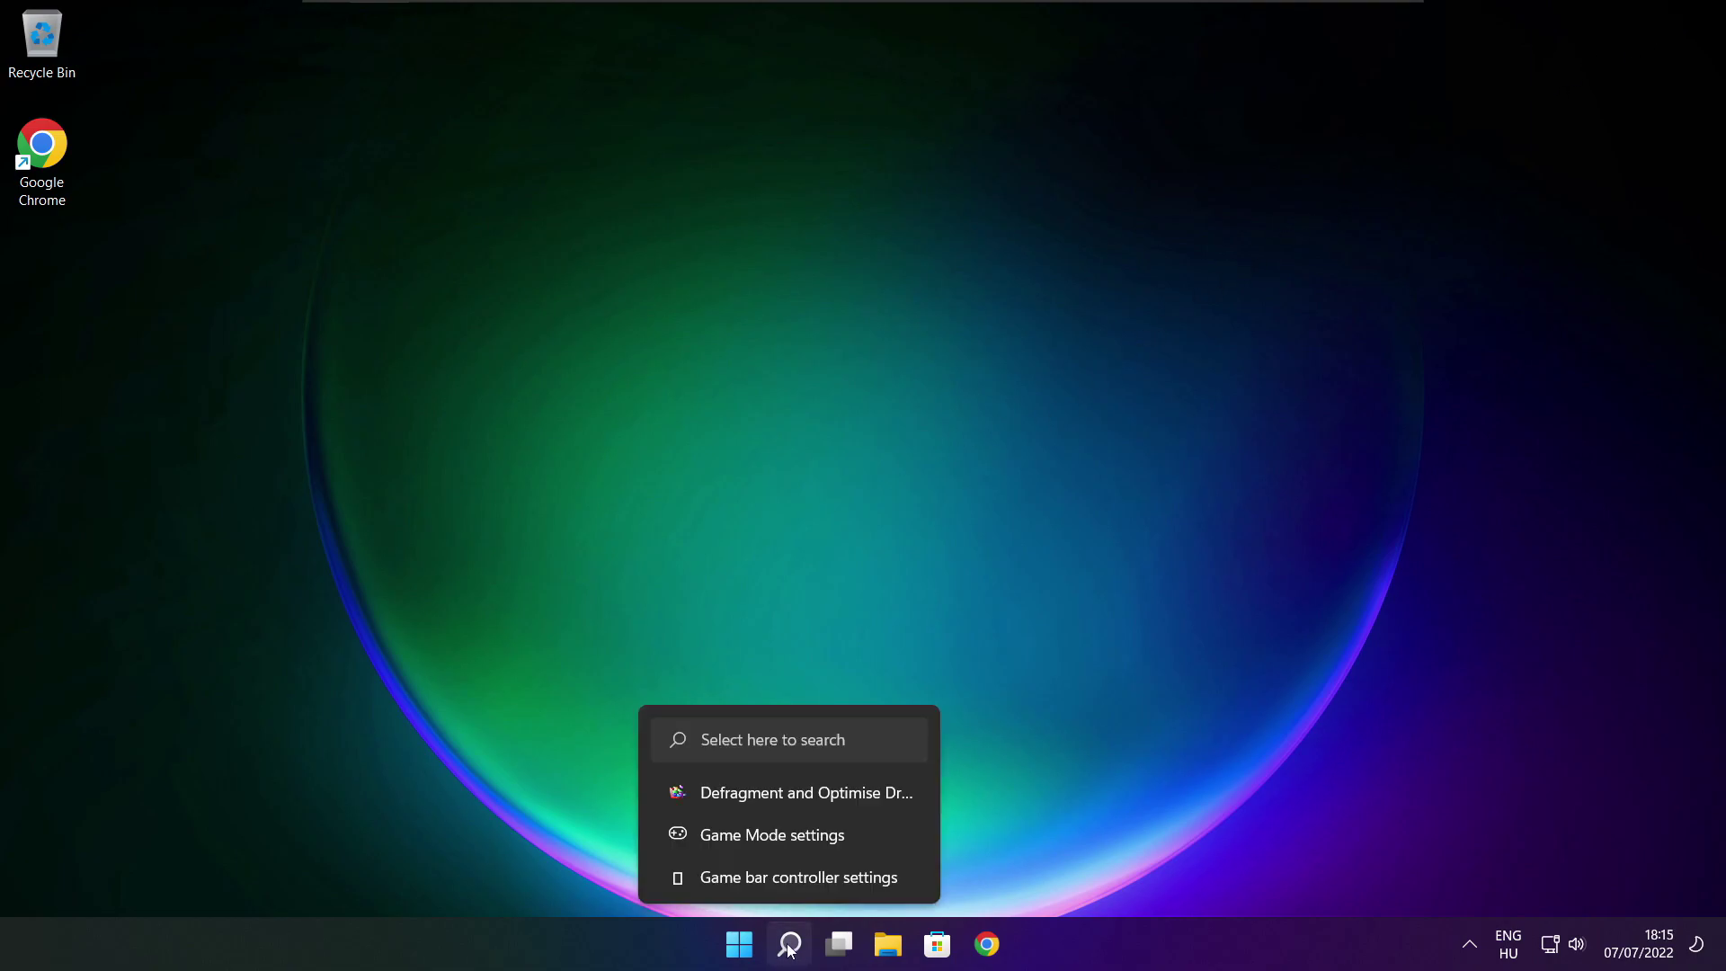
Launch Registry Editor via 'regedit' and move its window toward the screen centre
click(789, 948)
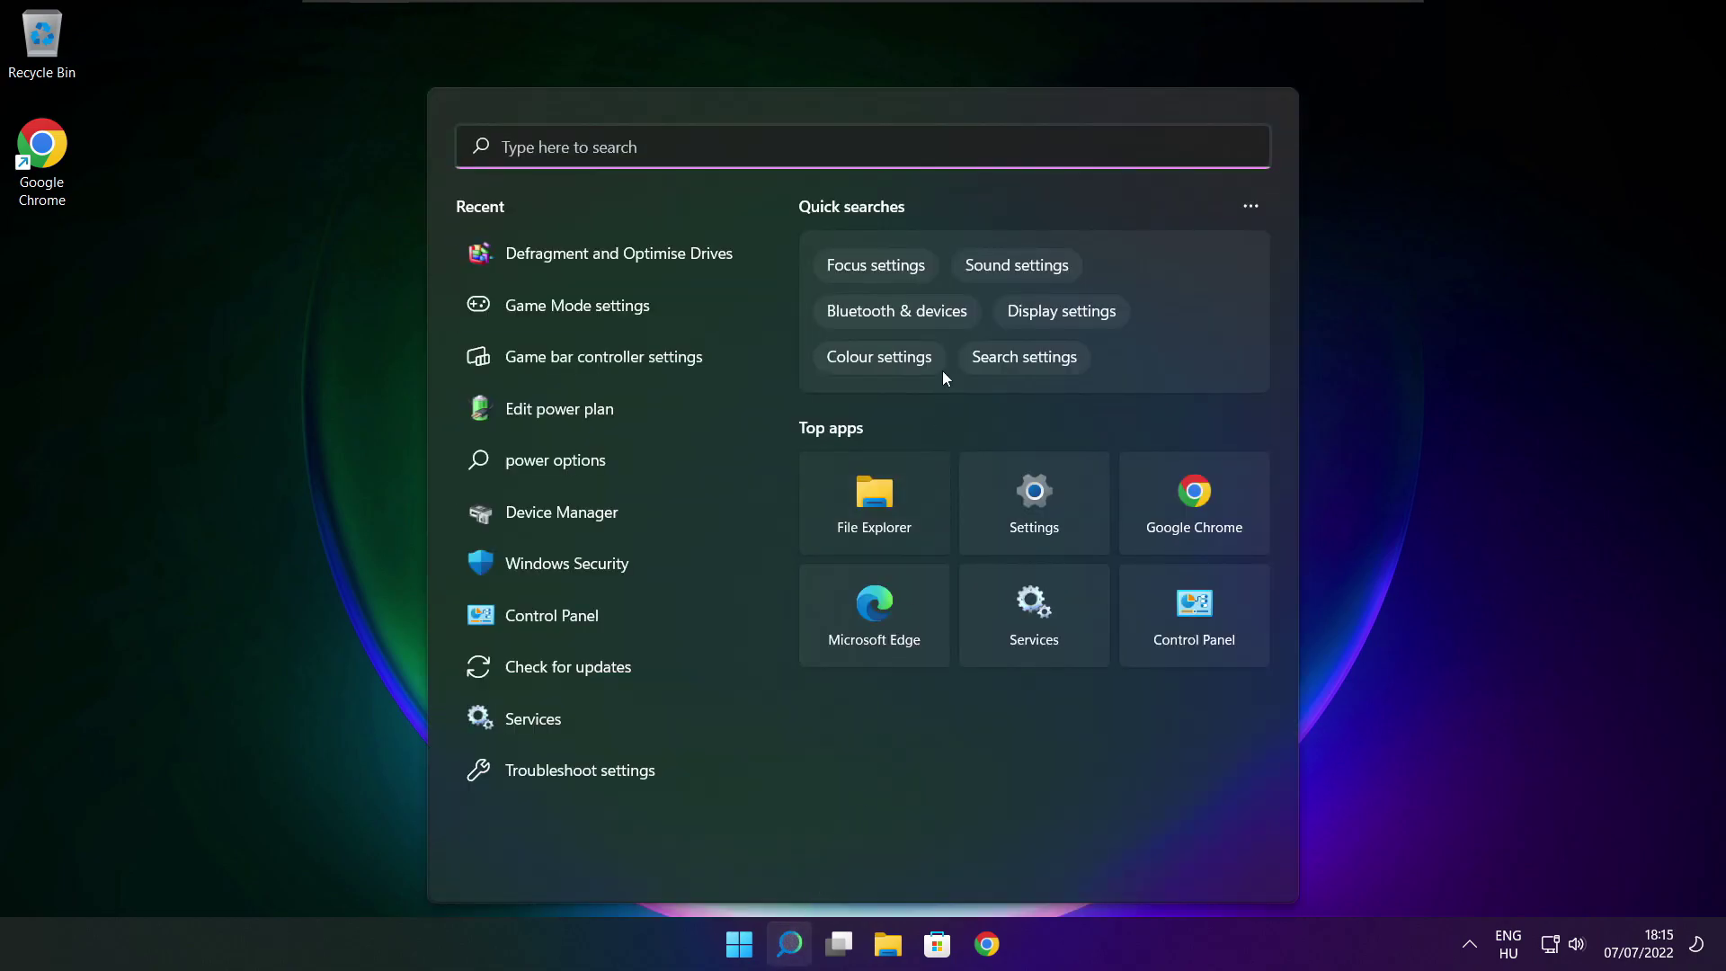
text(regedit)
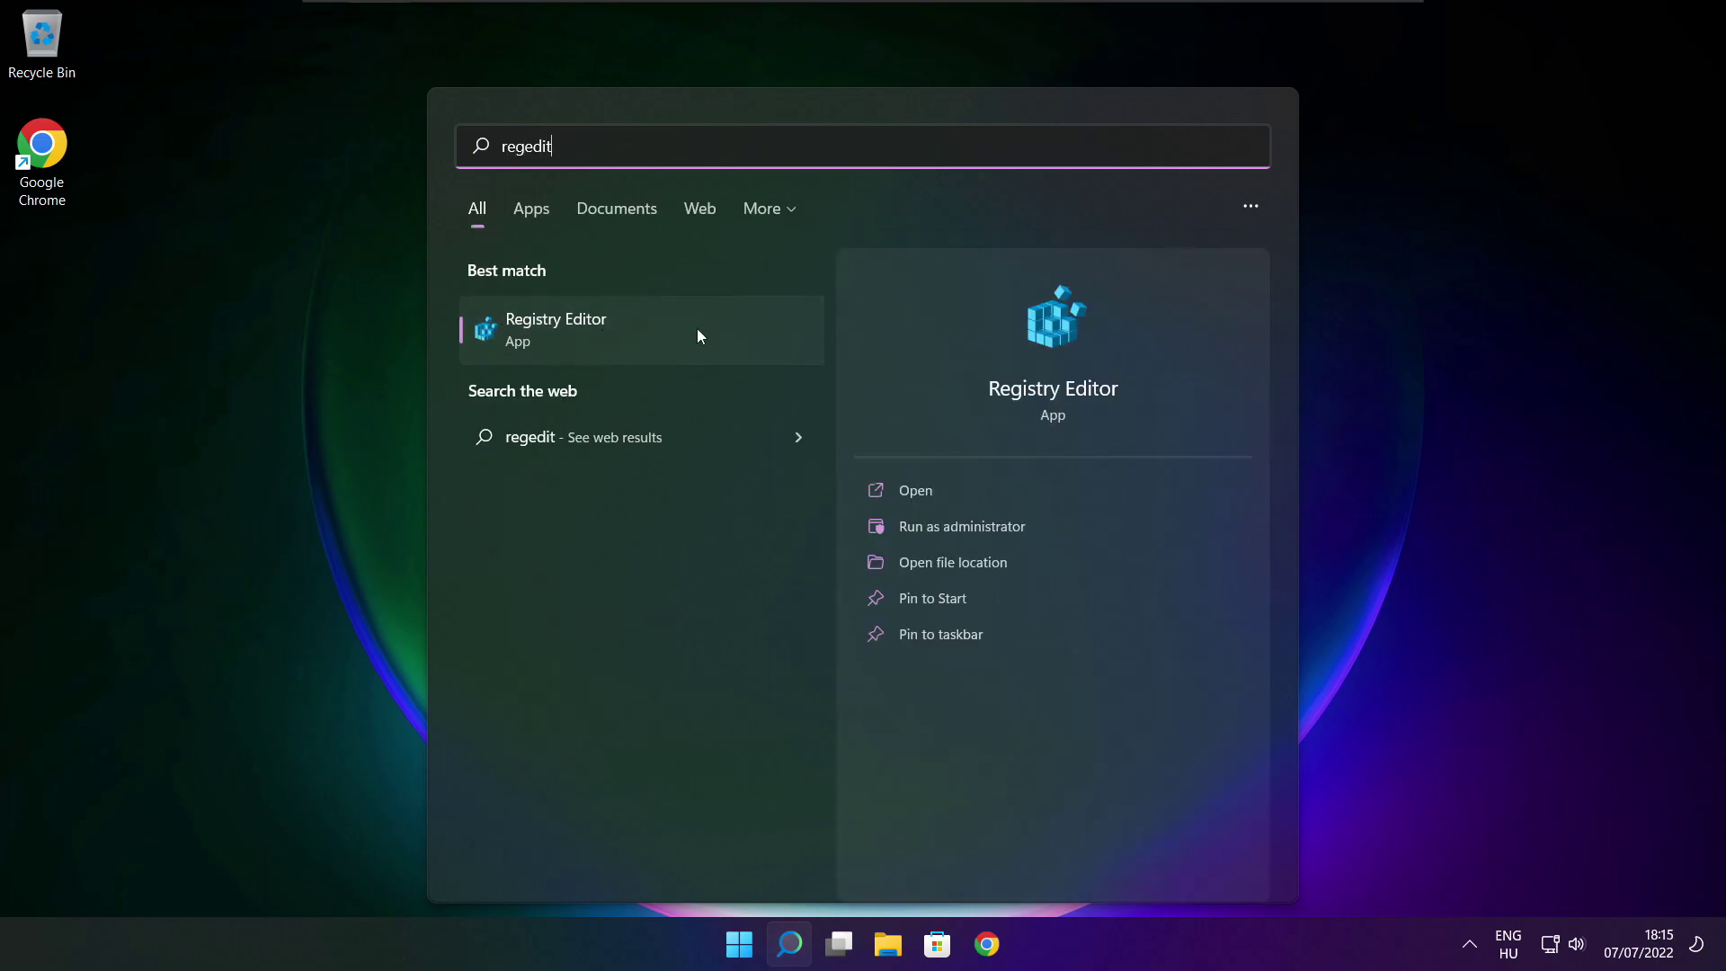
click(656, 329)
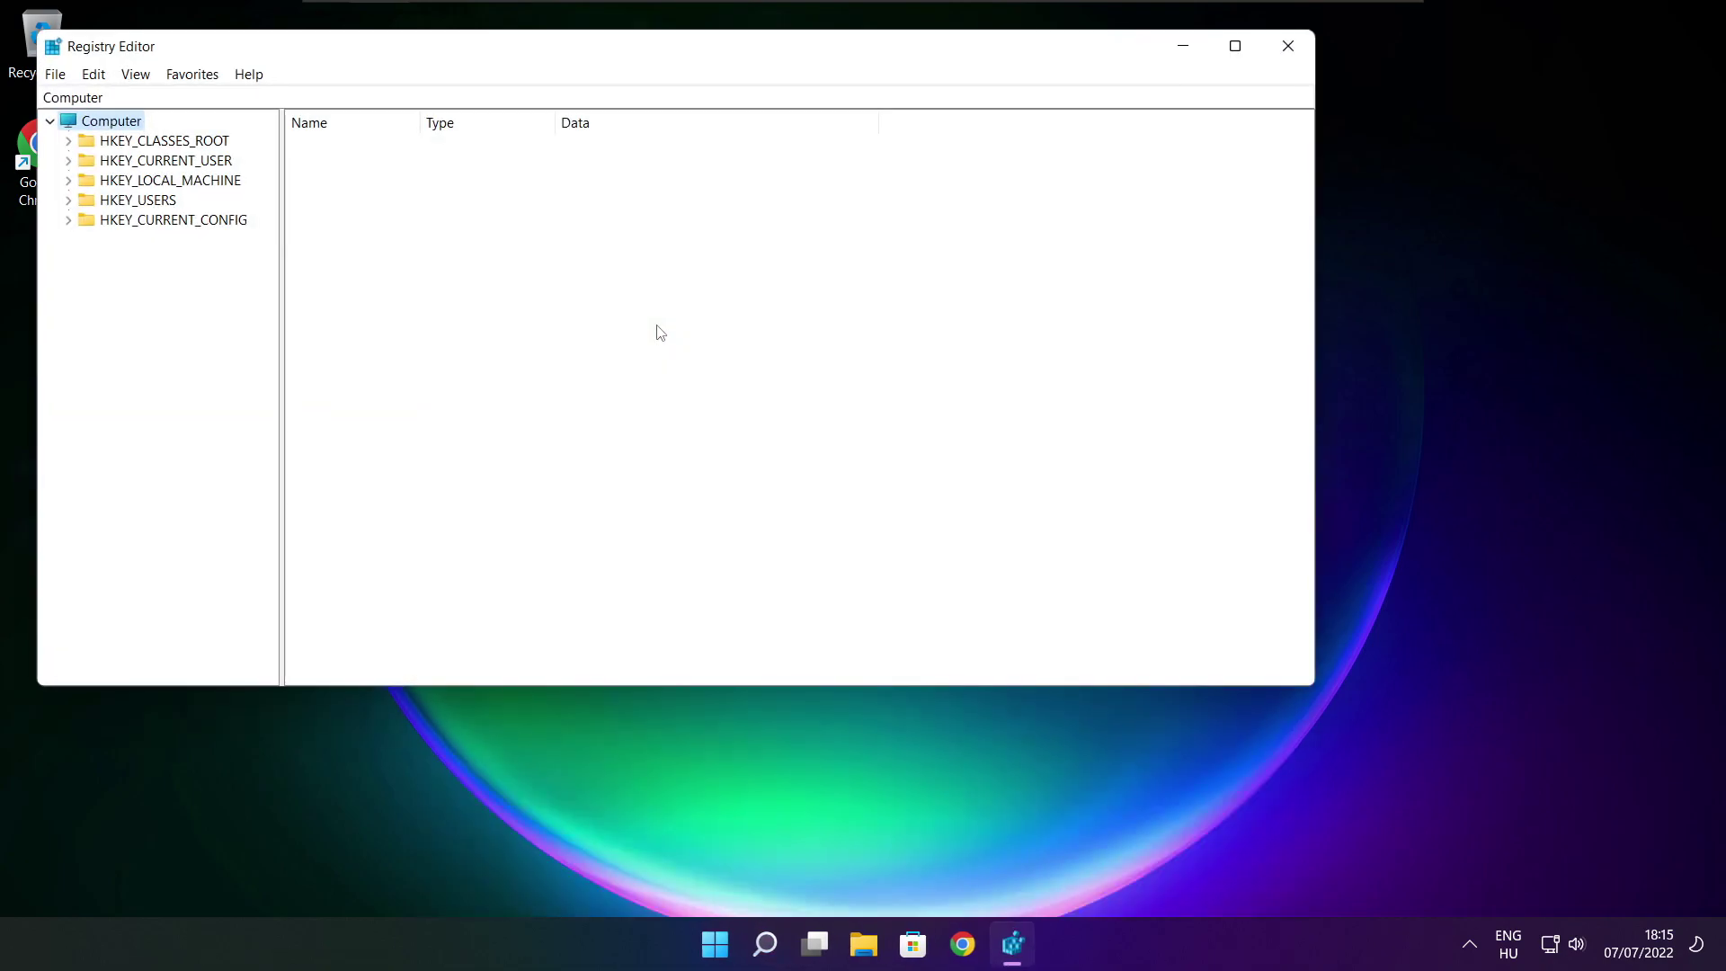
drag(519, 47, 696, 177)
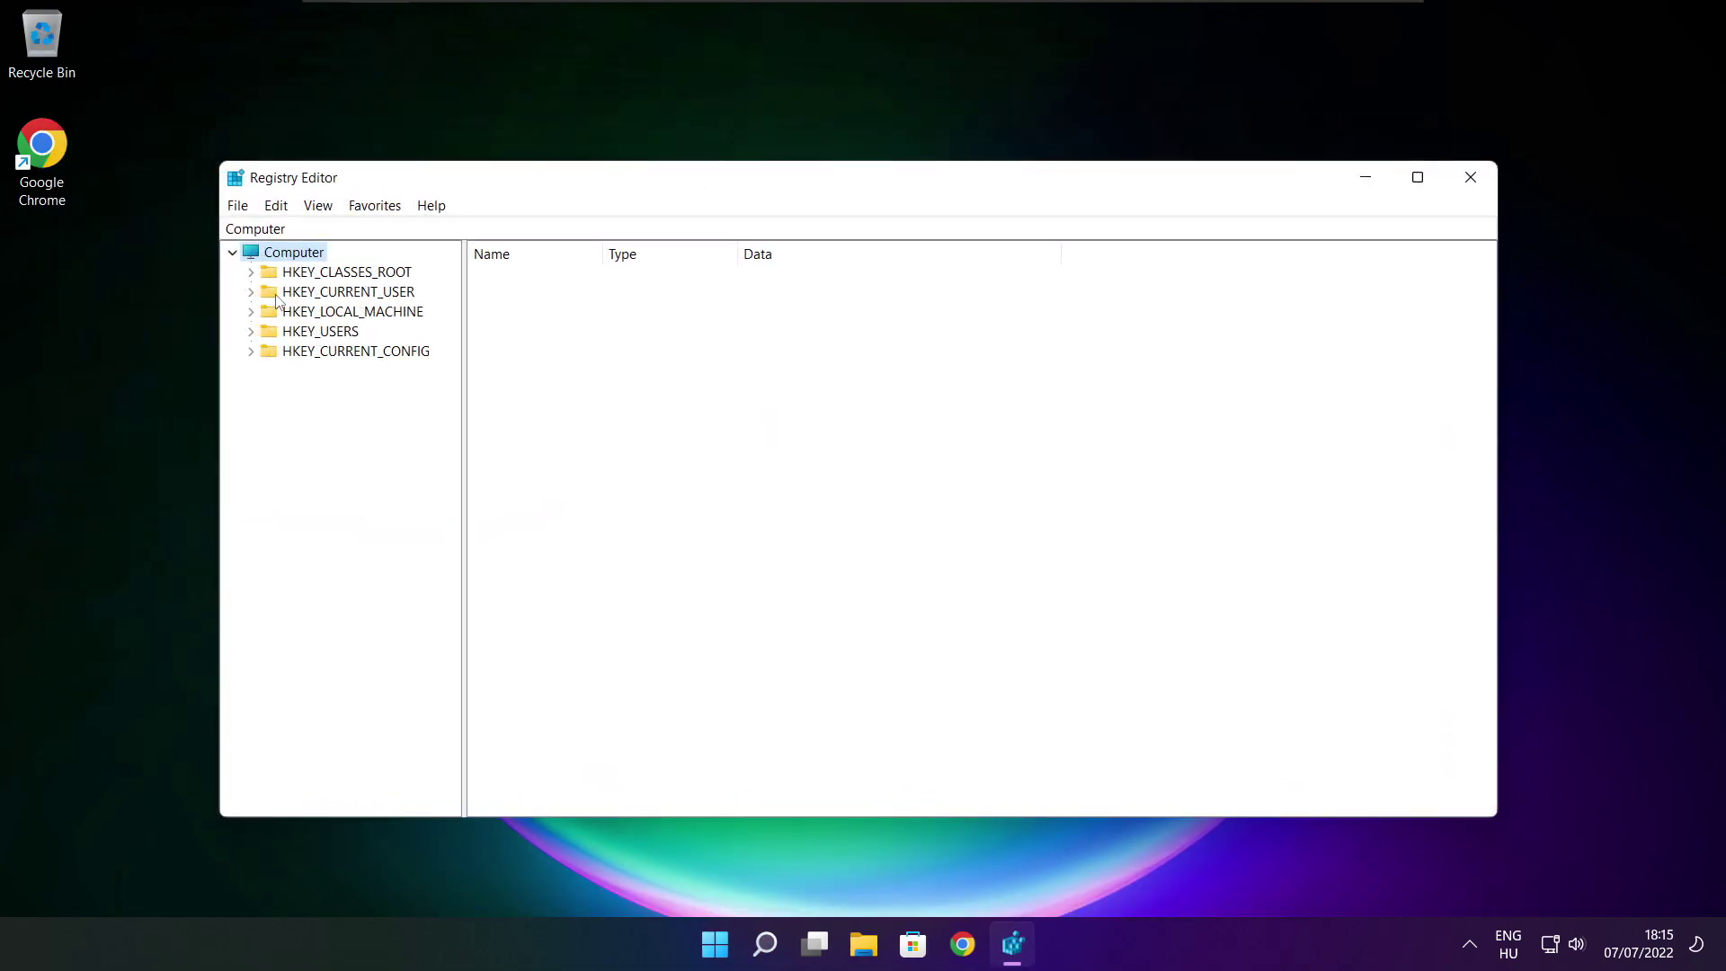
Navigate to HKEY_CURRENT_USER\System\GameConfigStore to list its GameDVR values
click(279, 293)
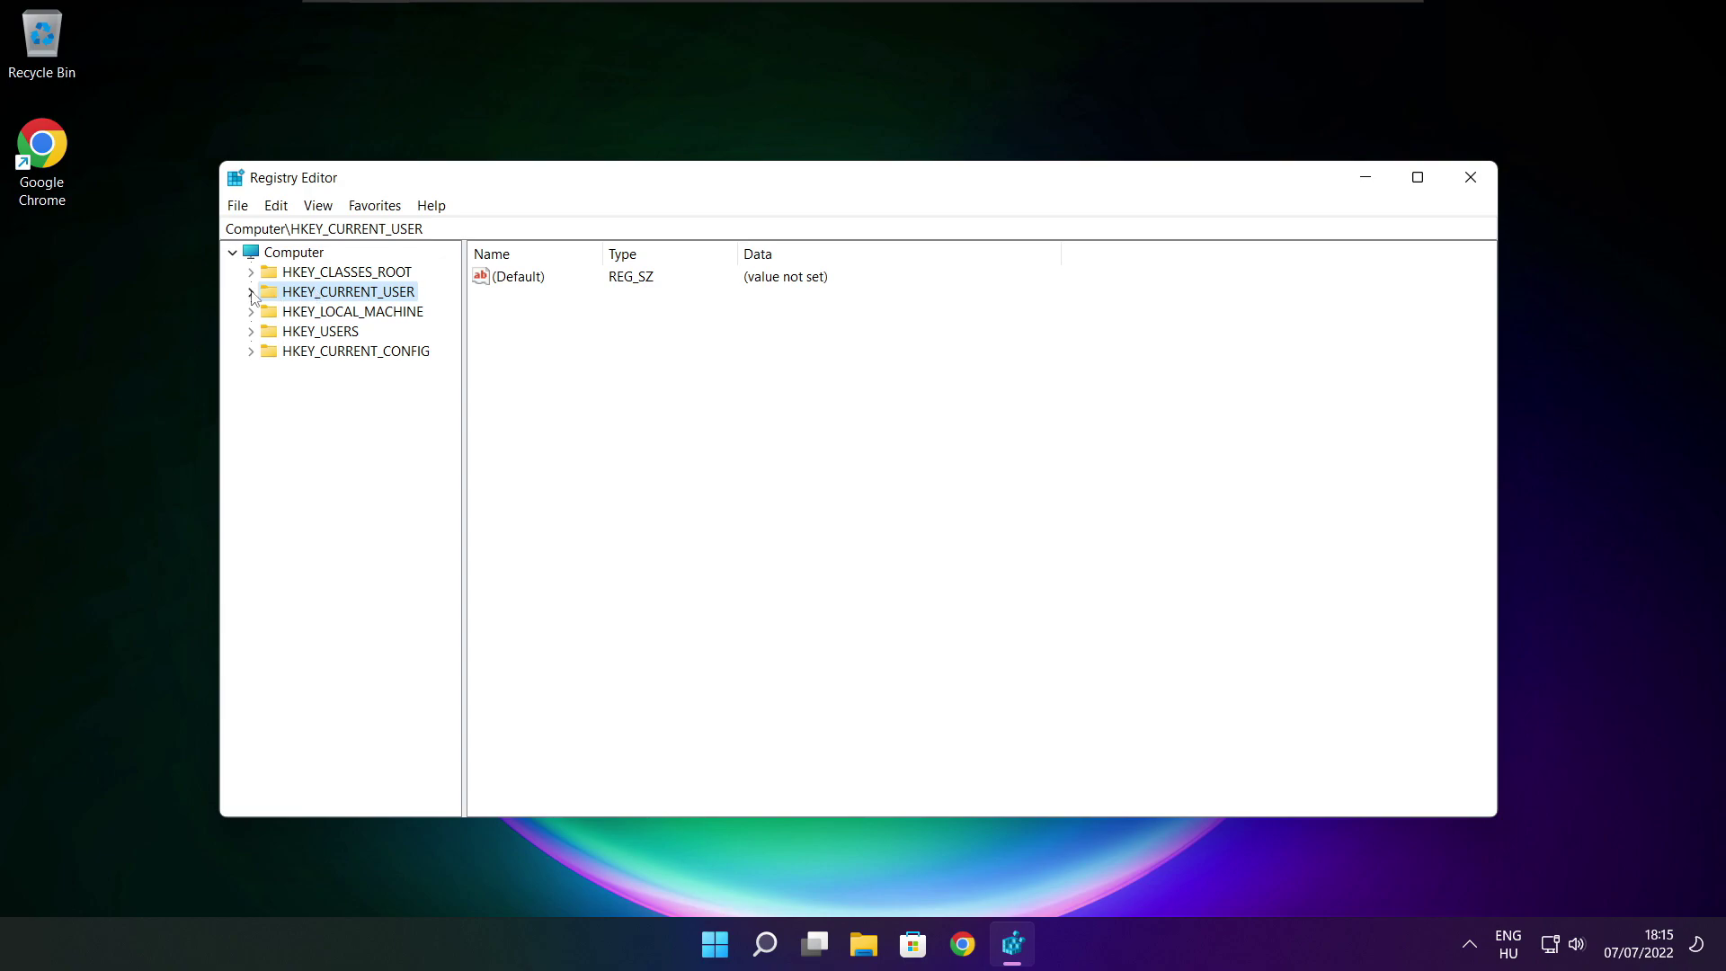
click(252, 293)
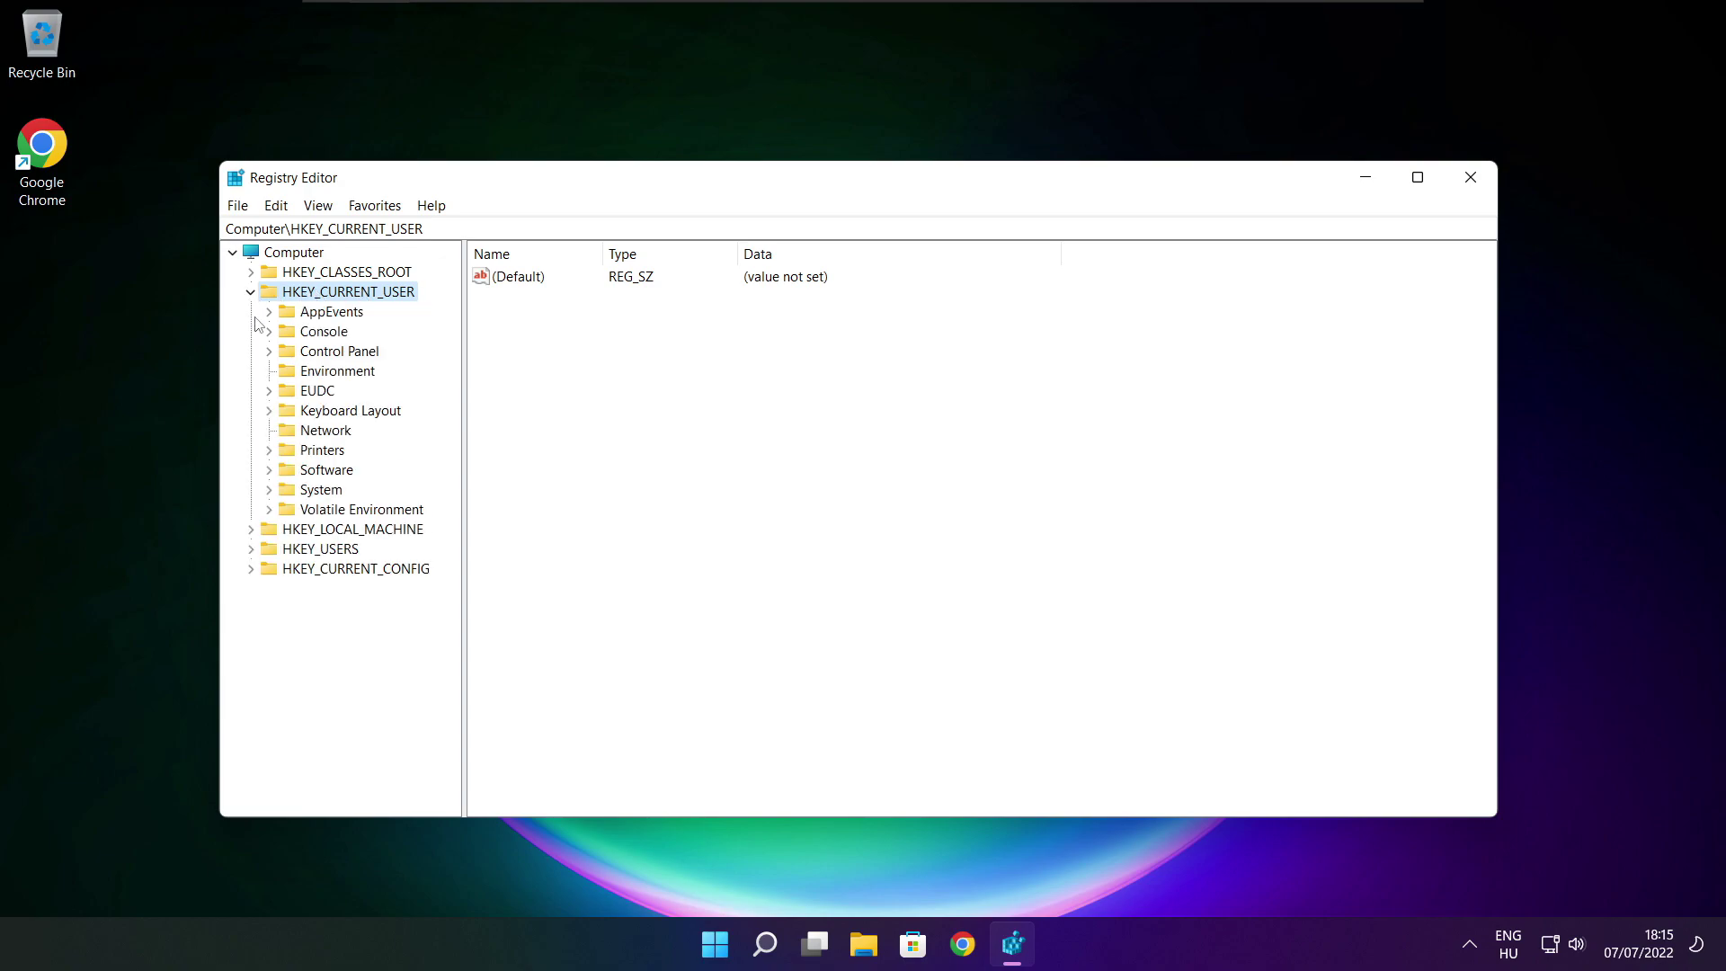
click(288, 492)
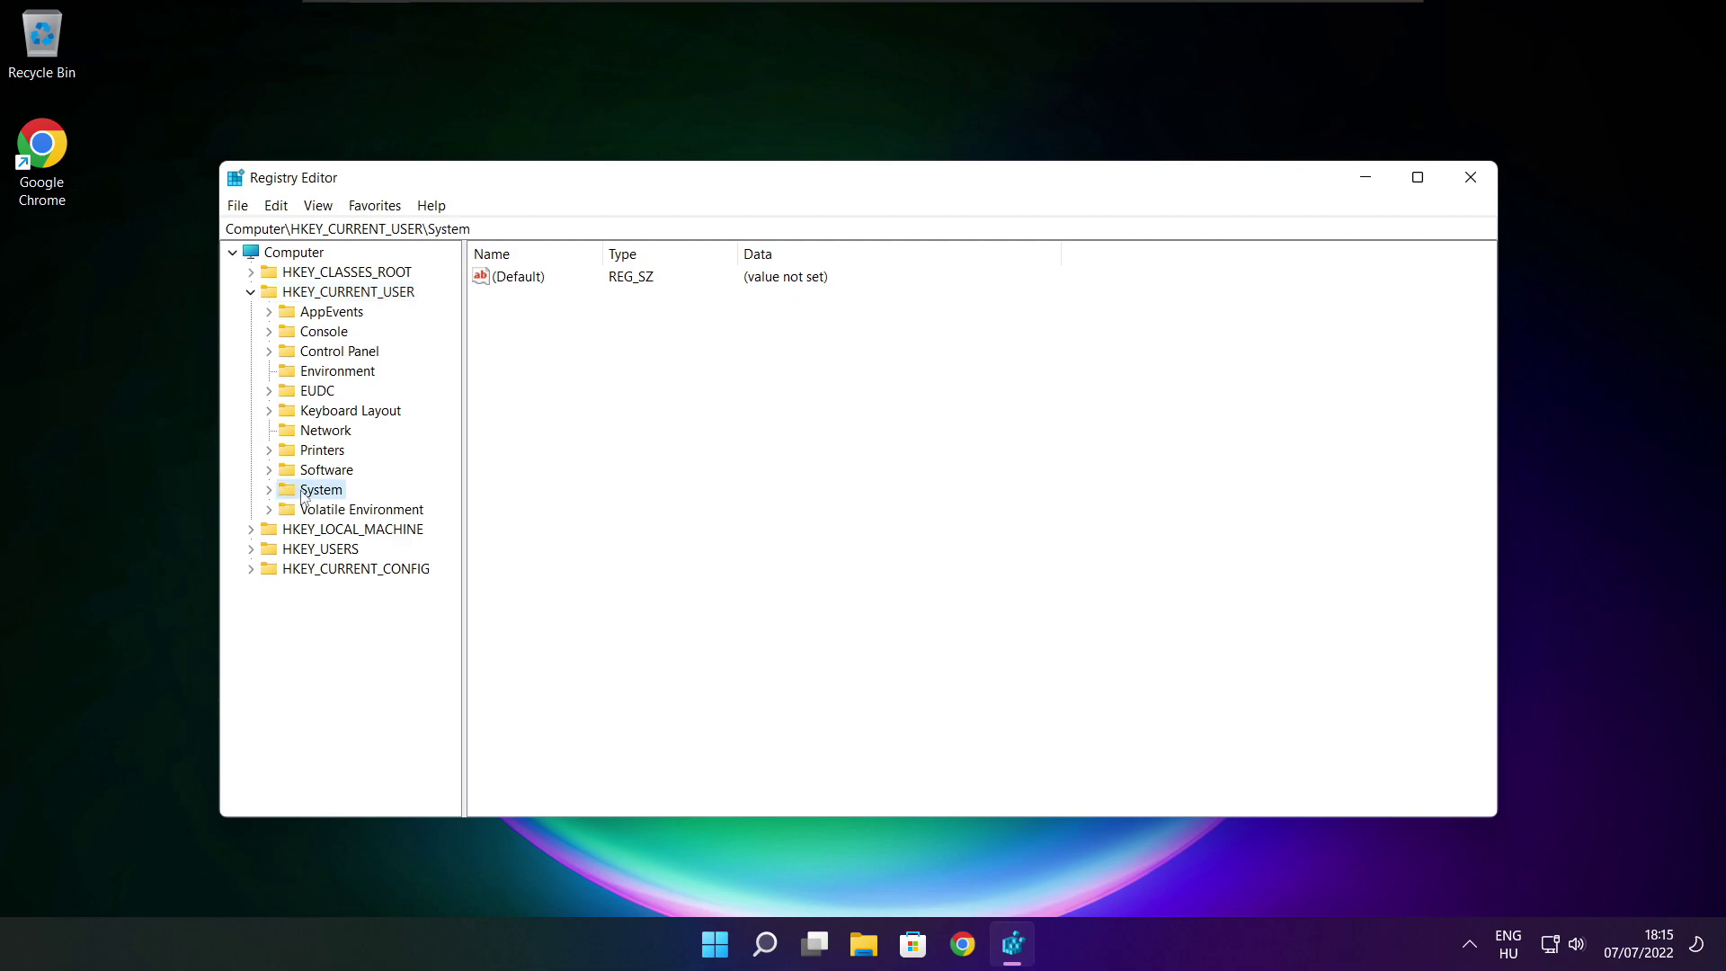
click(269, 491)
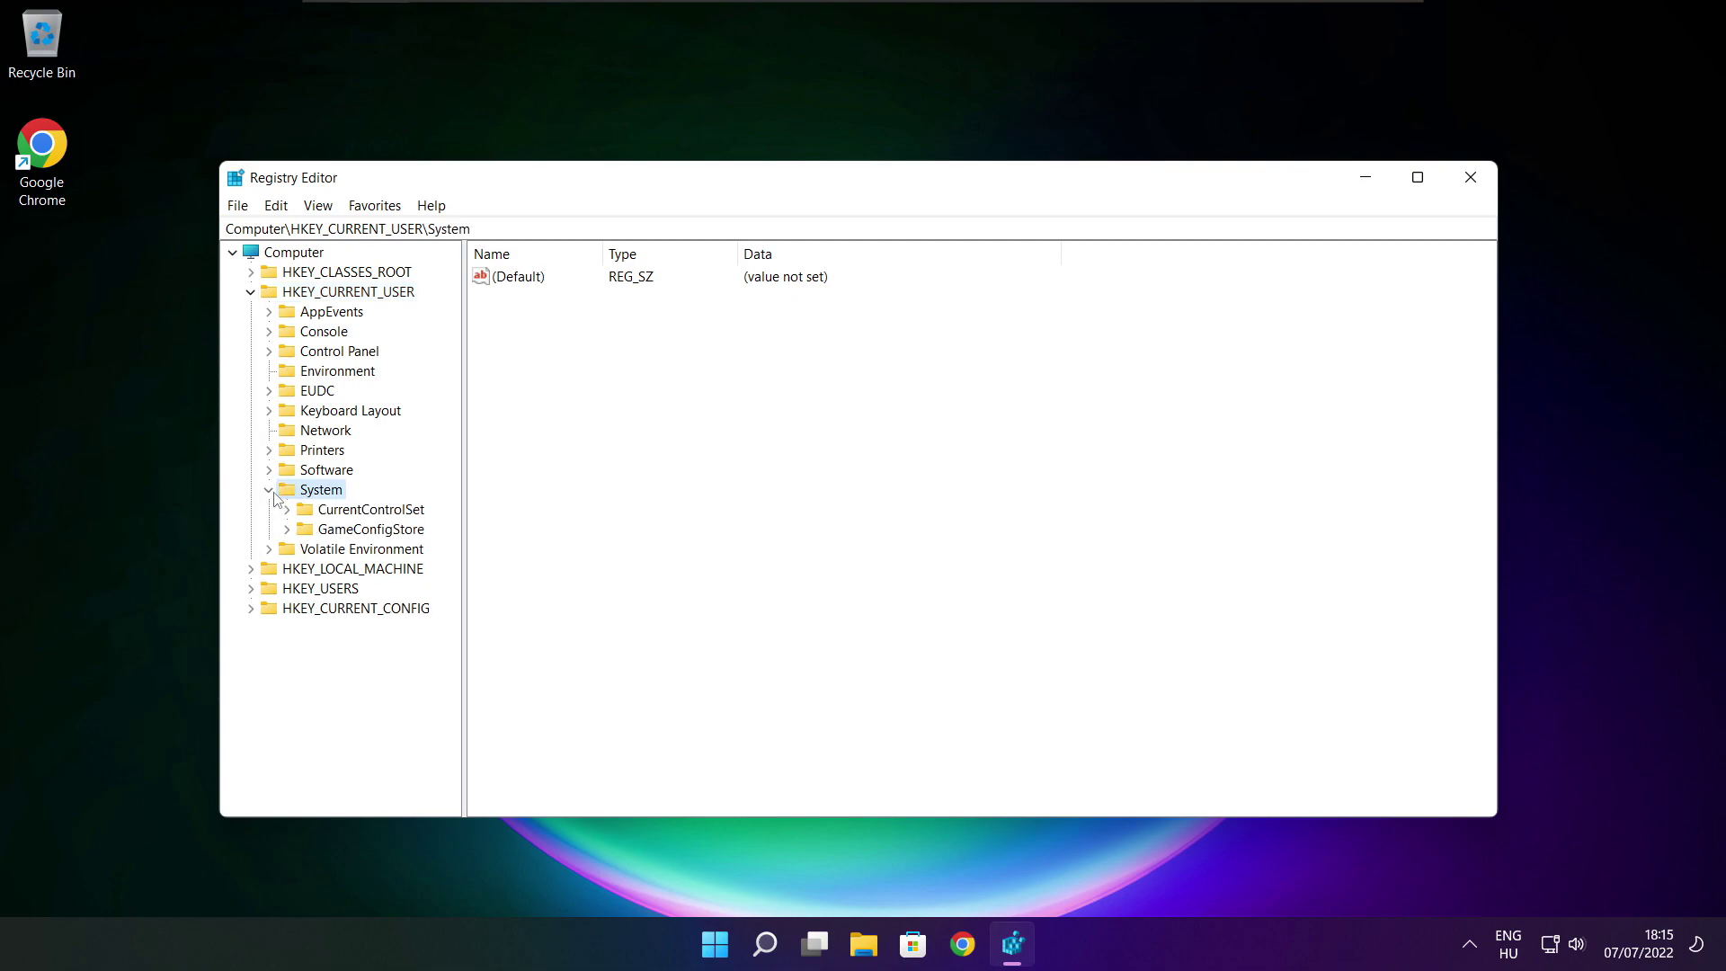
click(326, 533)
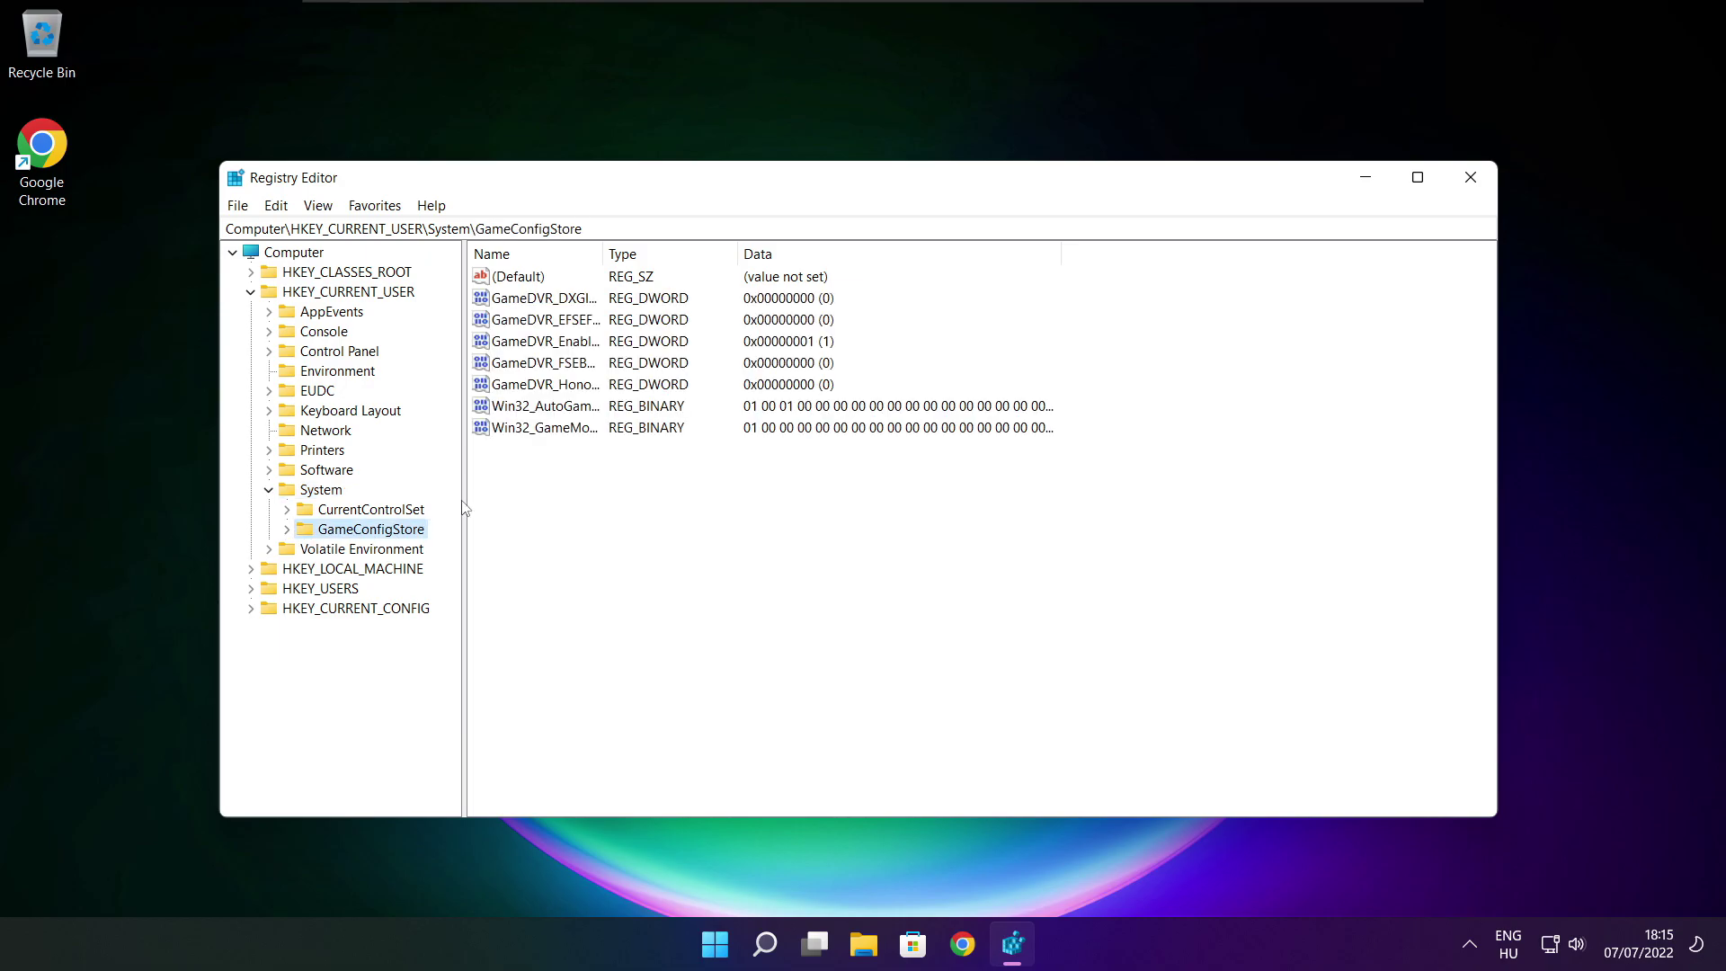
Change GameDVR_Enabled from 1 to 0, then collapse HKEY_CURRENT_USER and select HKEY_LOCAL_MACHINE
drag(601, 252, 753, 252)
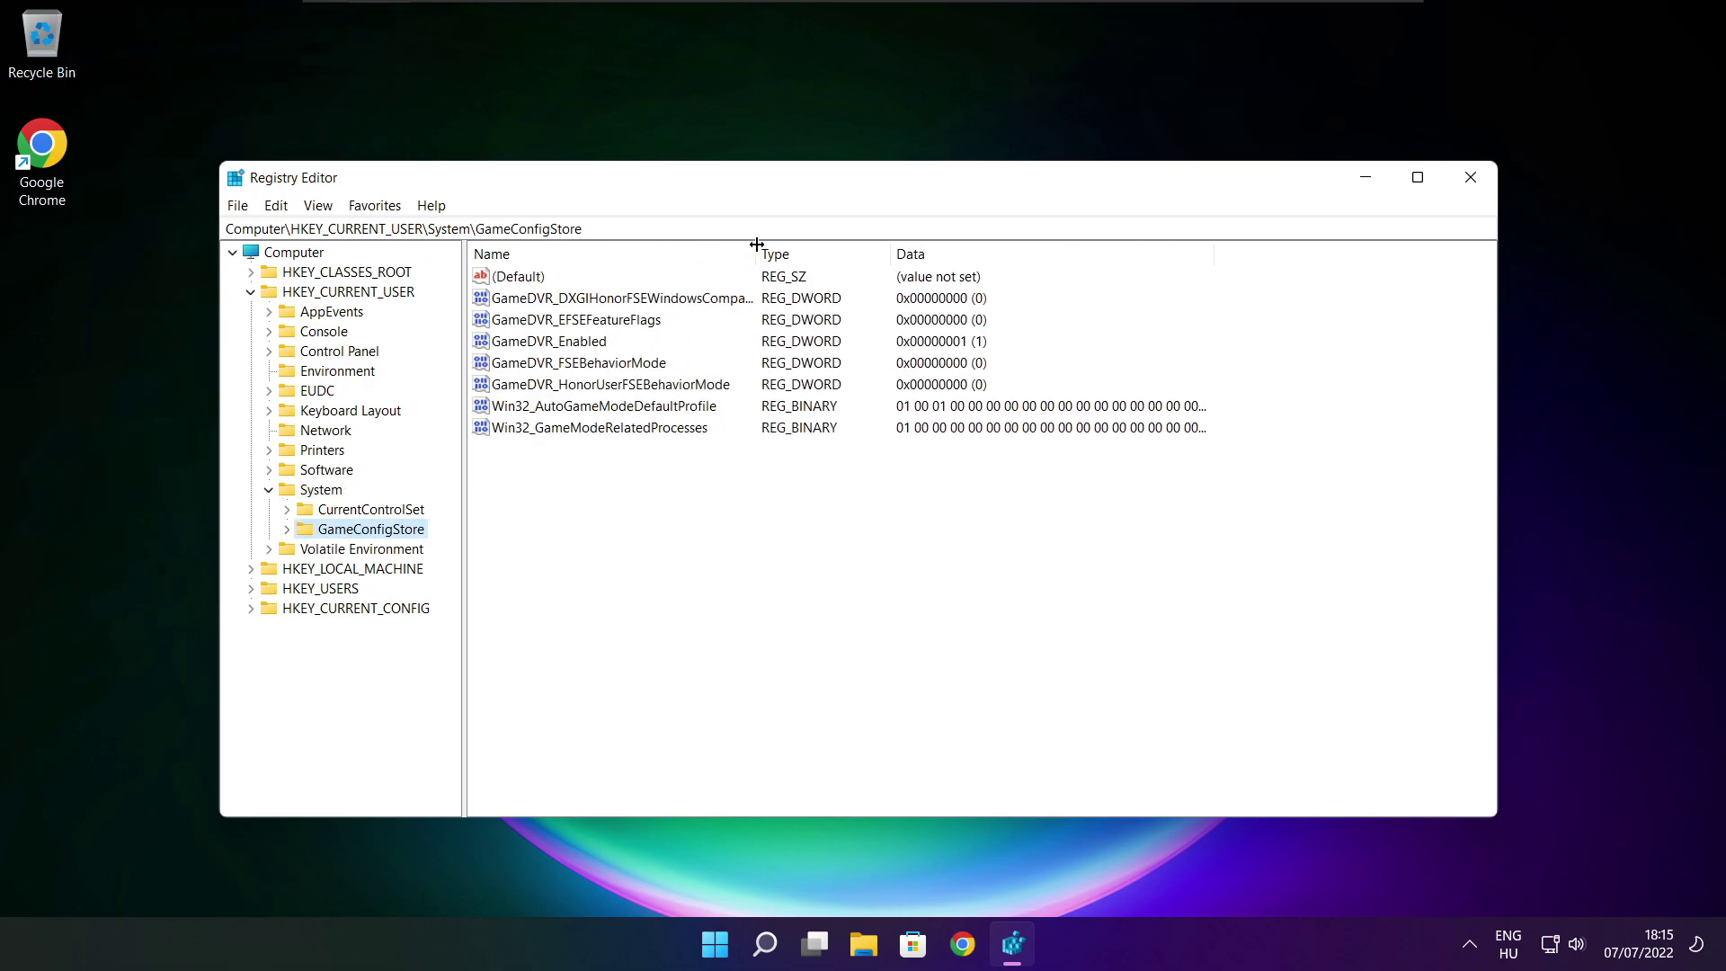
click(522, 351)
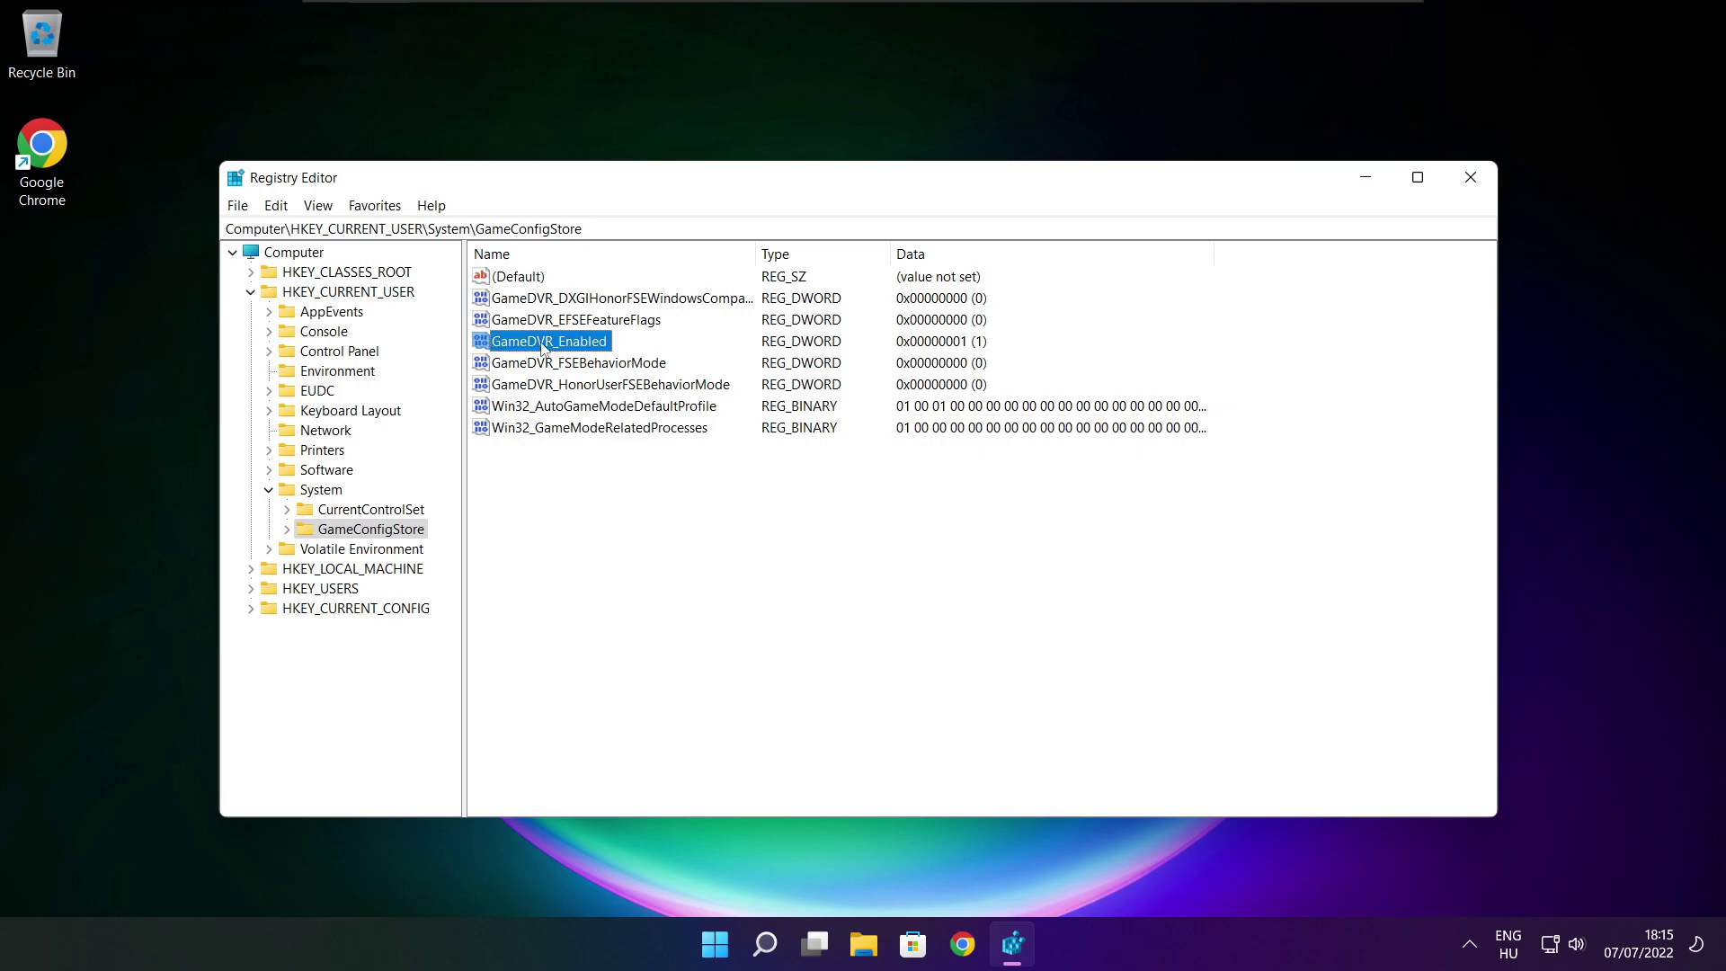
double_click(544, 345)
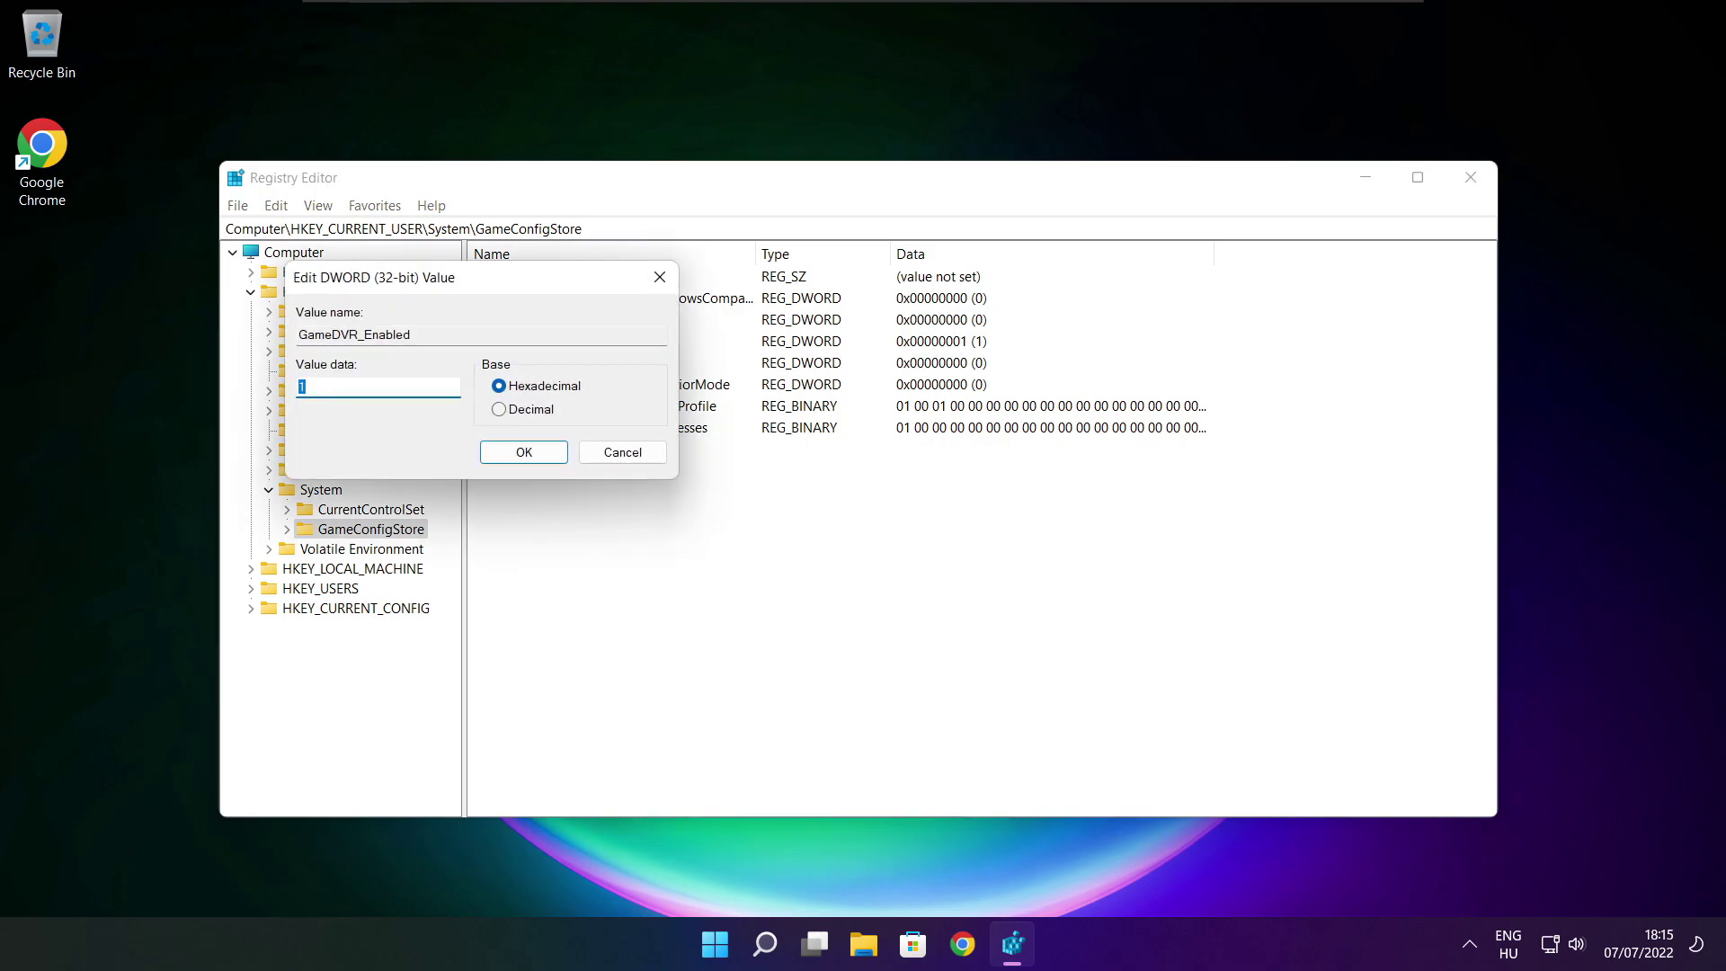
drag(508, 287, 907, 356)
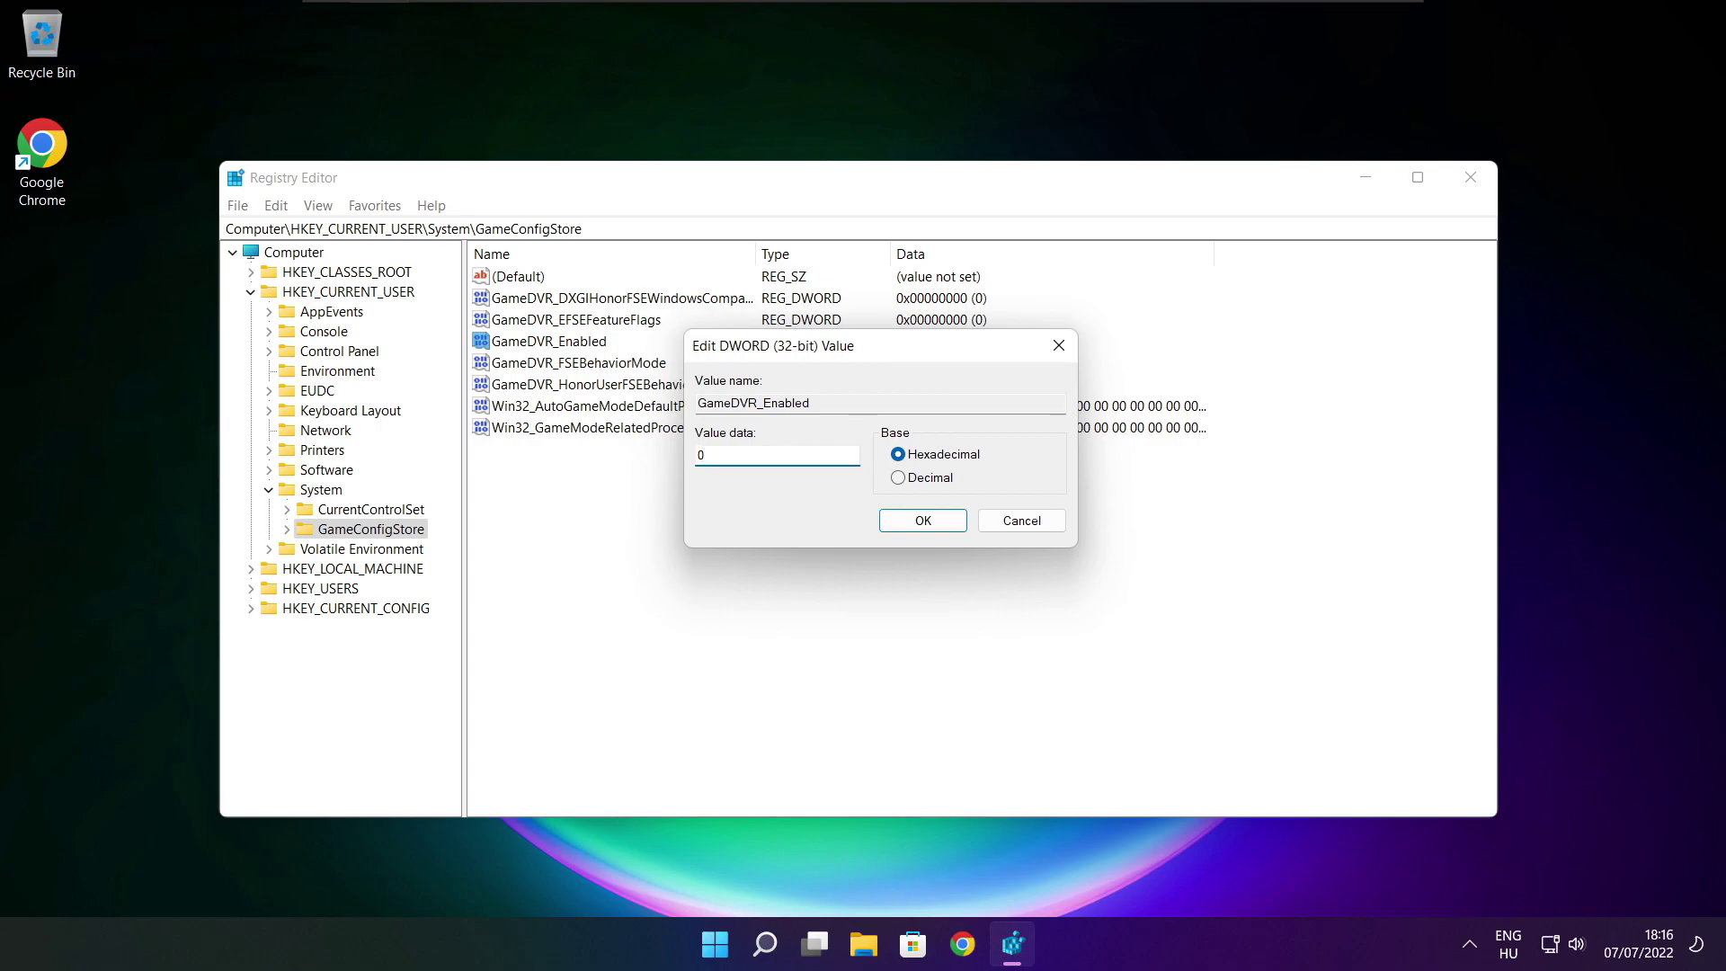
click(926, 525)
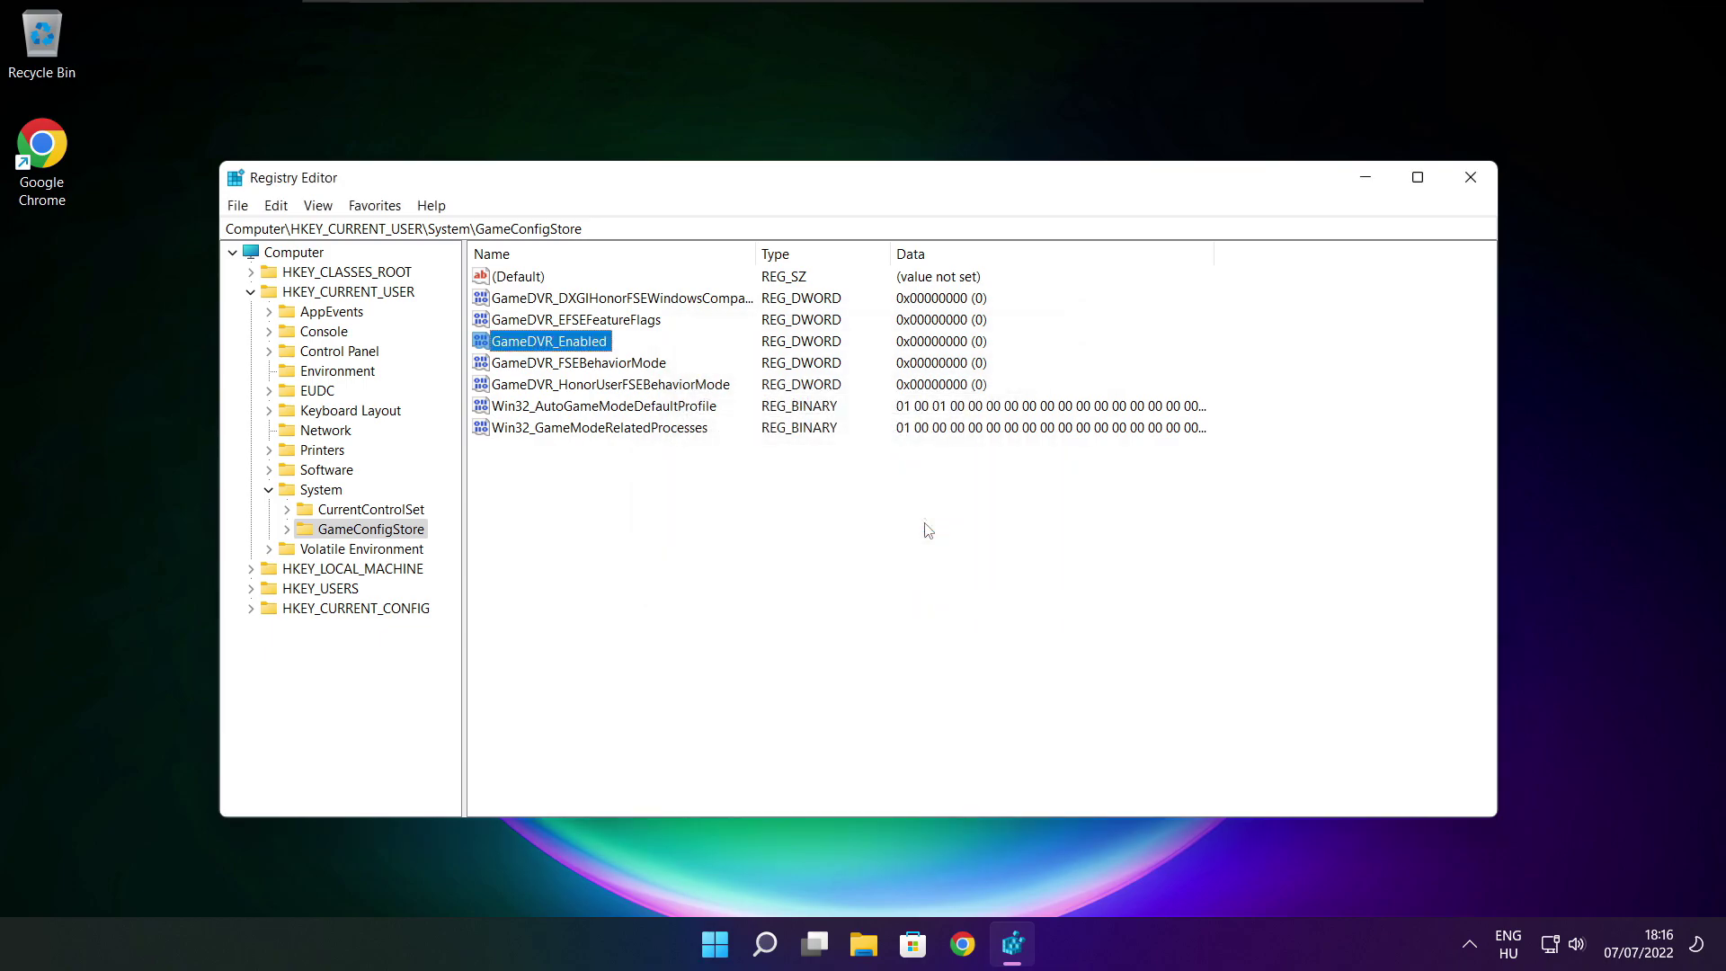
click(252, 294)
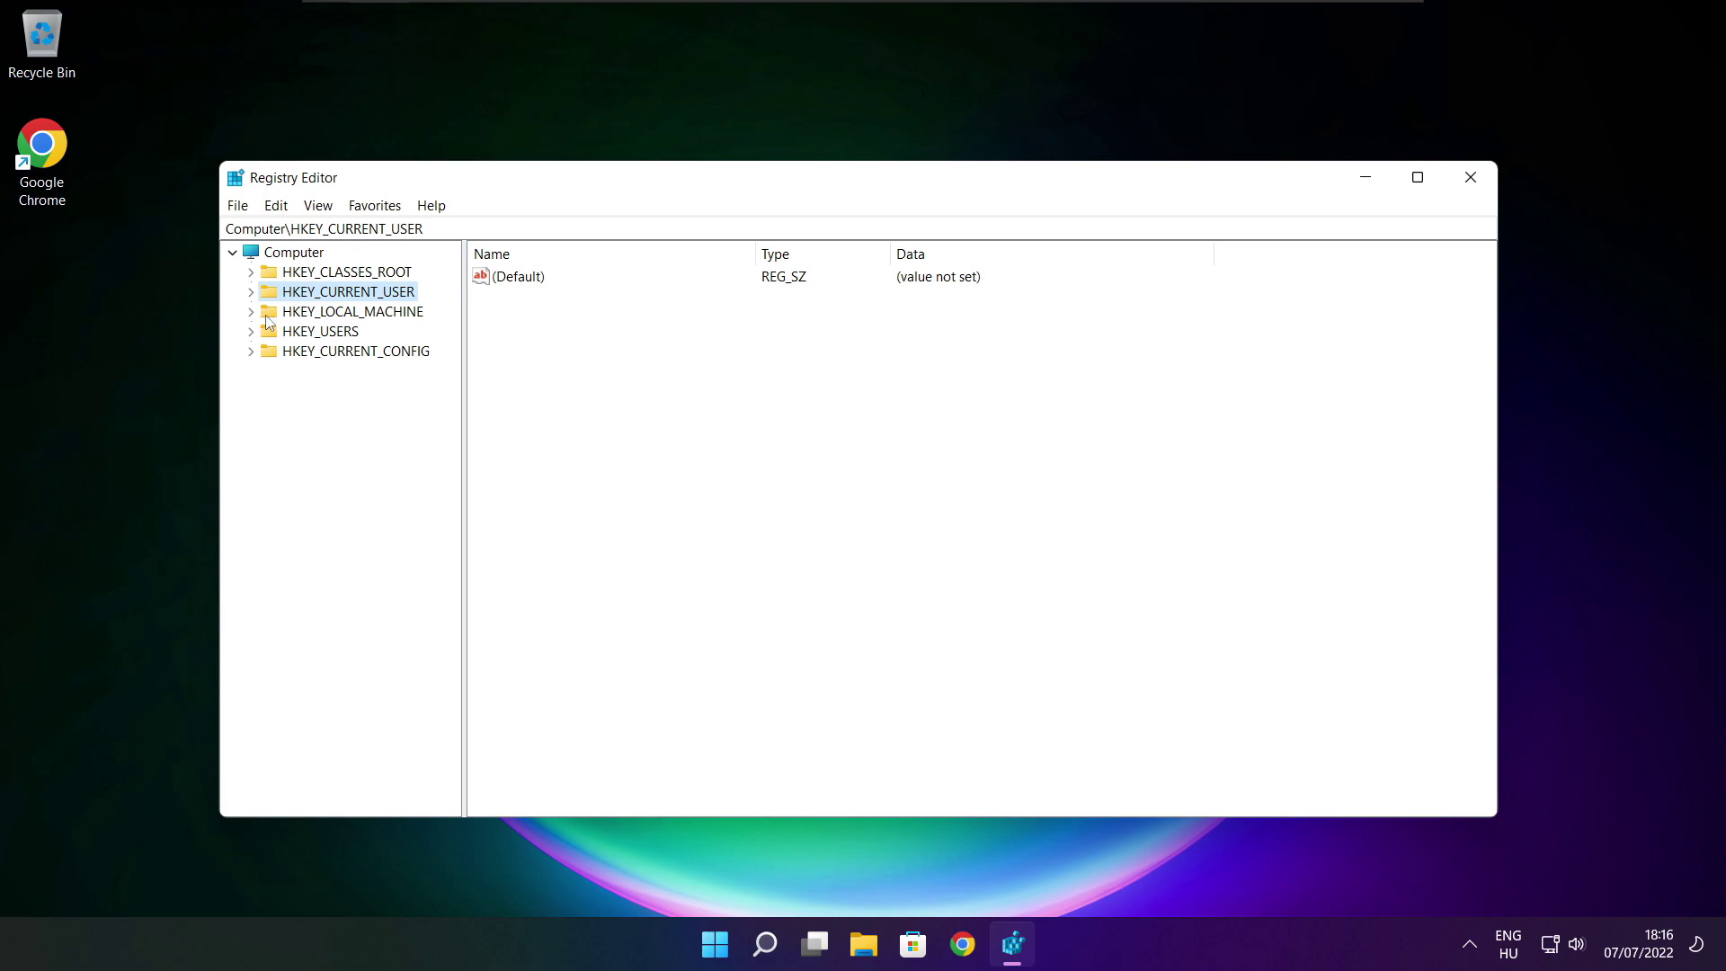
click(266, 314)
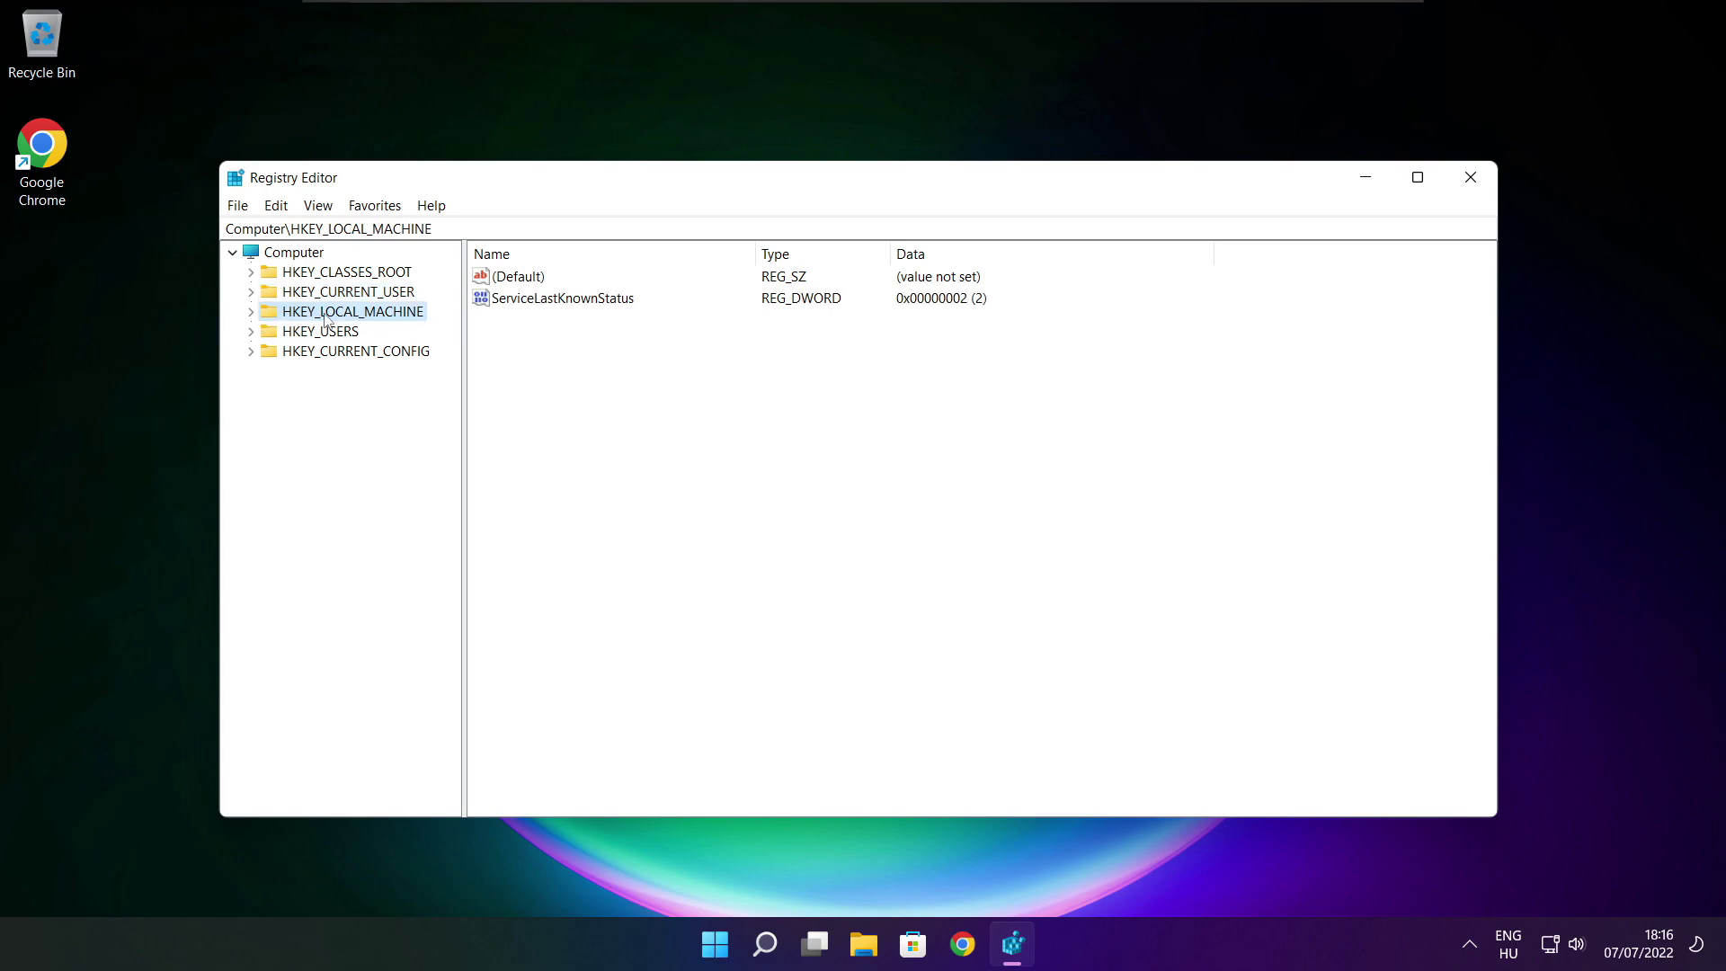
Expand HKEY_LOCAL_MACHINE\SOFTWARE\Microsoft to list its subkeys
click(252, 313)
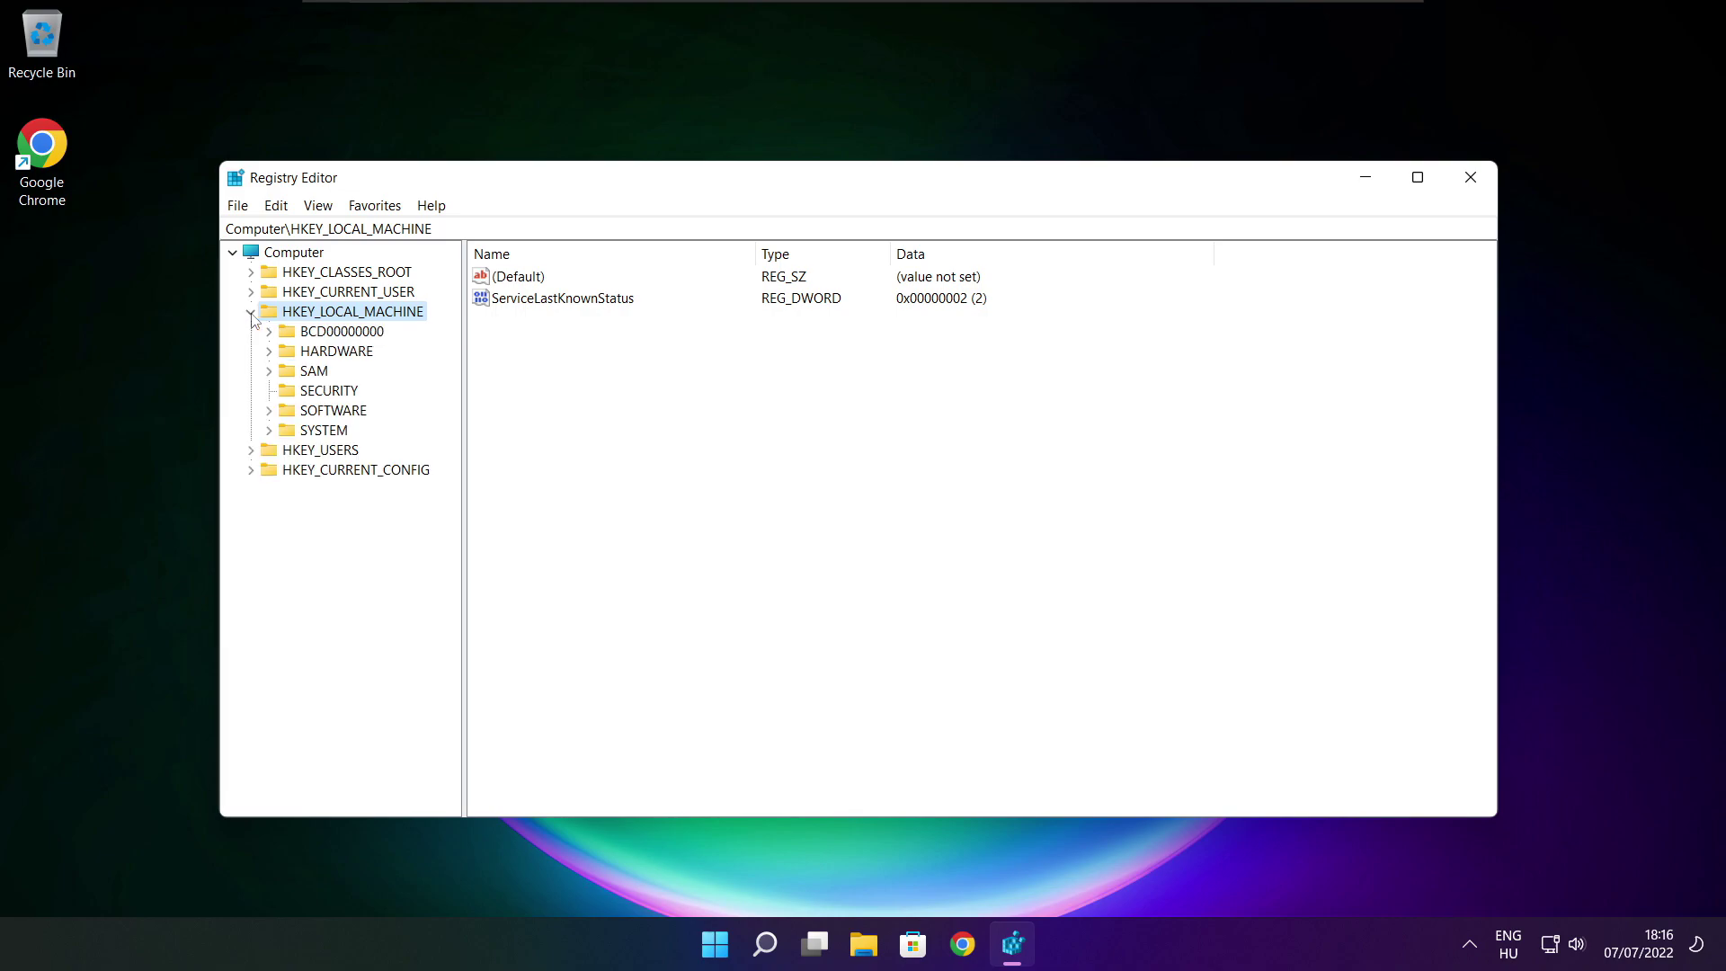
click(312, 414)
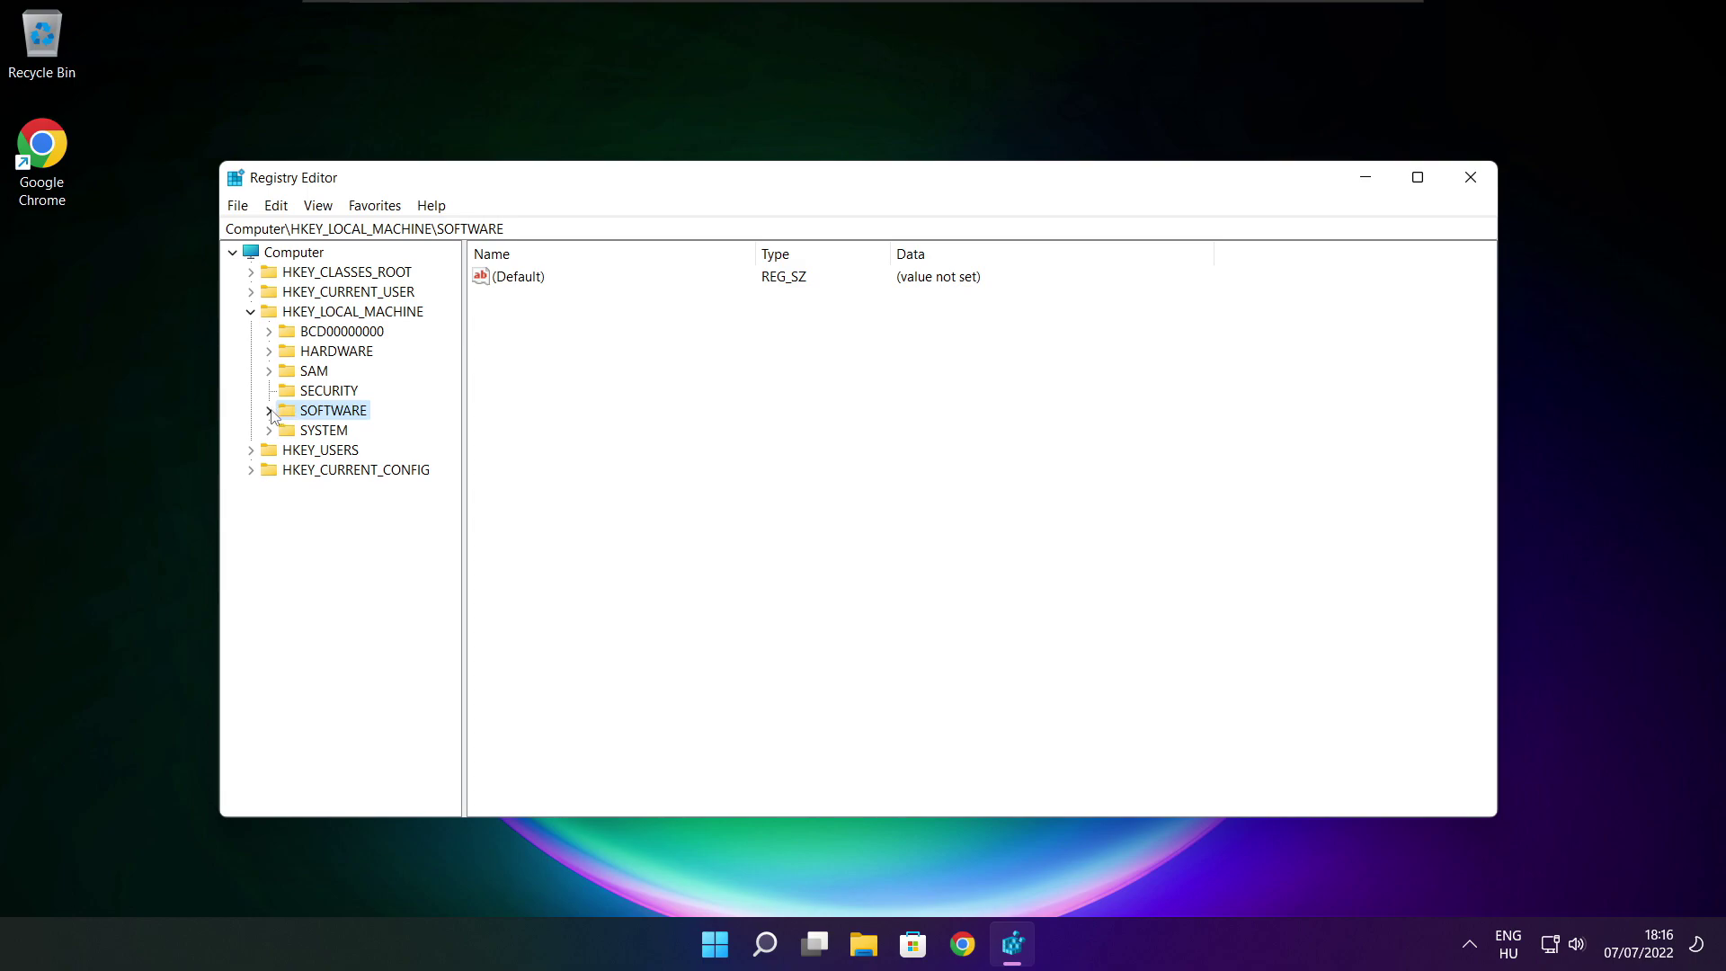
click(269, 412)
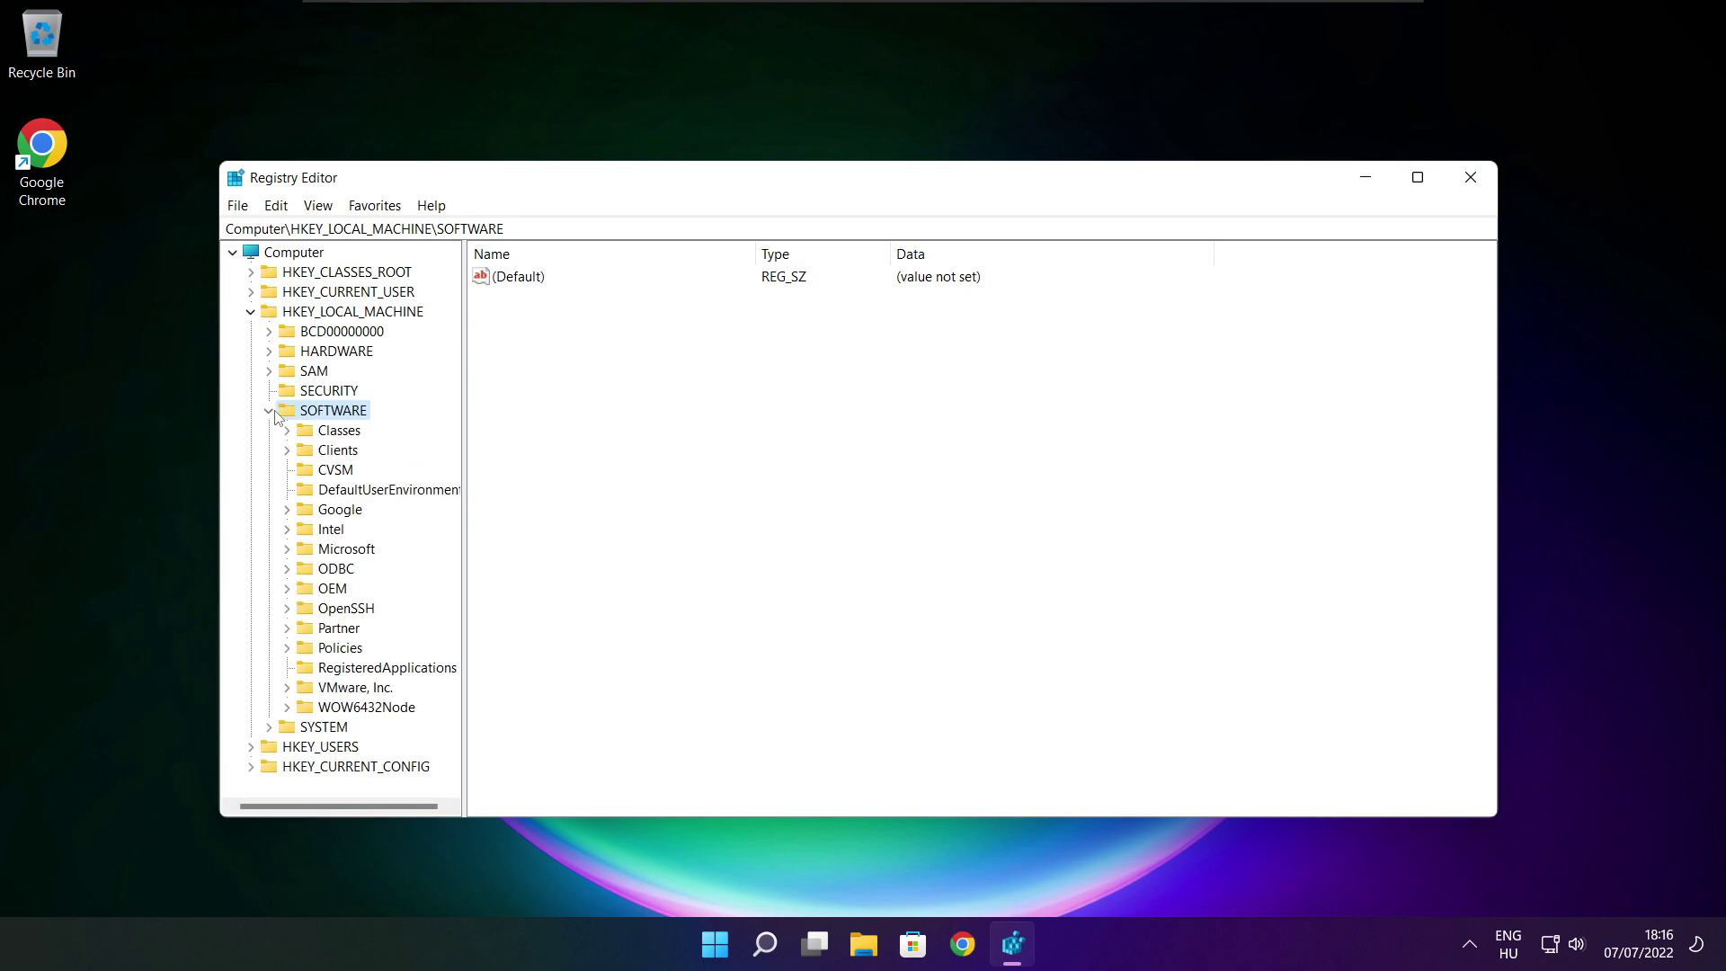
click(307, 552)
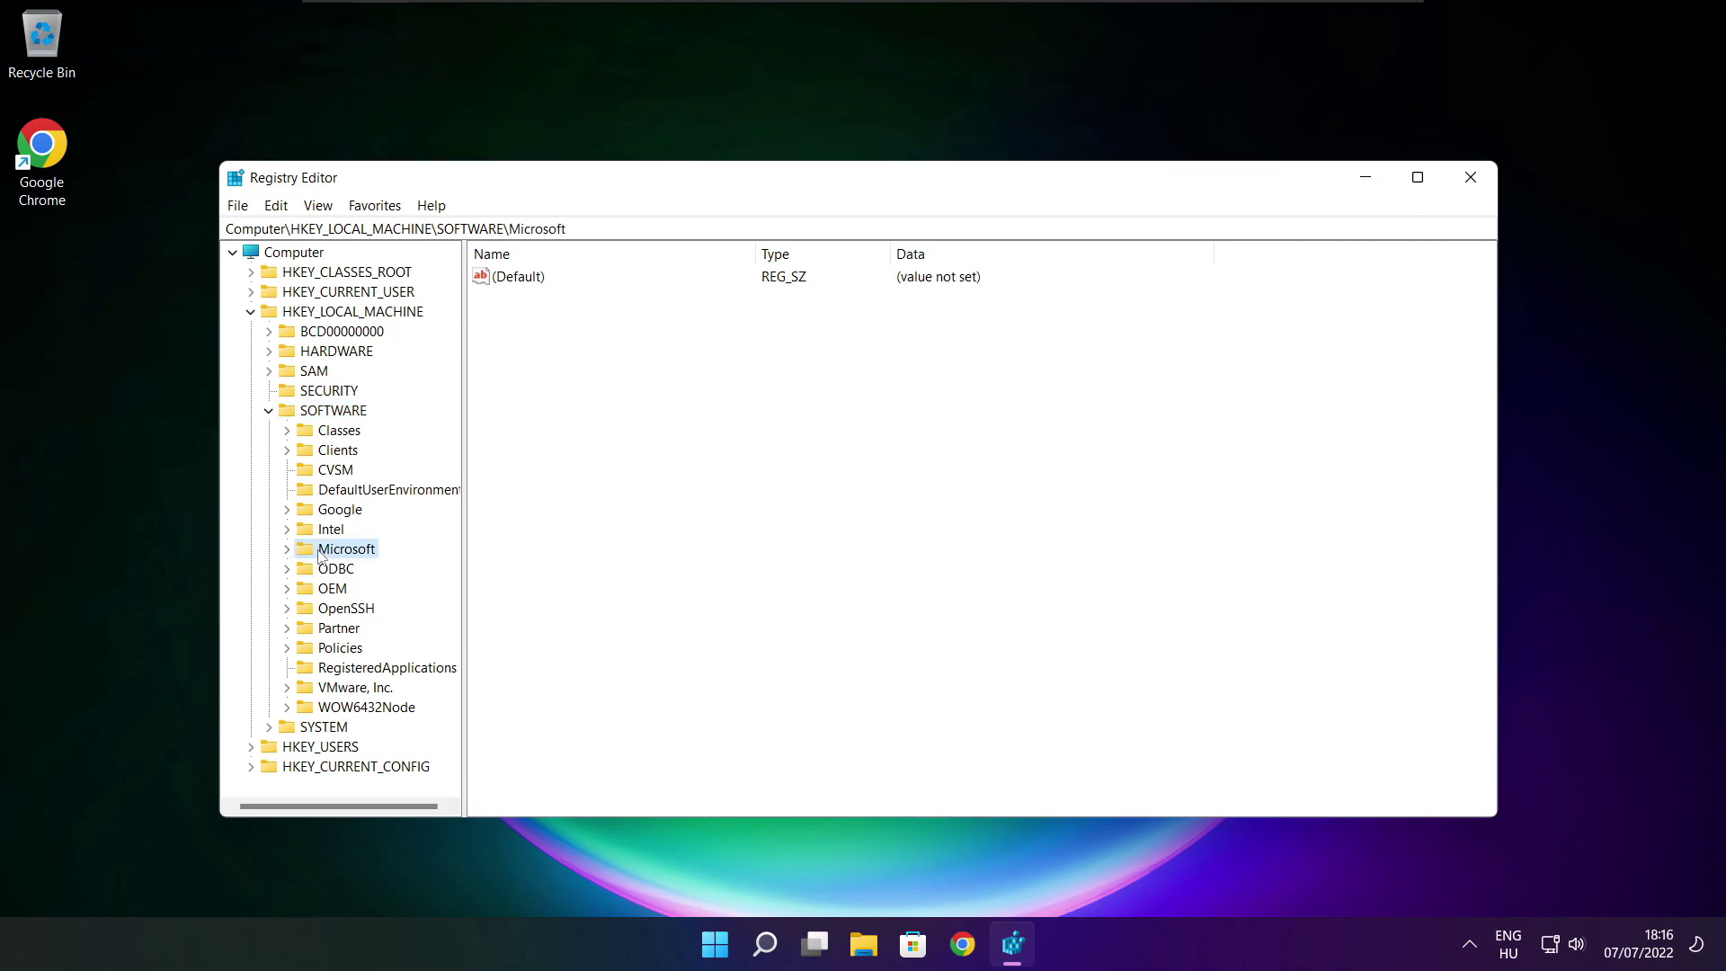
click(288, 552)
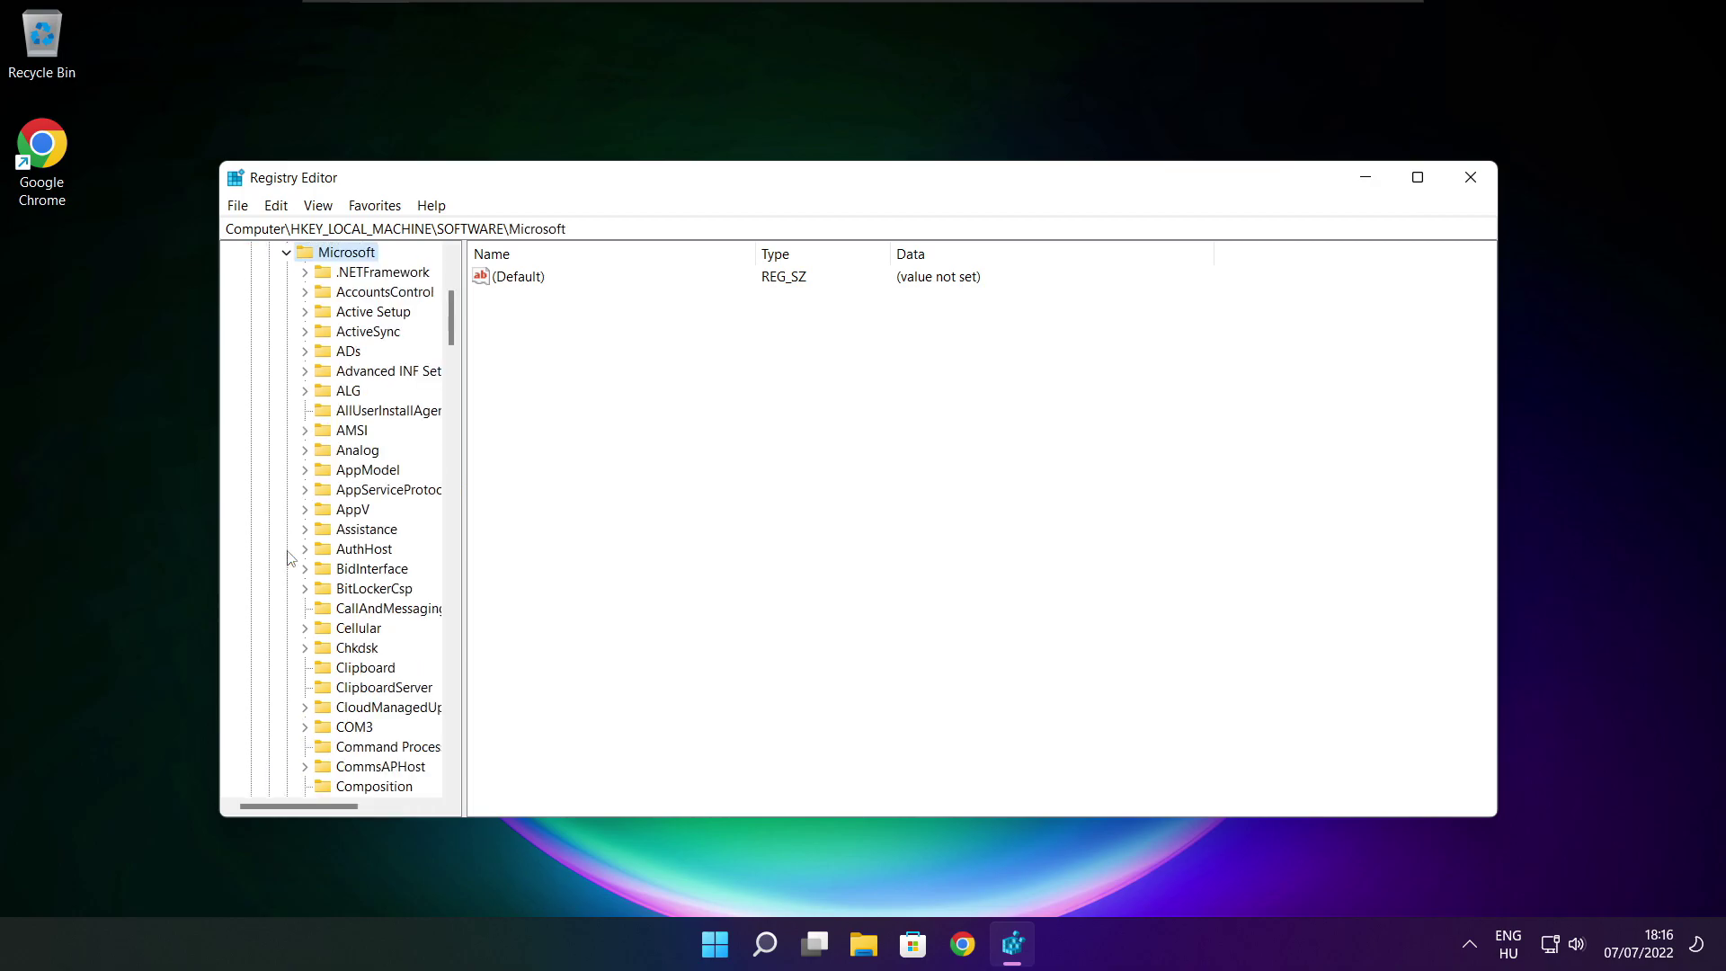
scroll(353, 538, down, 20)
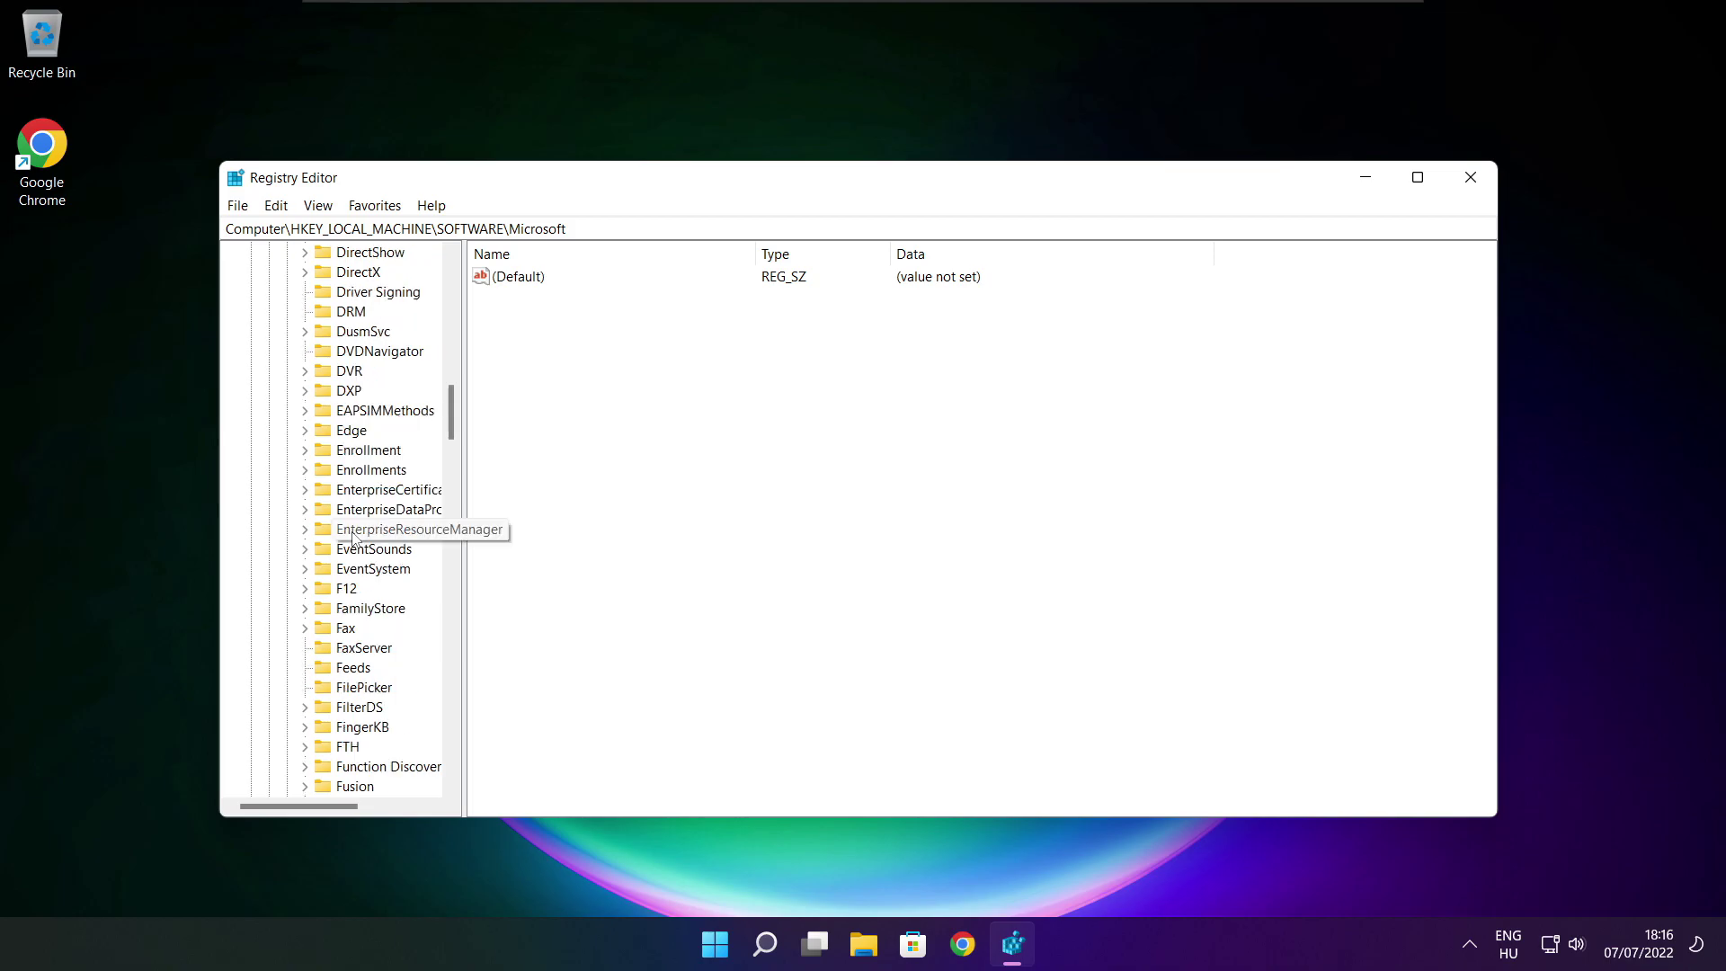
scroll(353, 537, down, 20)
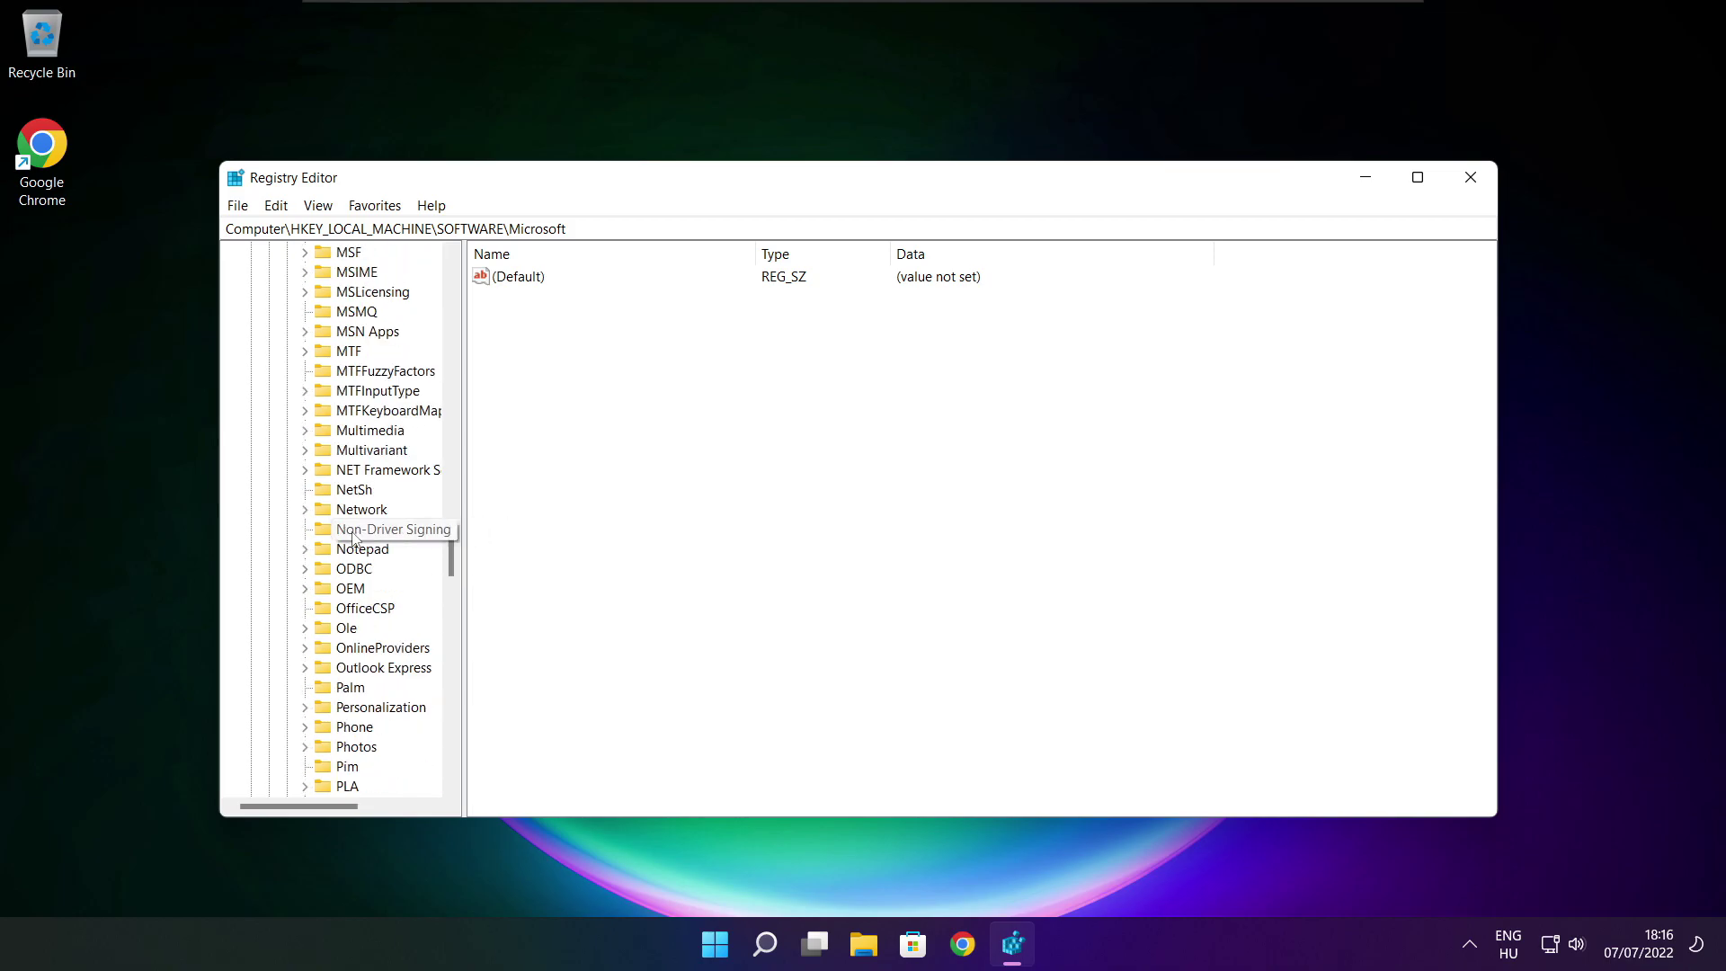
scroll(353, 538, down, 1)
scroll(353, 537, up, 1)
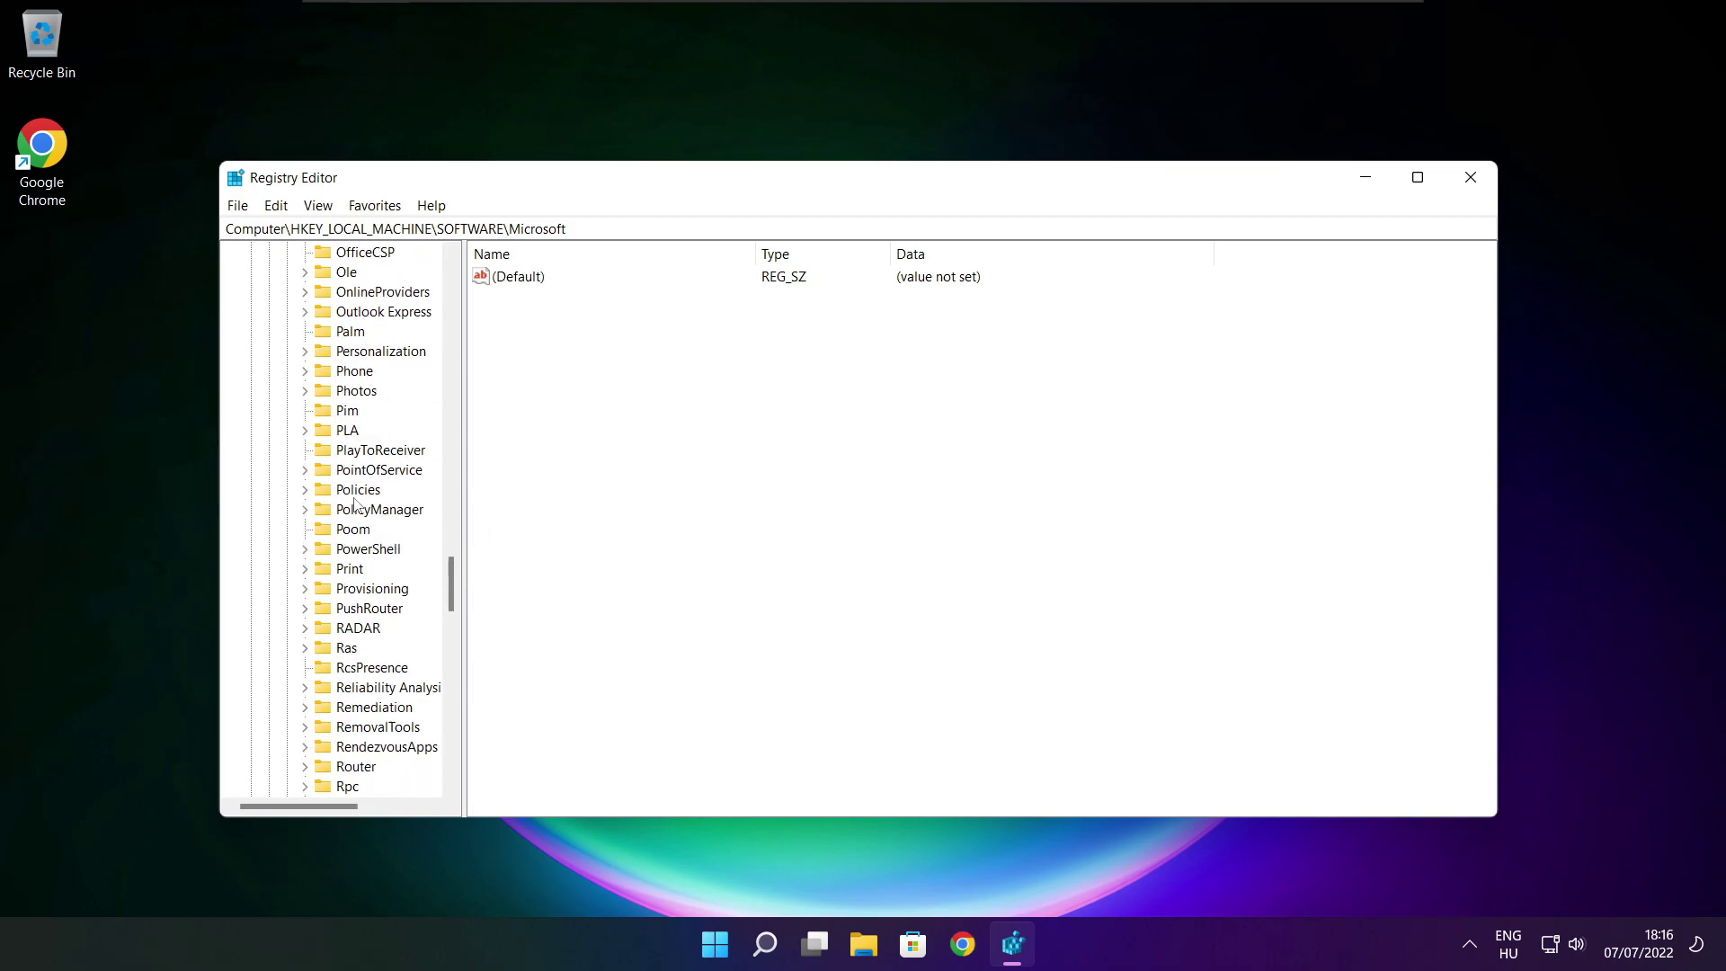
Expand PolicyManager\default, widen the key tree, and select ApplicationManagement
click(352, 513)
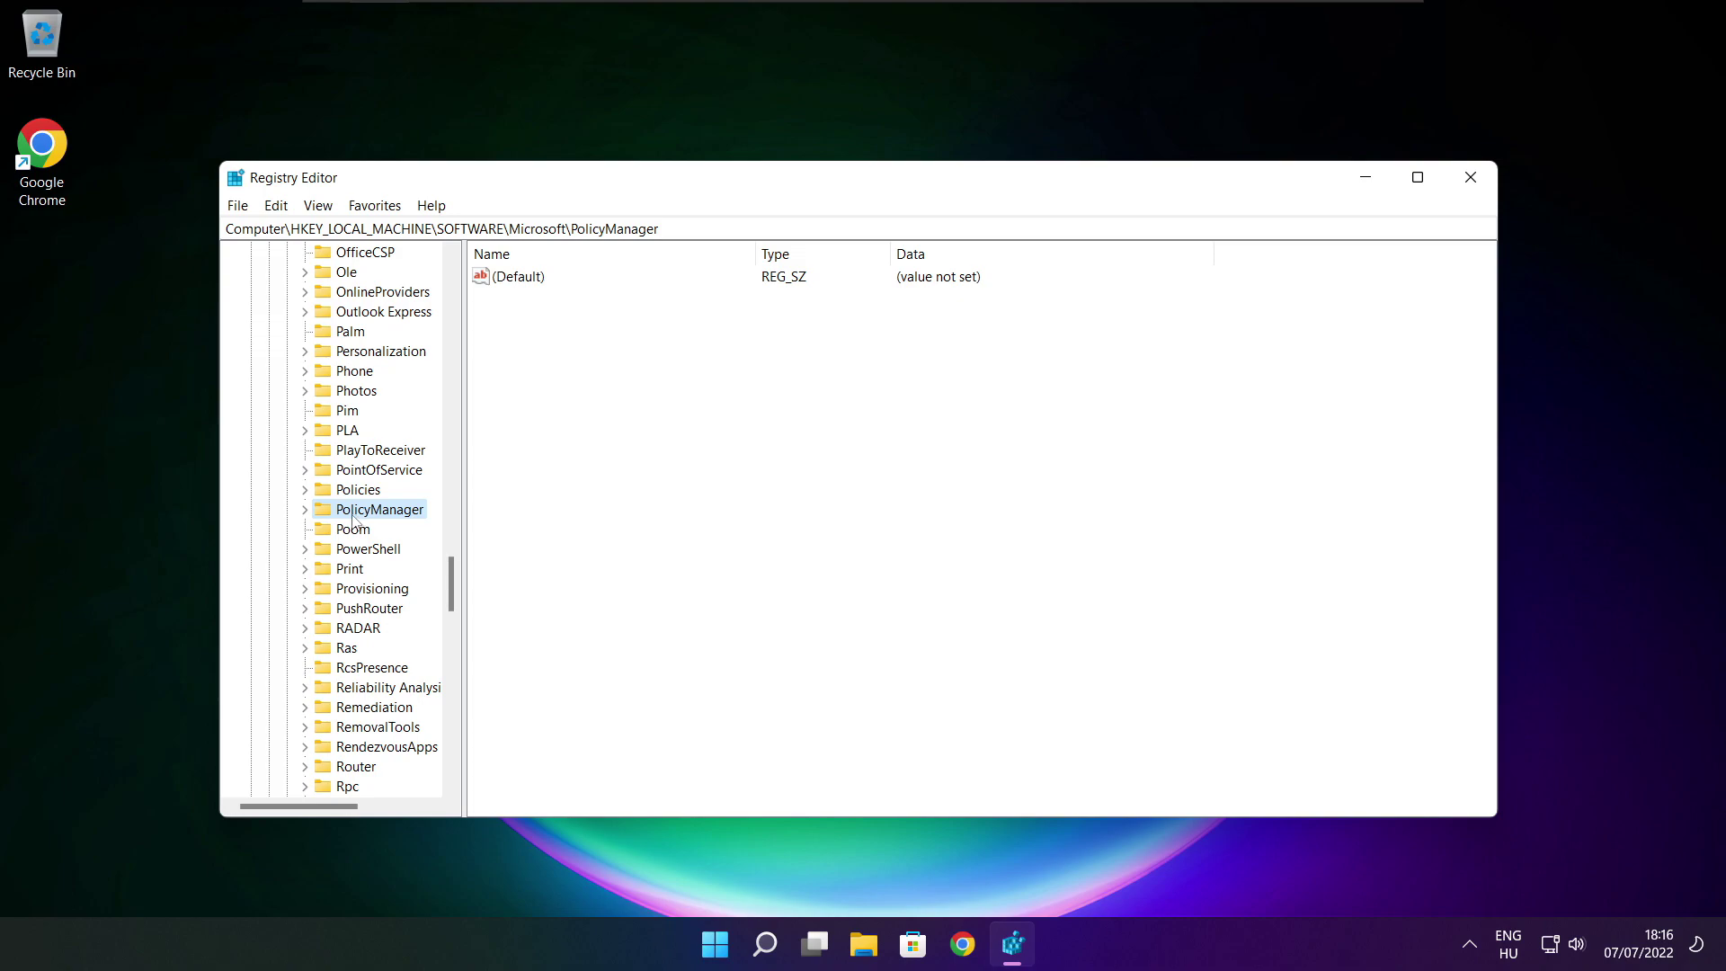
click(305, 510)
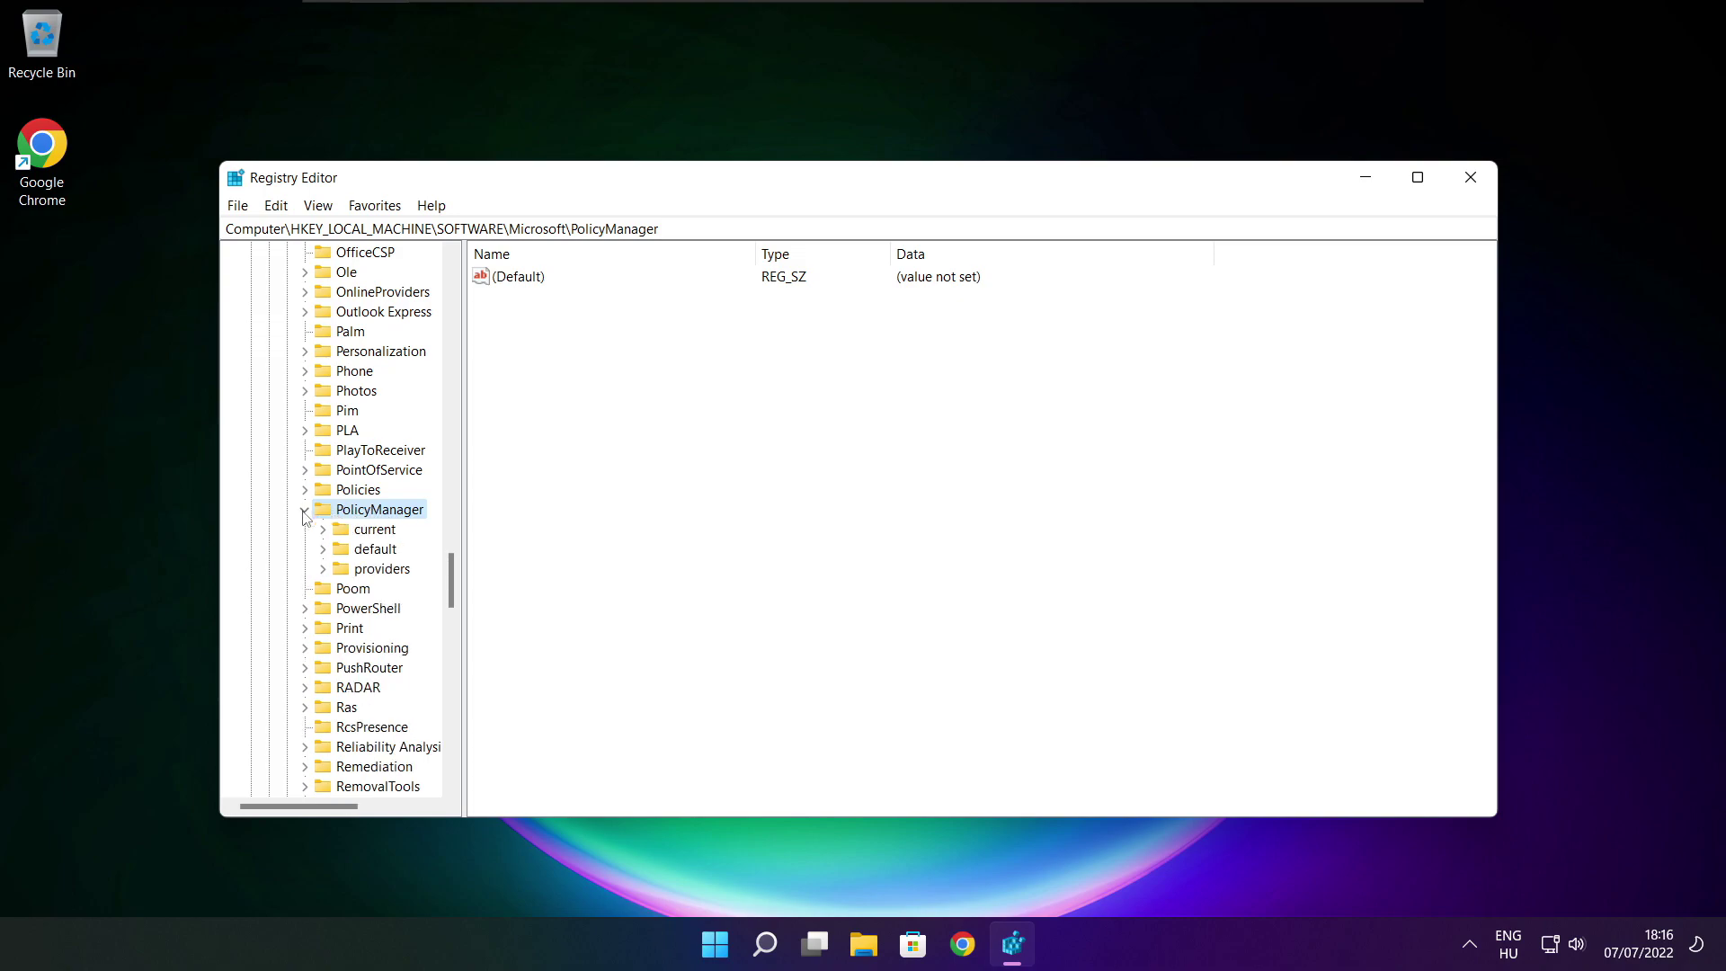
click(374, 552)
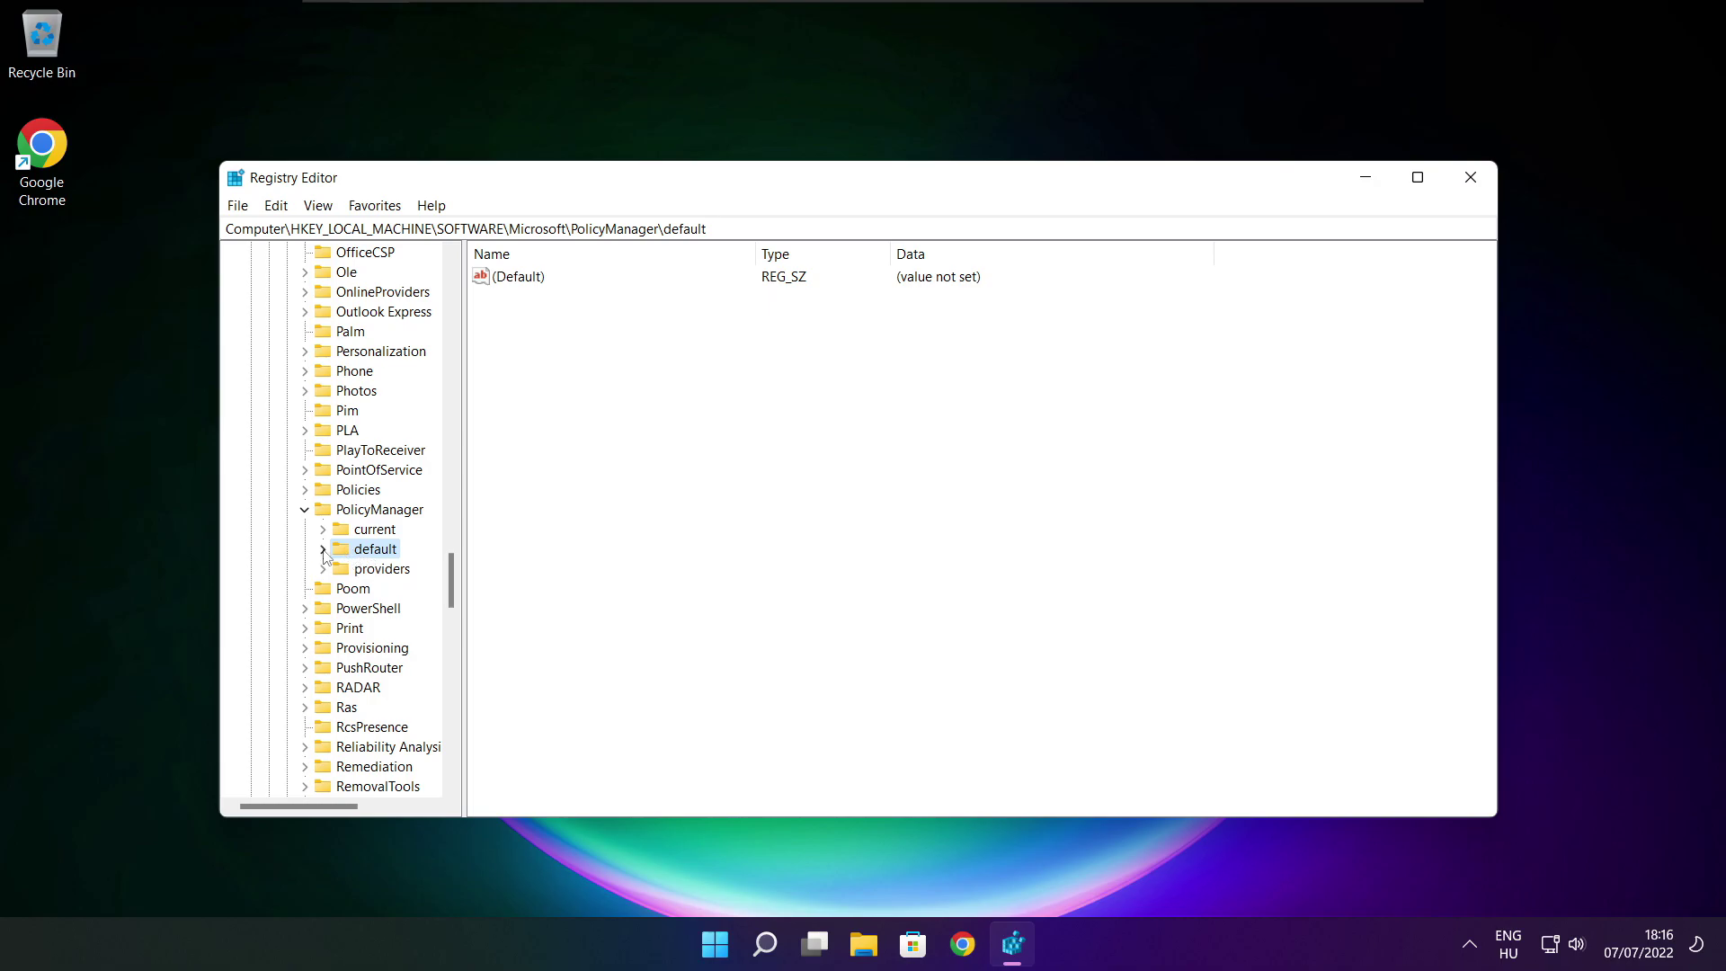
click(323, 549)
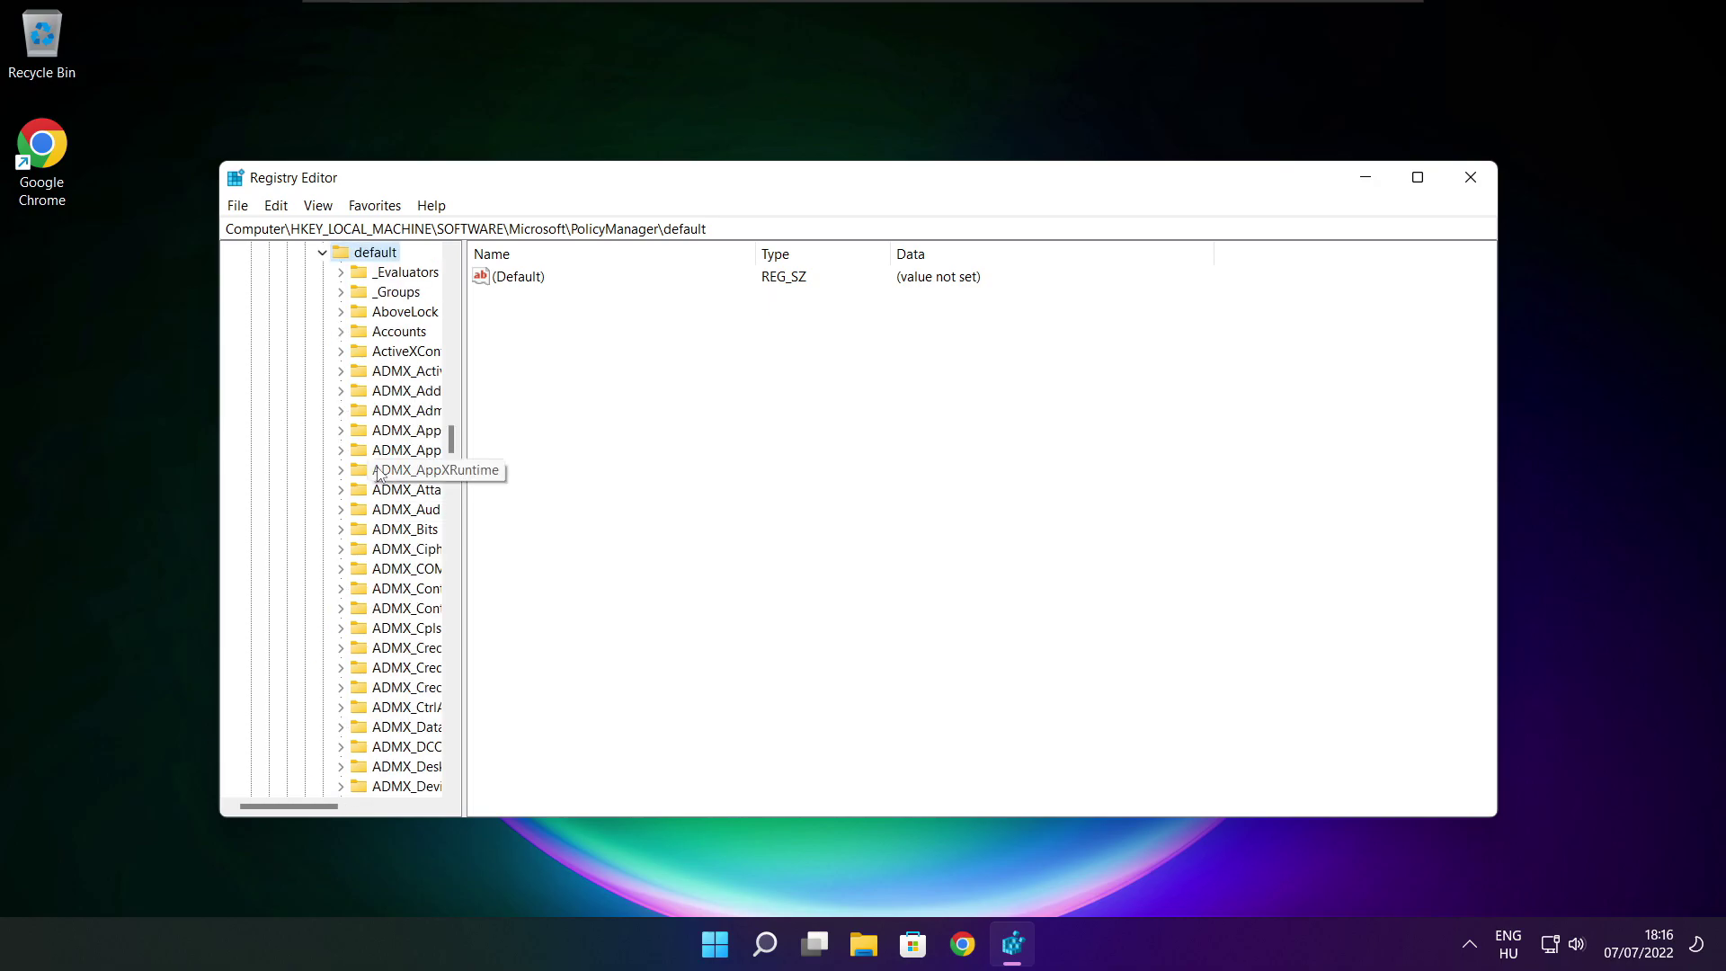
scroll(400, 396, down, 7)
scroll(400, 396, down, 20)
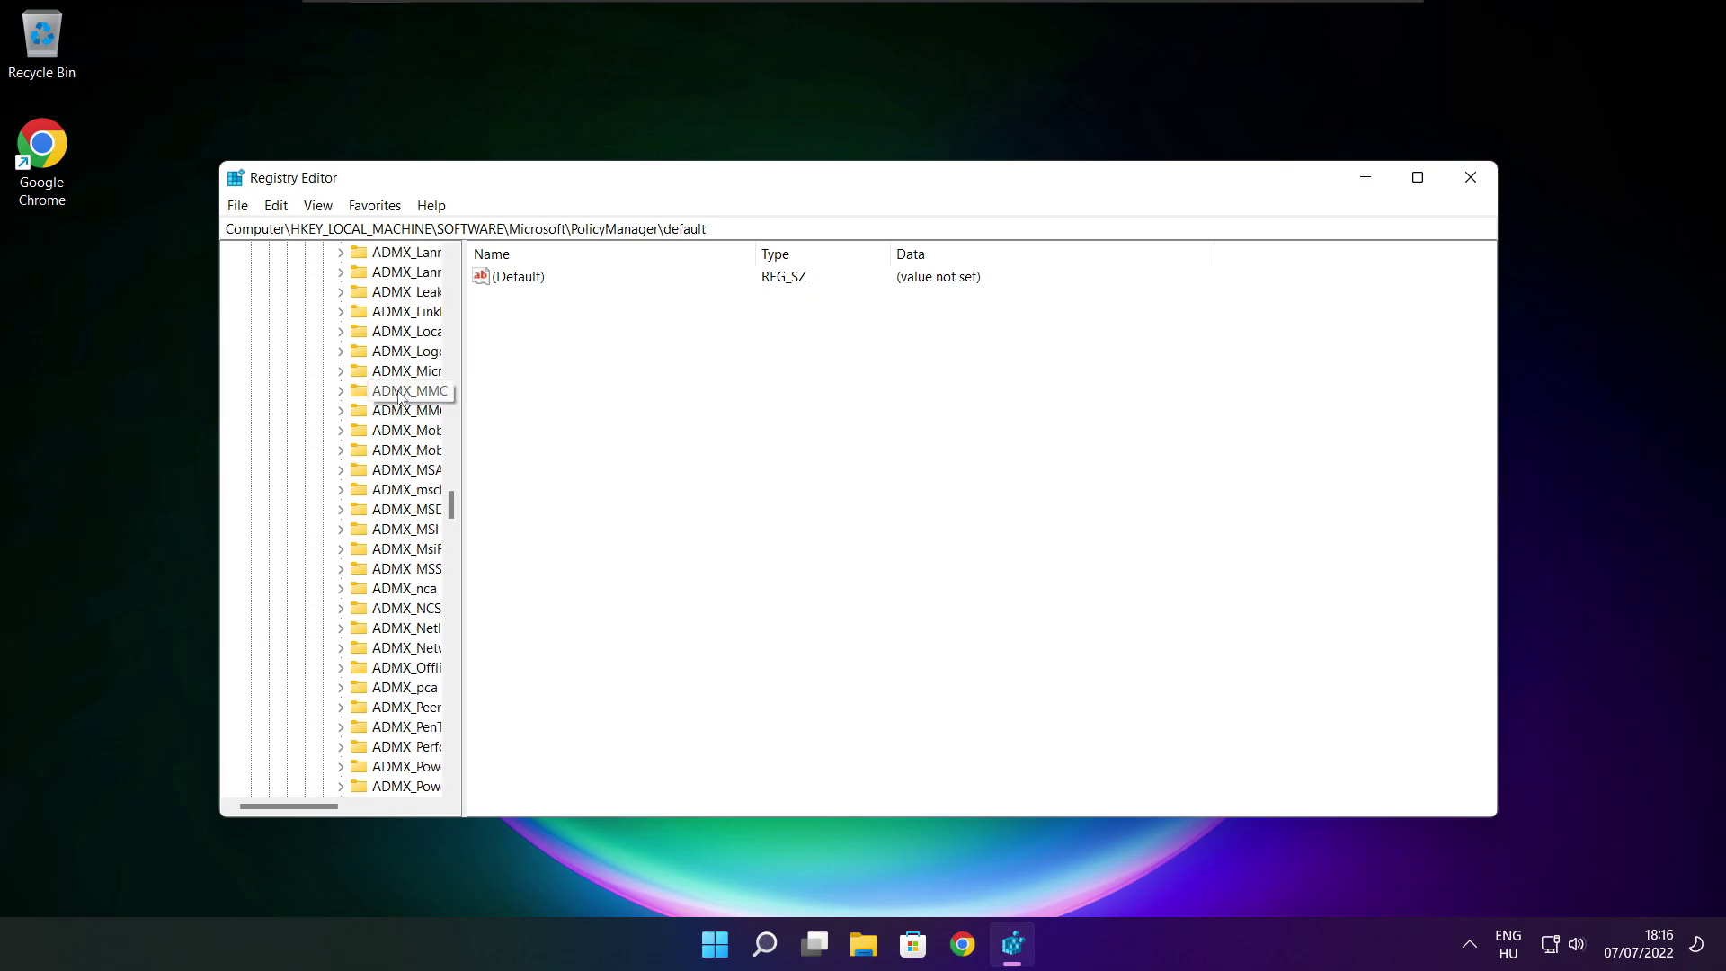
scroll(400, 396, down, 3)
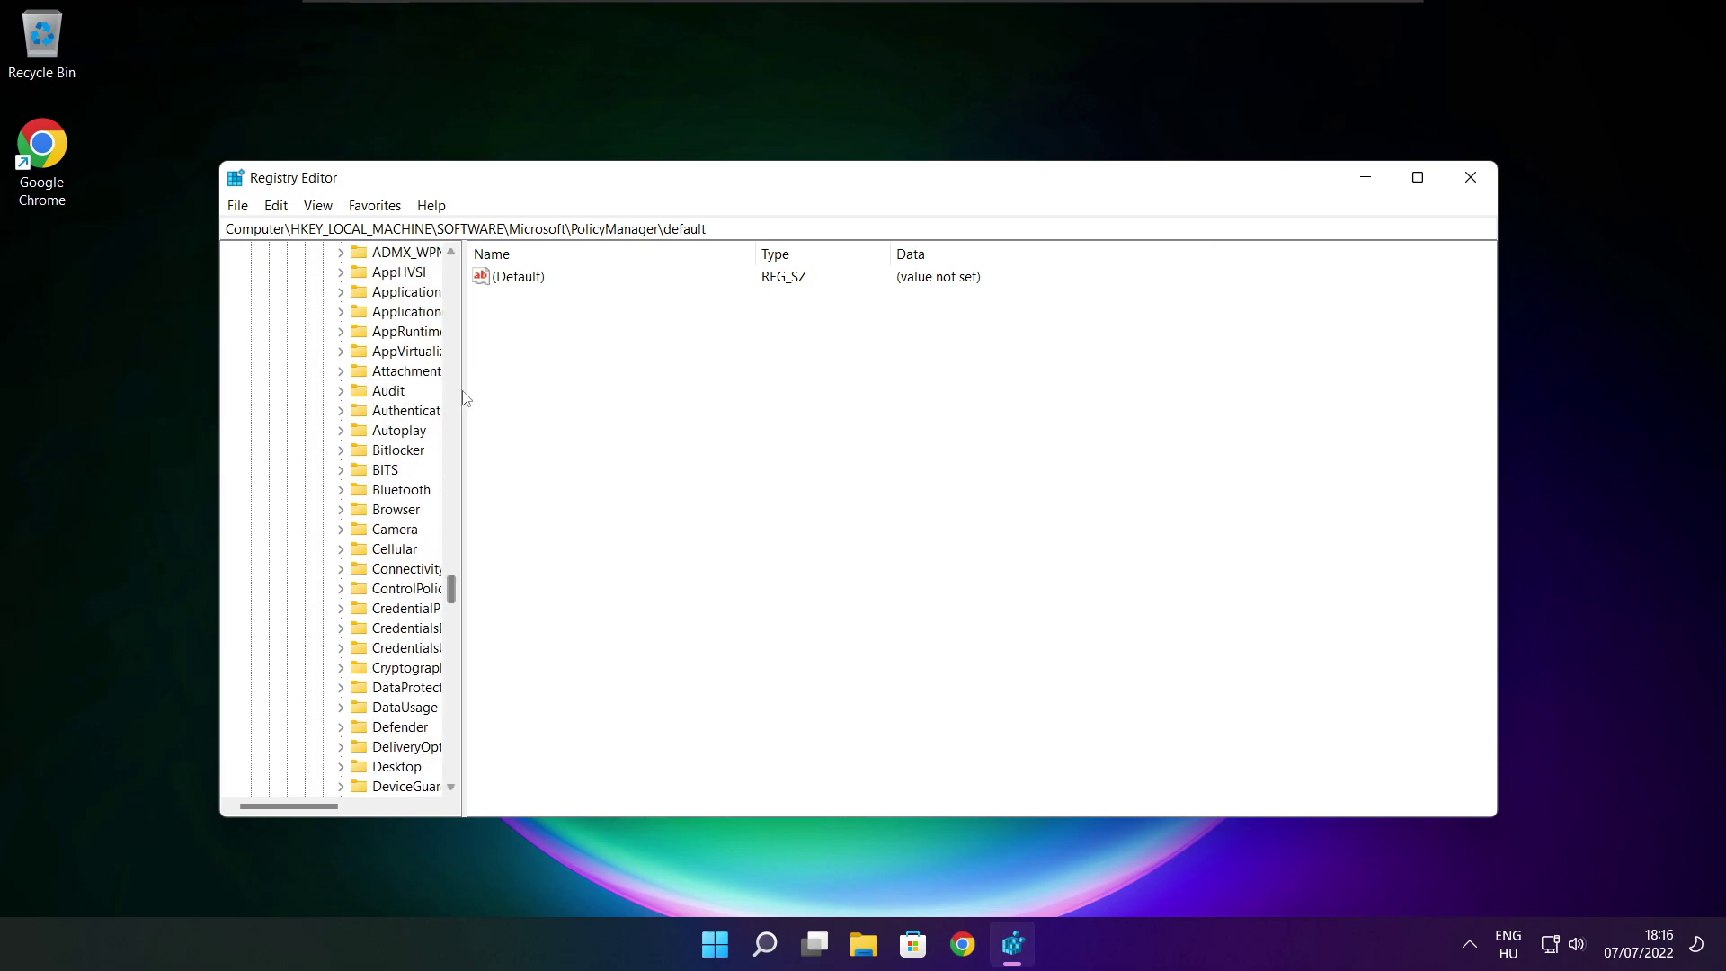
drag(464, 393, 572, 393)
scroll(507, 397, up, 1)
click(400, 372)
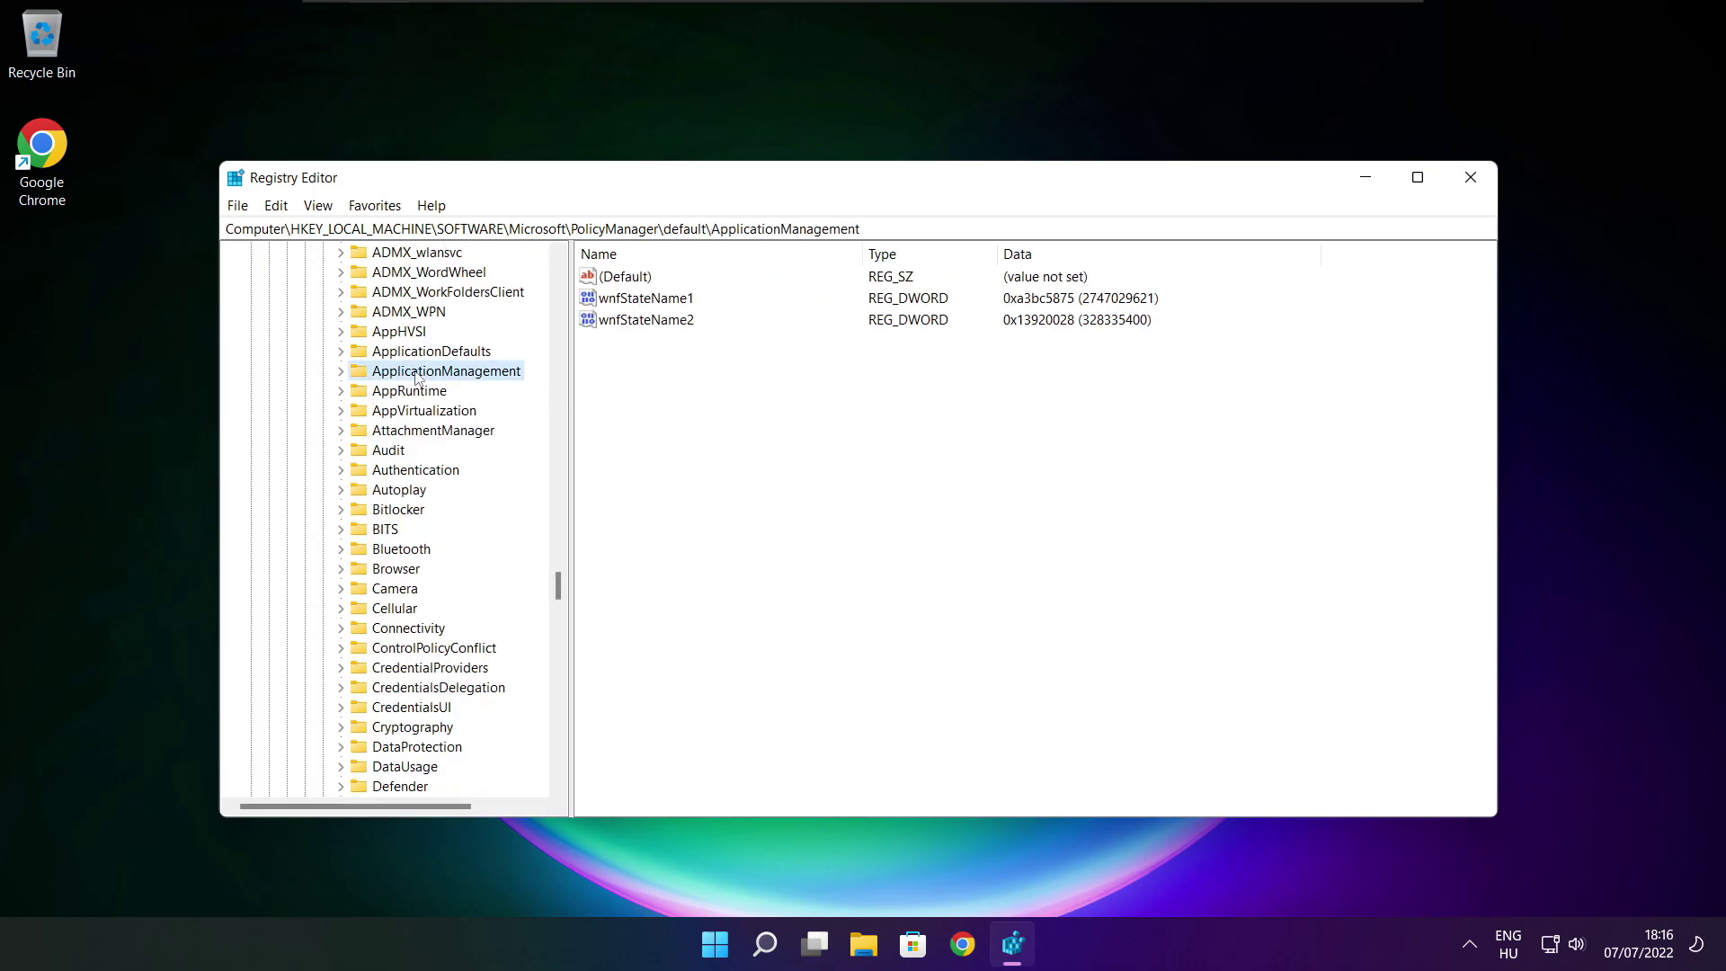
Expand ApplicationManagement and select the AllowGameDVR policy key
click(340, 372)
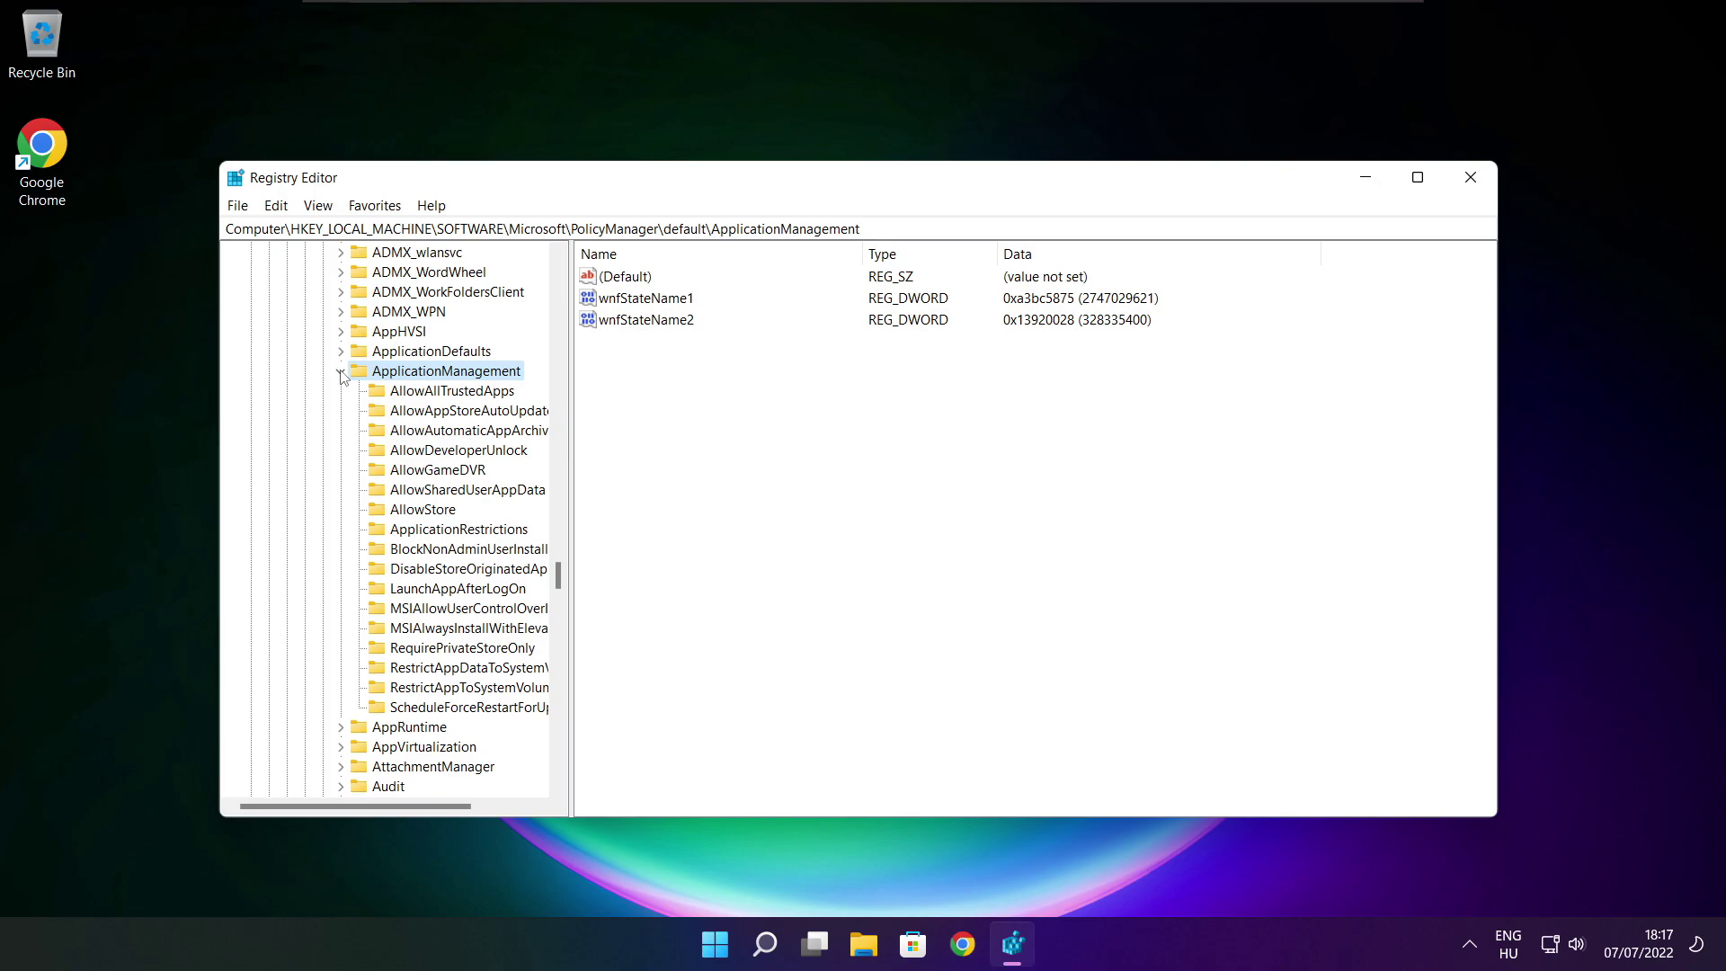
drag(571, 452, 590, 452)
click(440, 470)
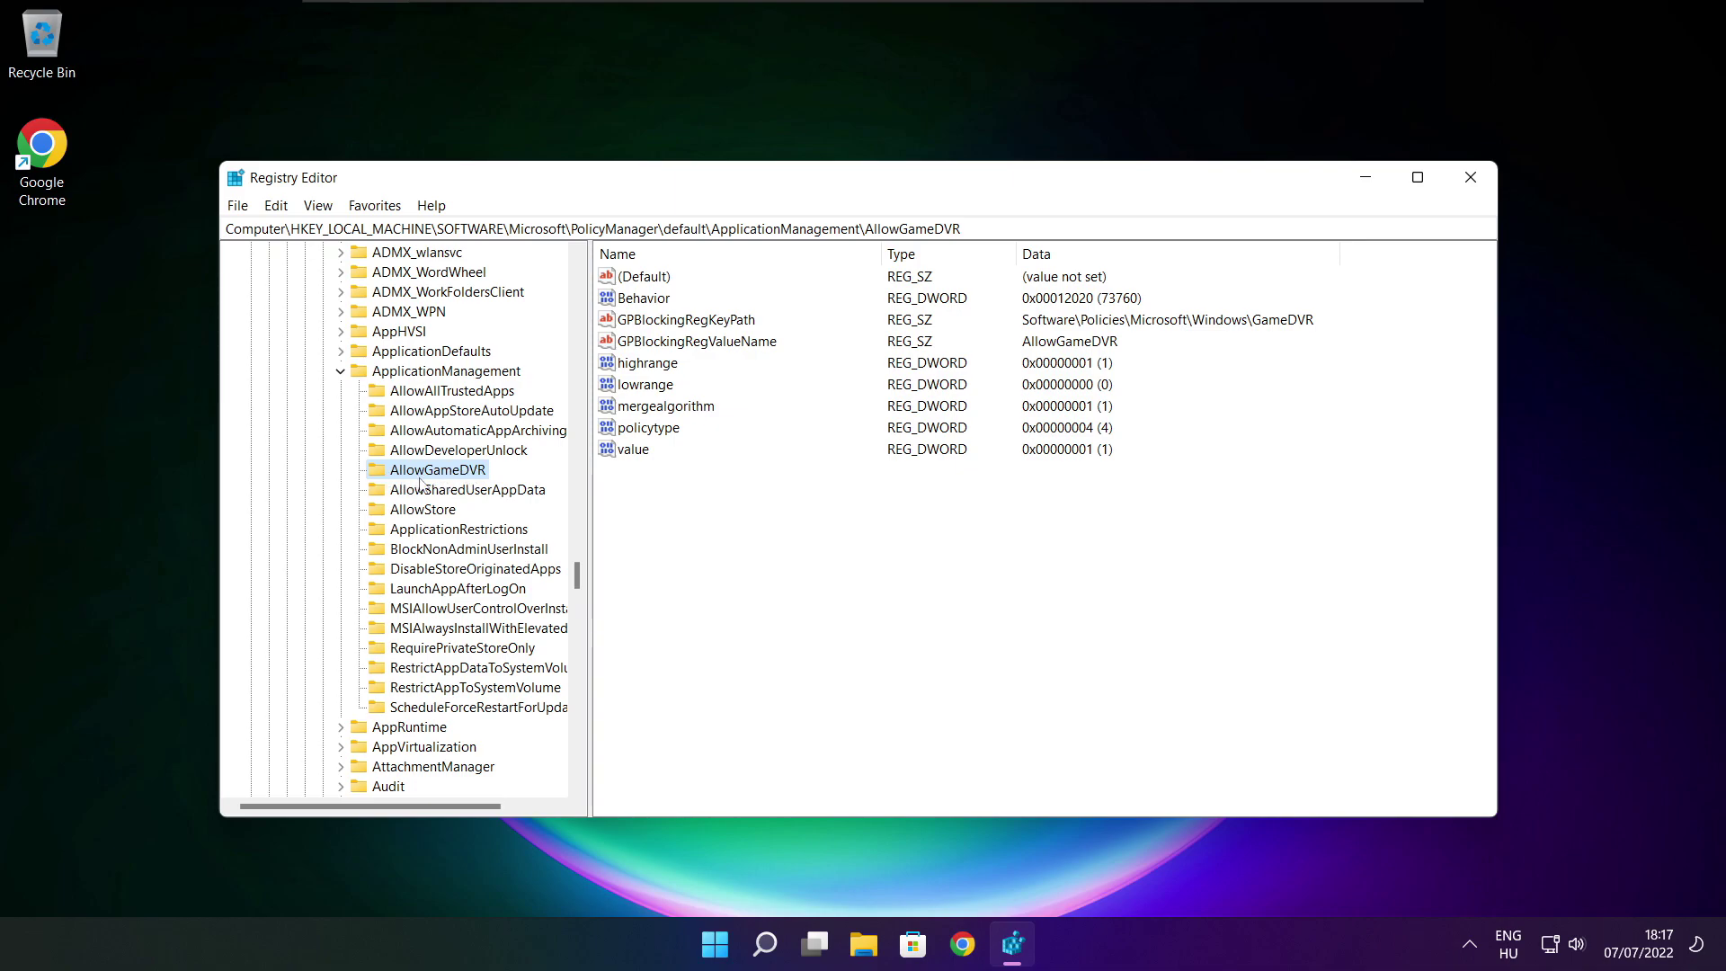
Change AllowGameDVR's 'value' entry to 0 and close Registry Editor
click(634, 449)
double_click(634, 450)
drag(483, 289, 876, 358)
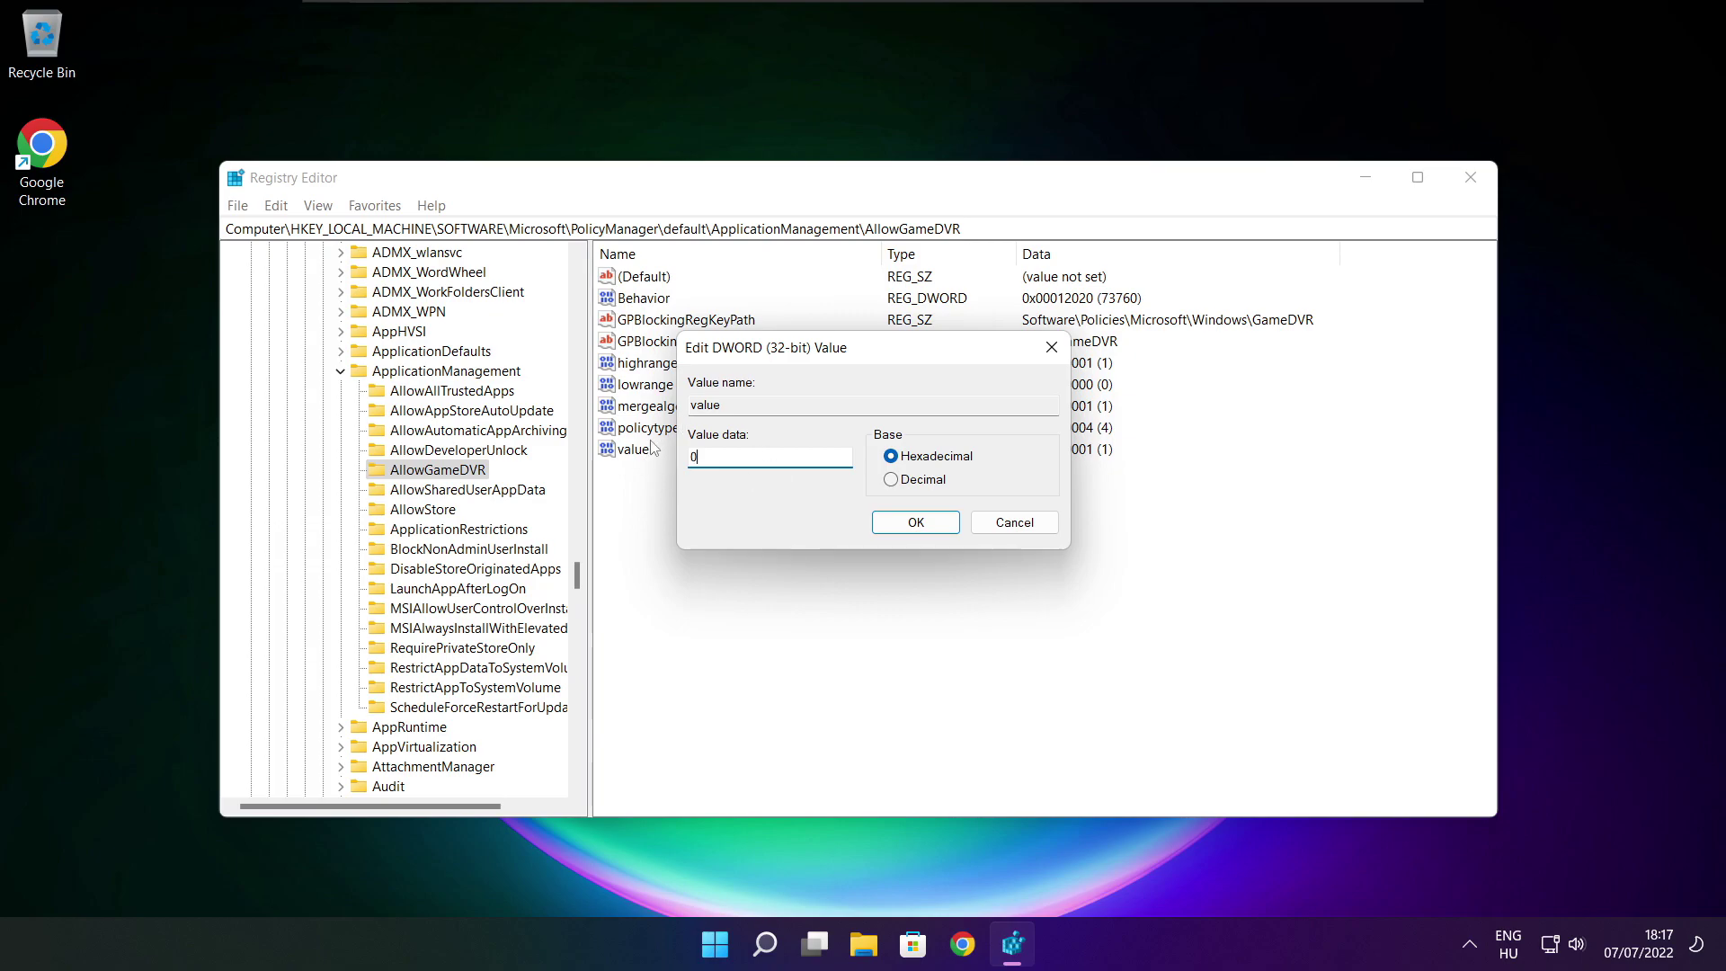
click(915, 530)
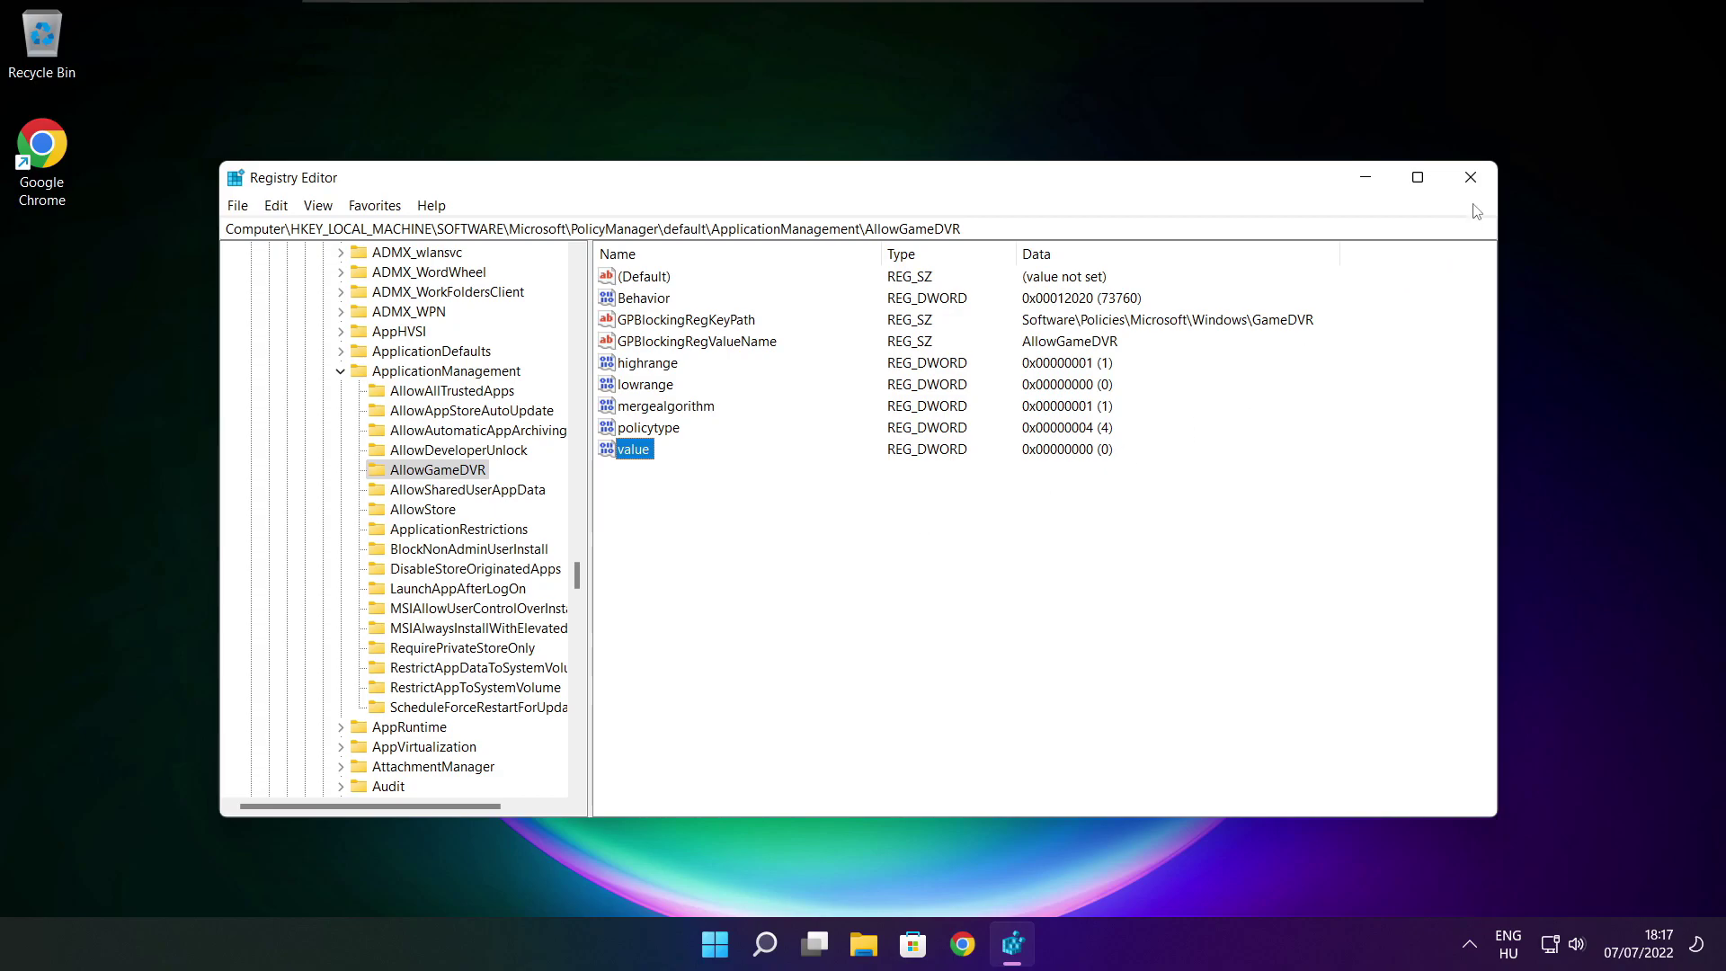
click(1470, 178)
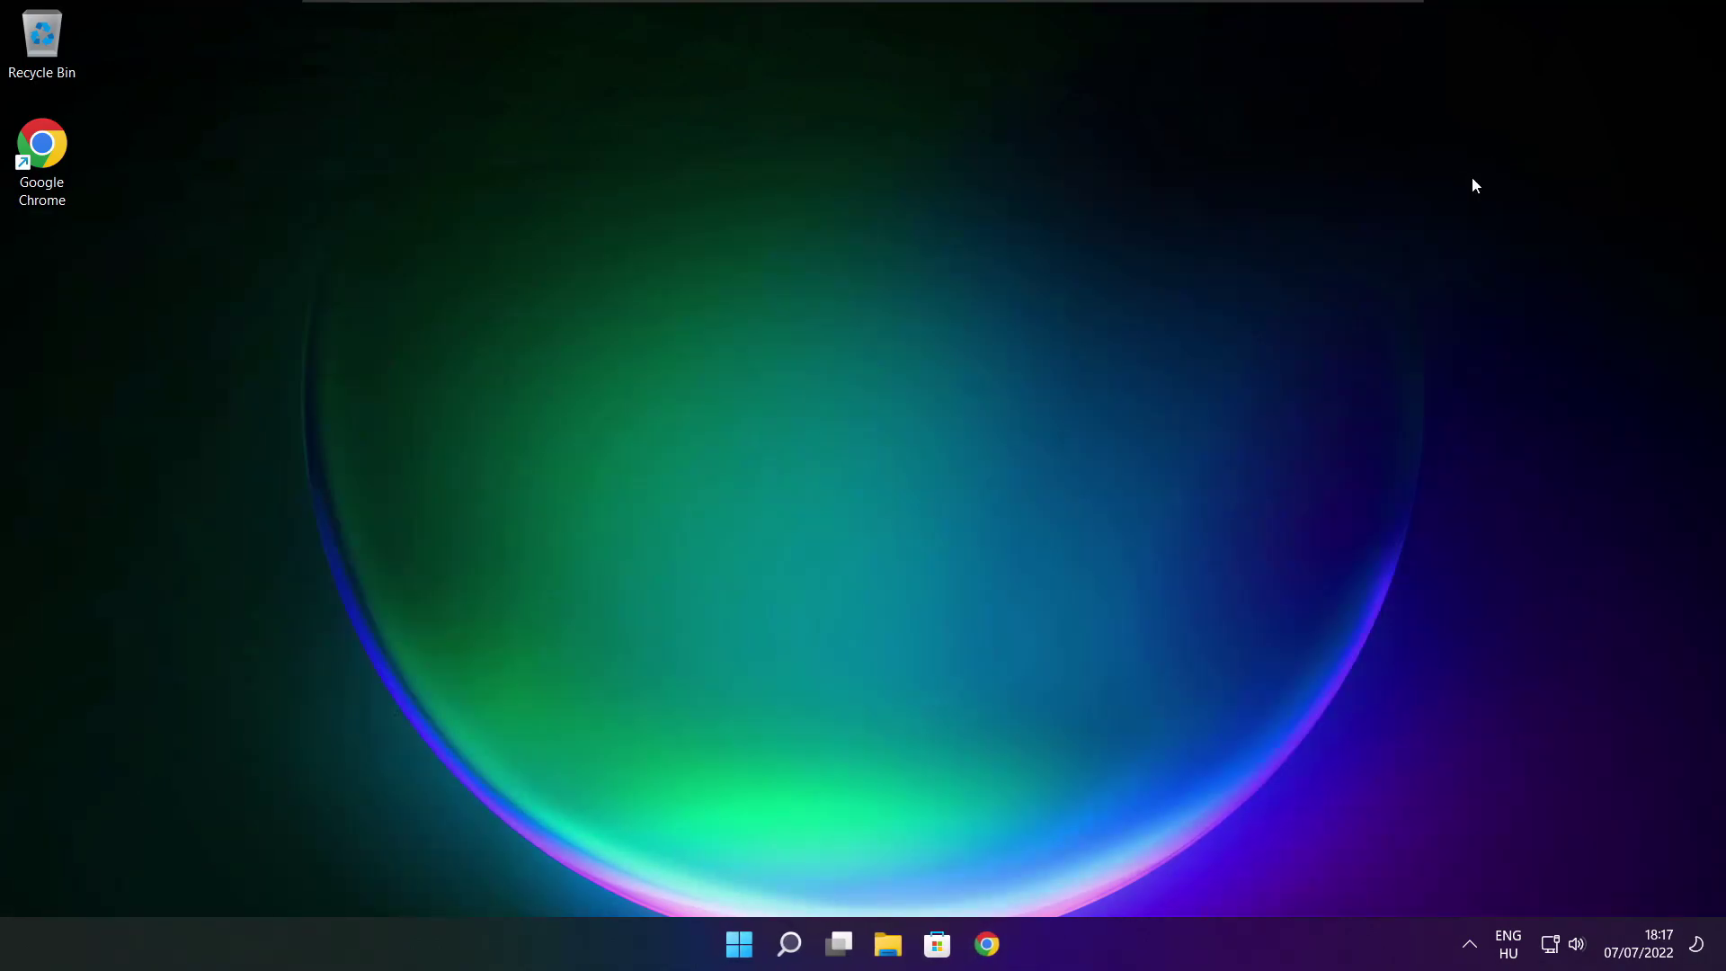
In Chrome, download the DirectX End-User Runtime Web Installer and run dxwebsetup.exe
click(989, 944)
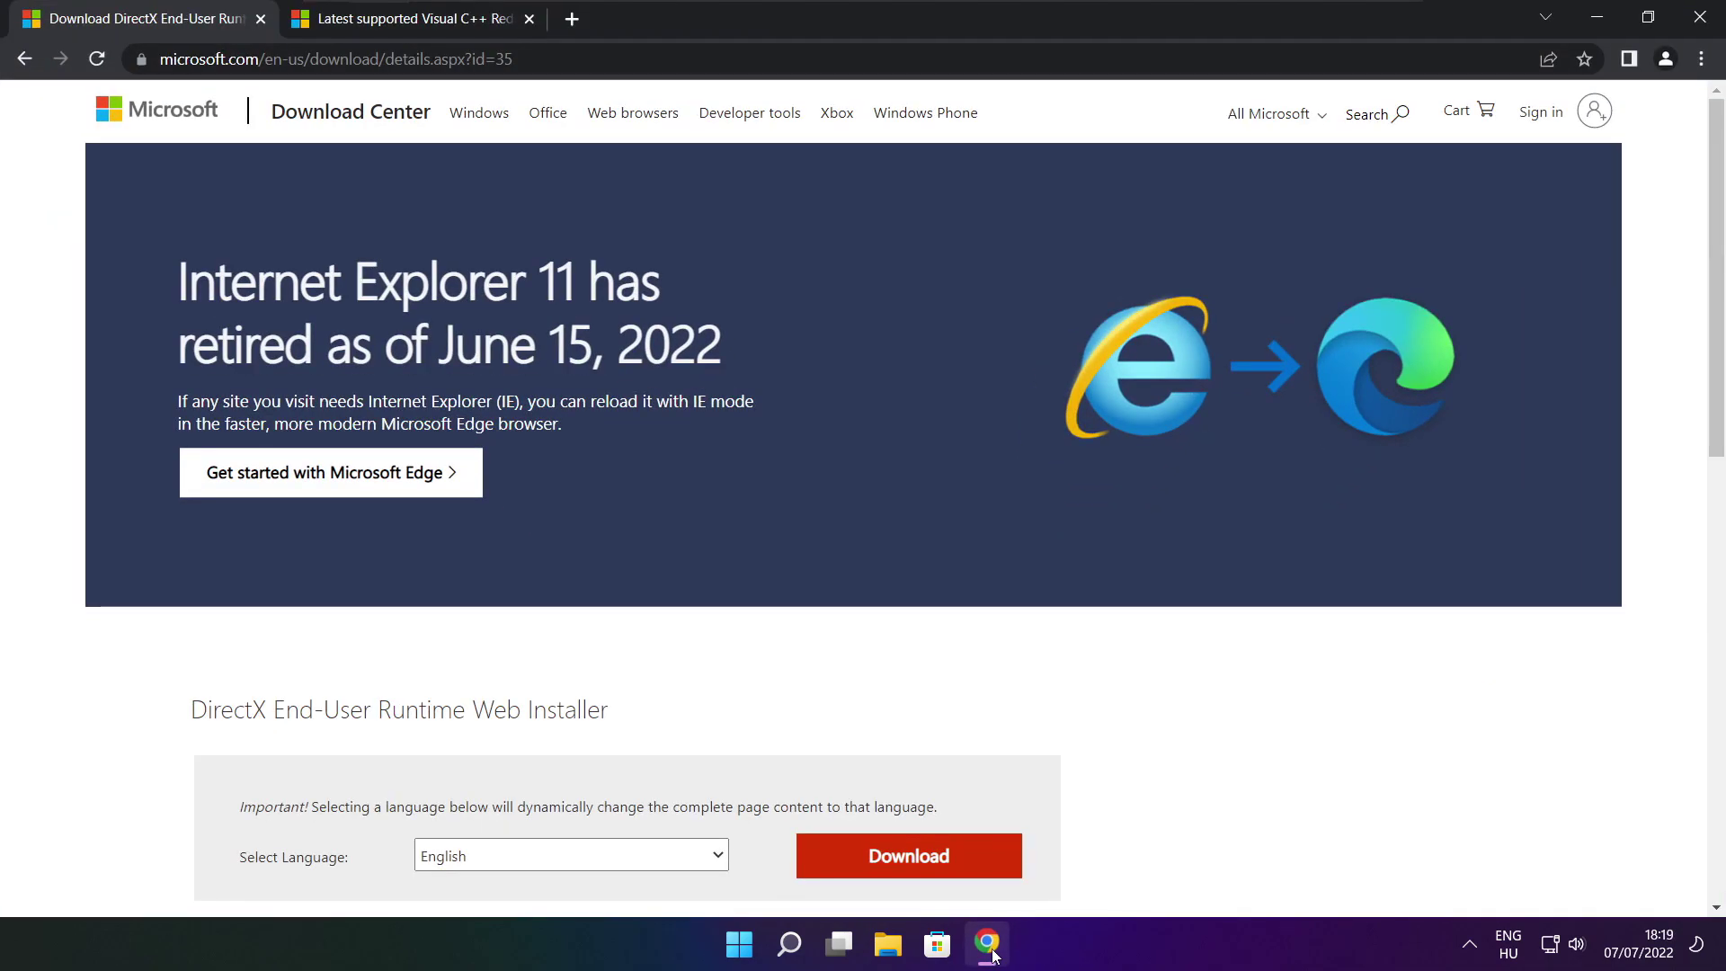
click(526, 59)
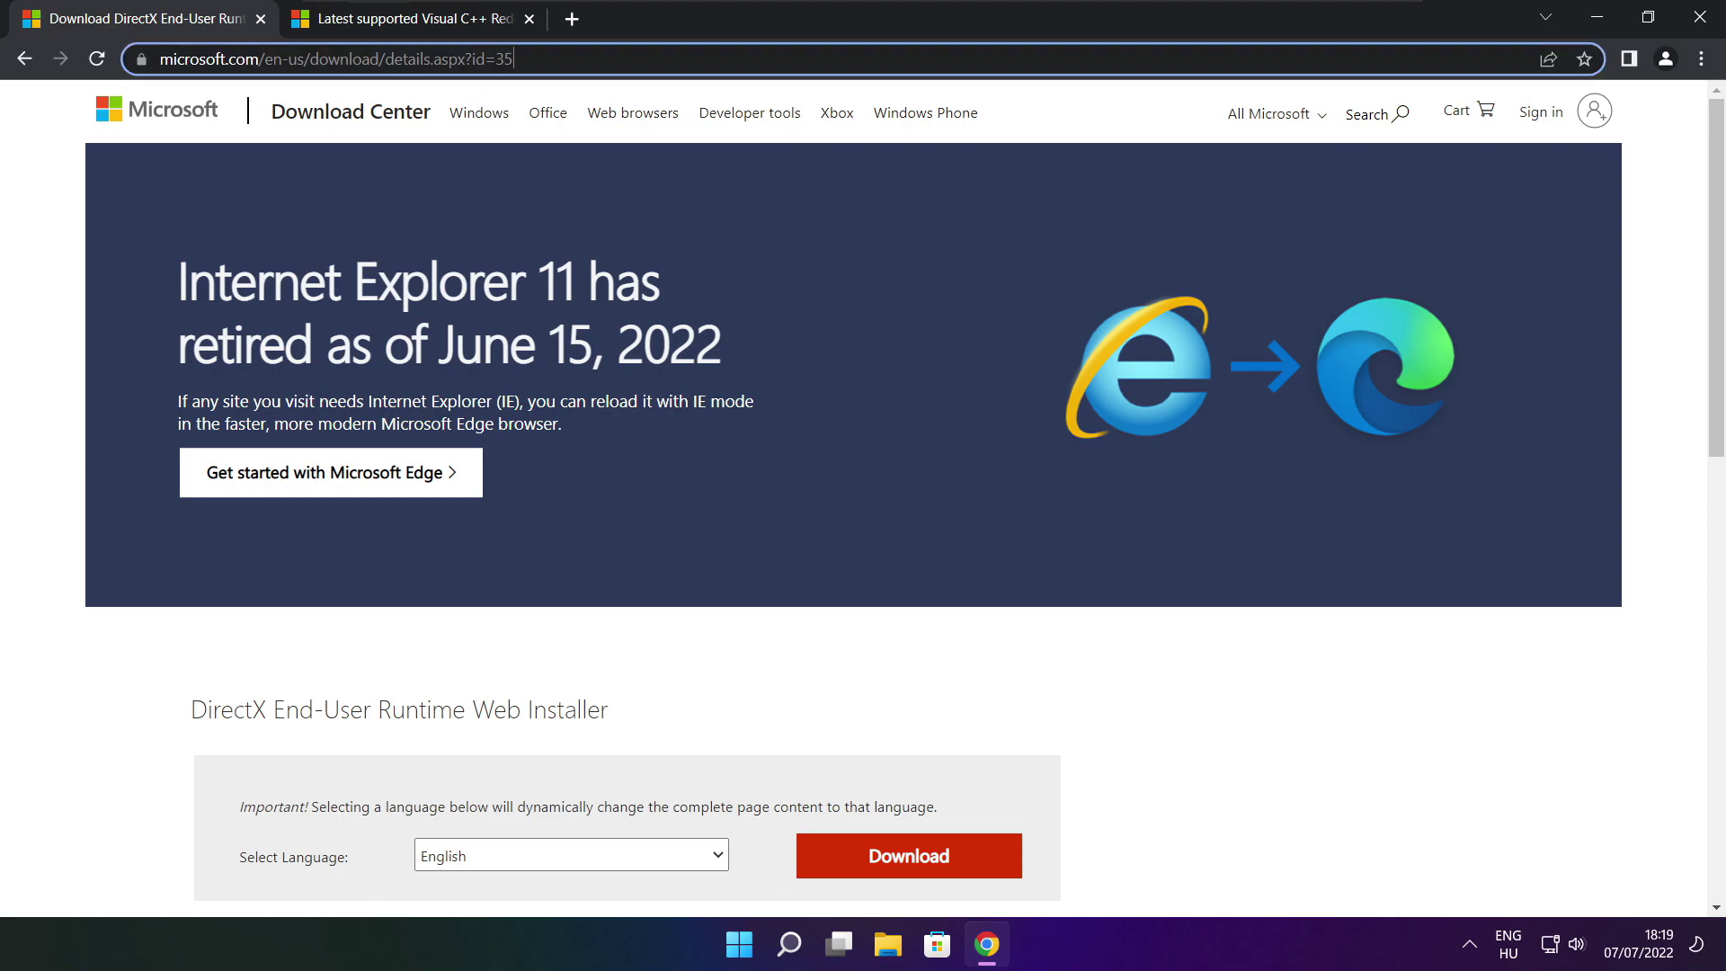
mouse_move(517, 59)
mouse_down()
mouse_move(158, 59)
mouse_move(517, 59)
mouse_up()
click(620, 649)
scroll(1348, 378, down, 3)
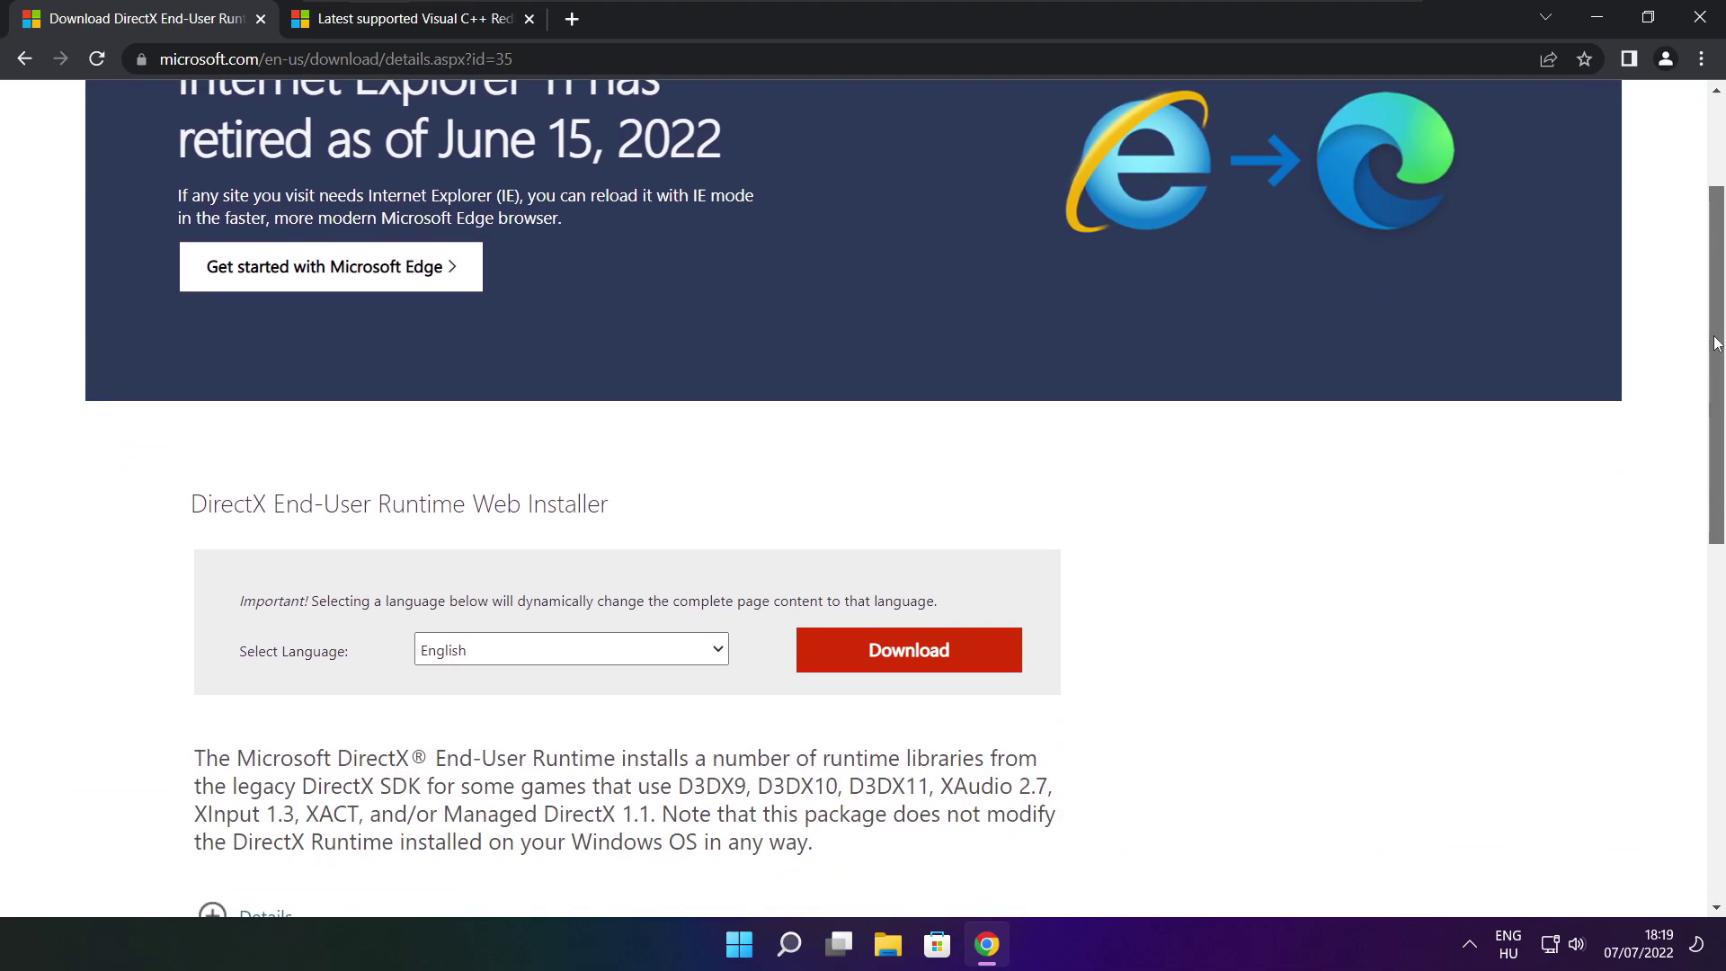
drag(637, 384, 736, 382)
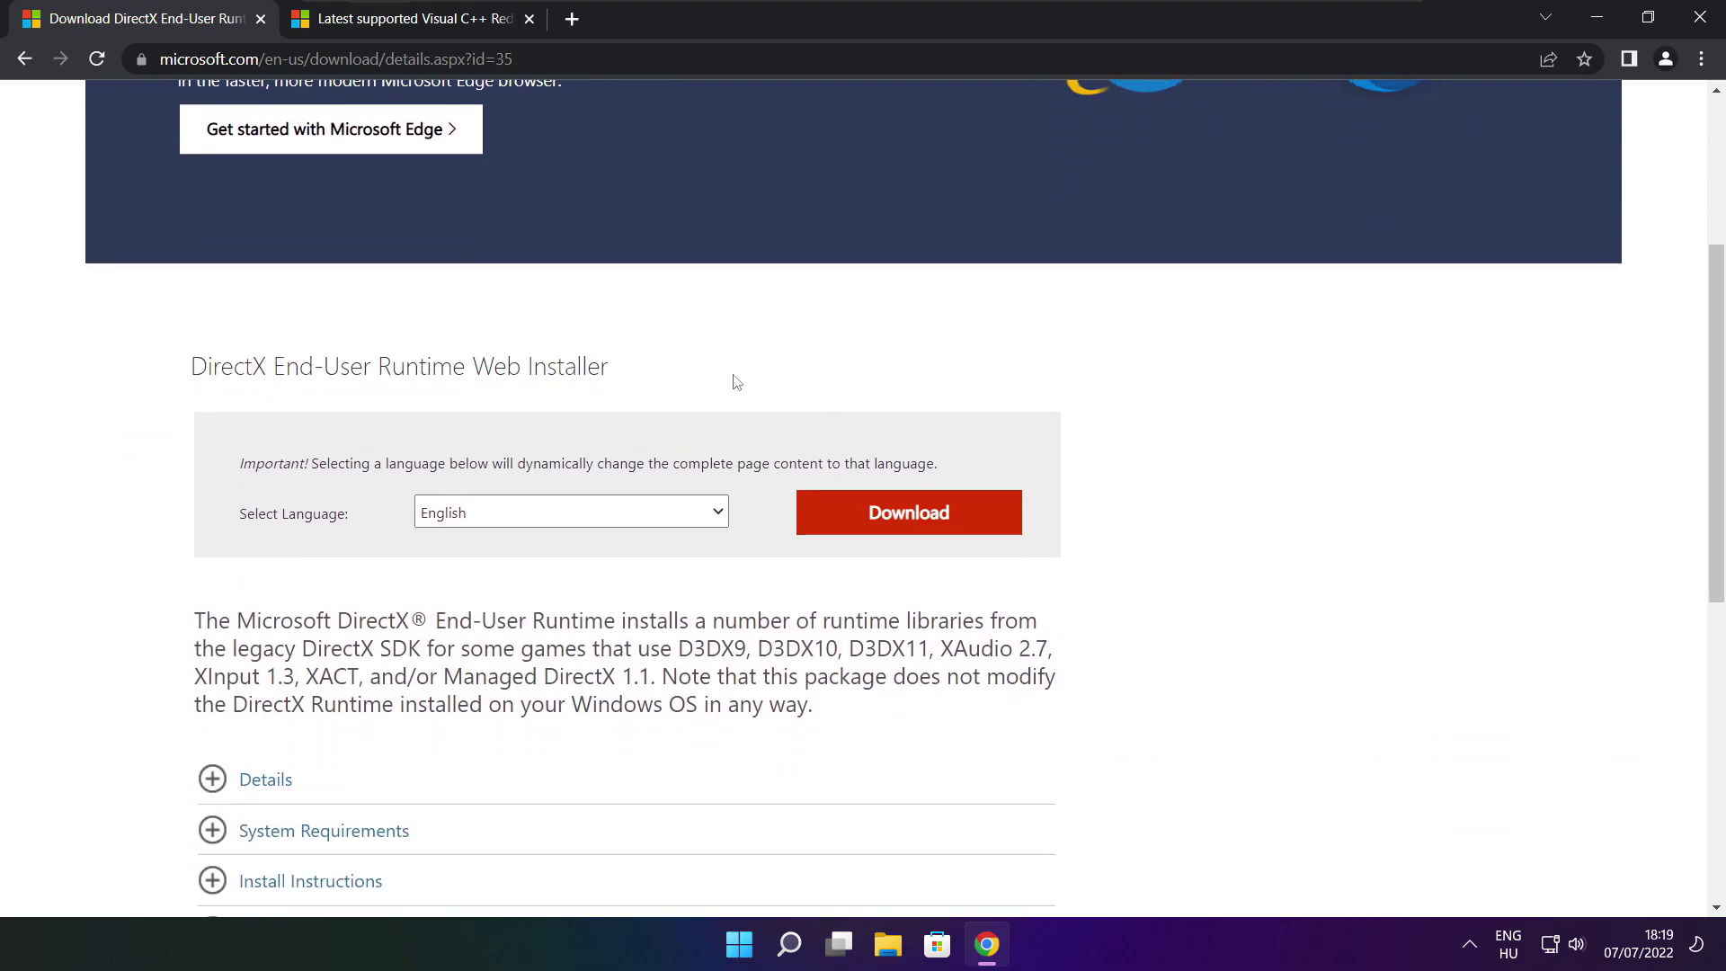
click(915, 520)
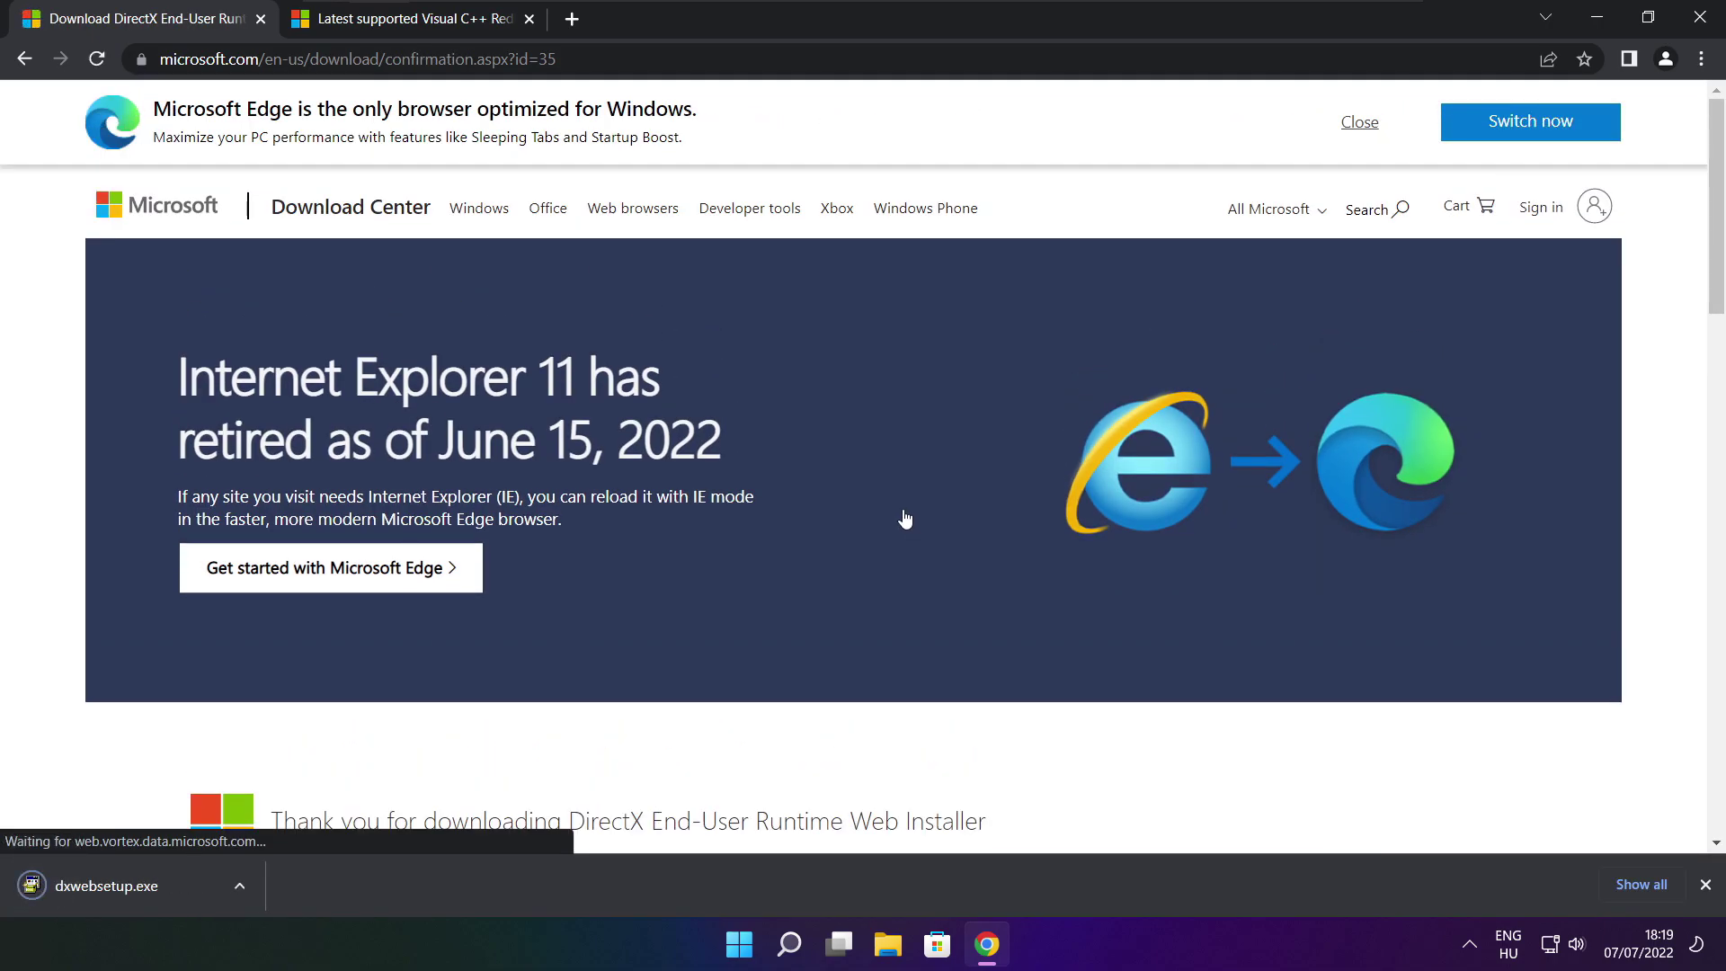
click(162, 886)
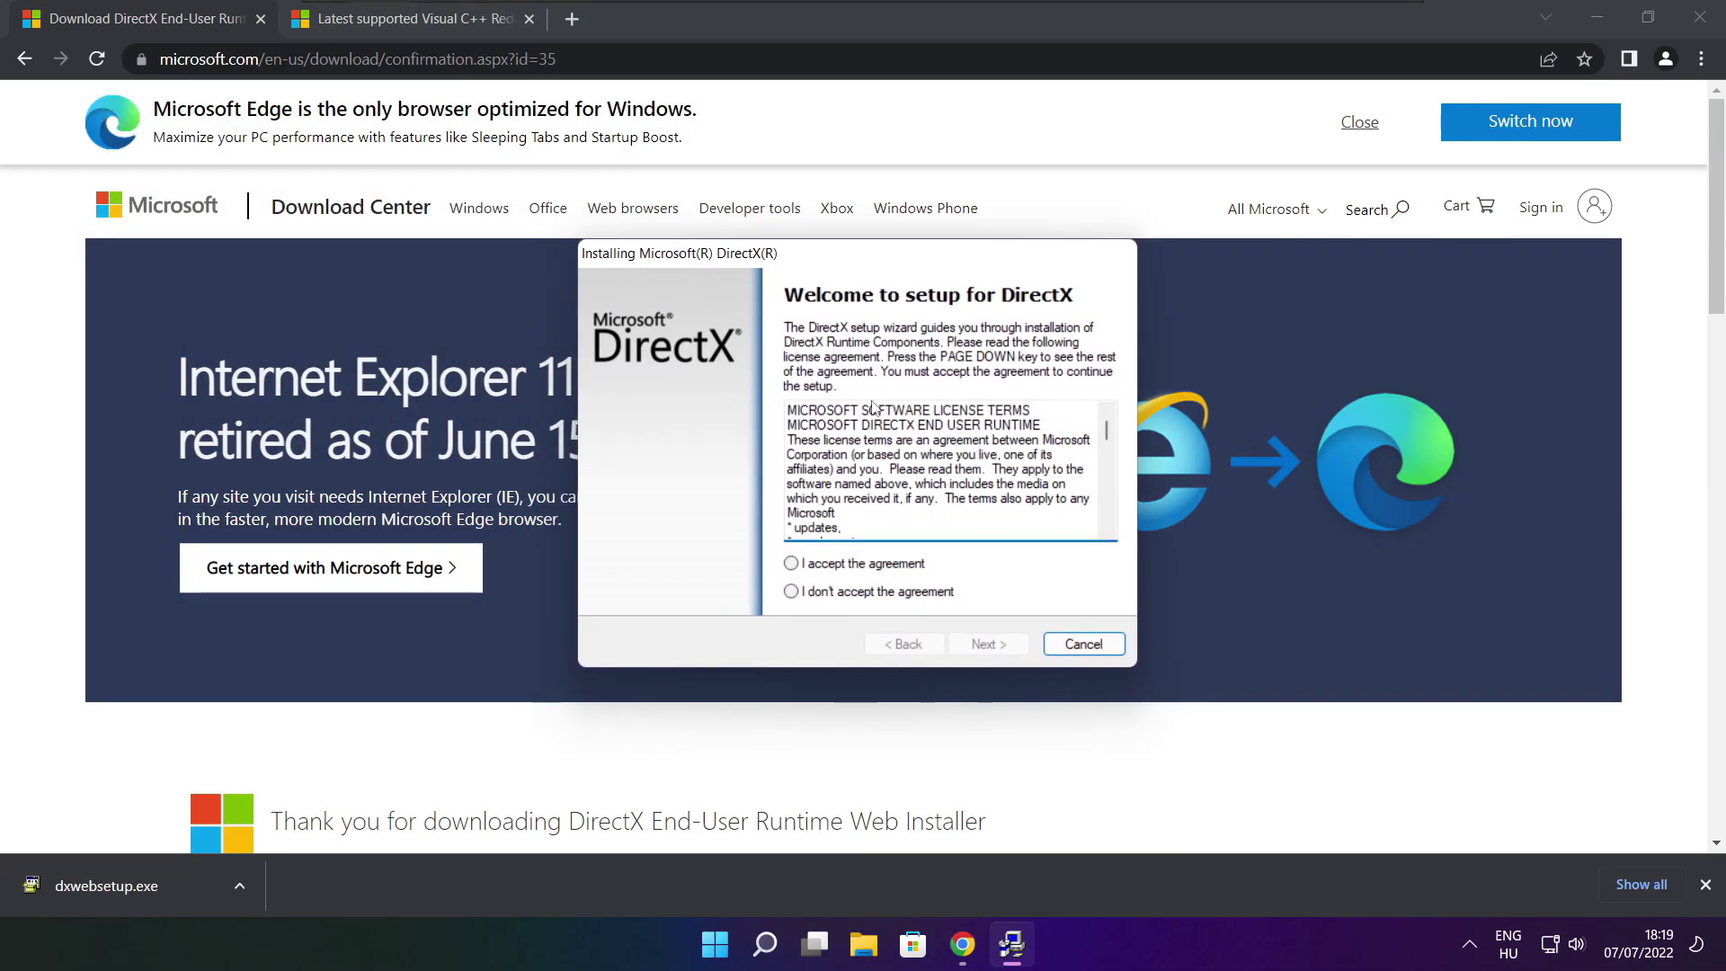
Accept the DirectX licence, untick the Bing Bar, install the runtime components, and finish
drag(1106, 427, 1106, 510)
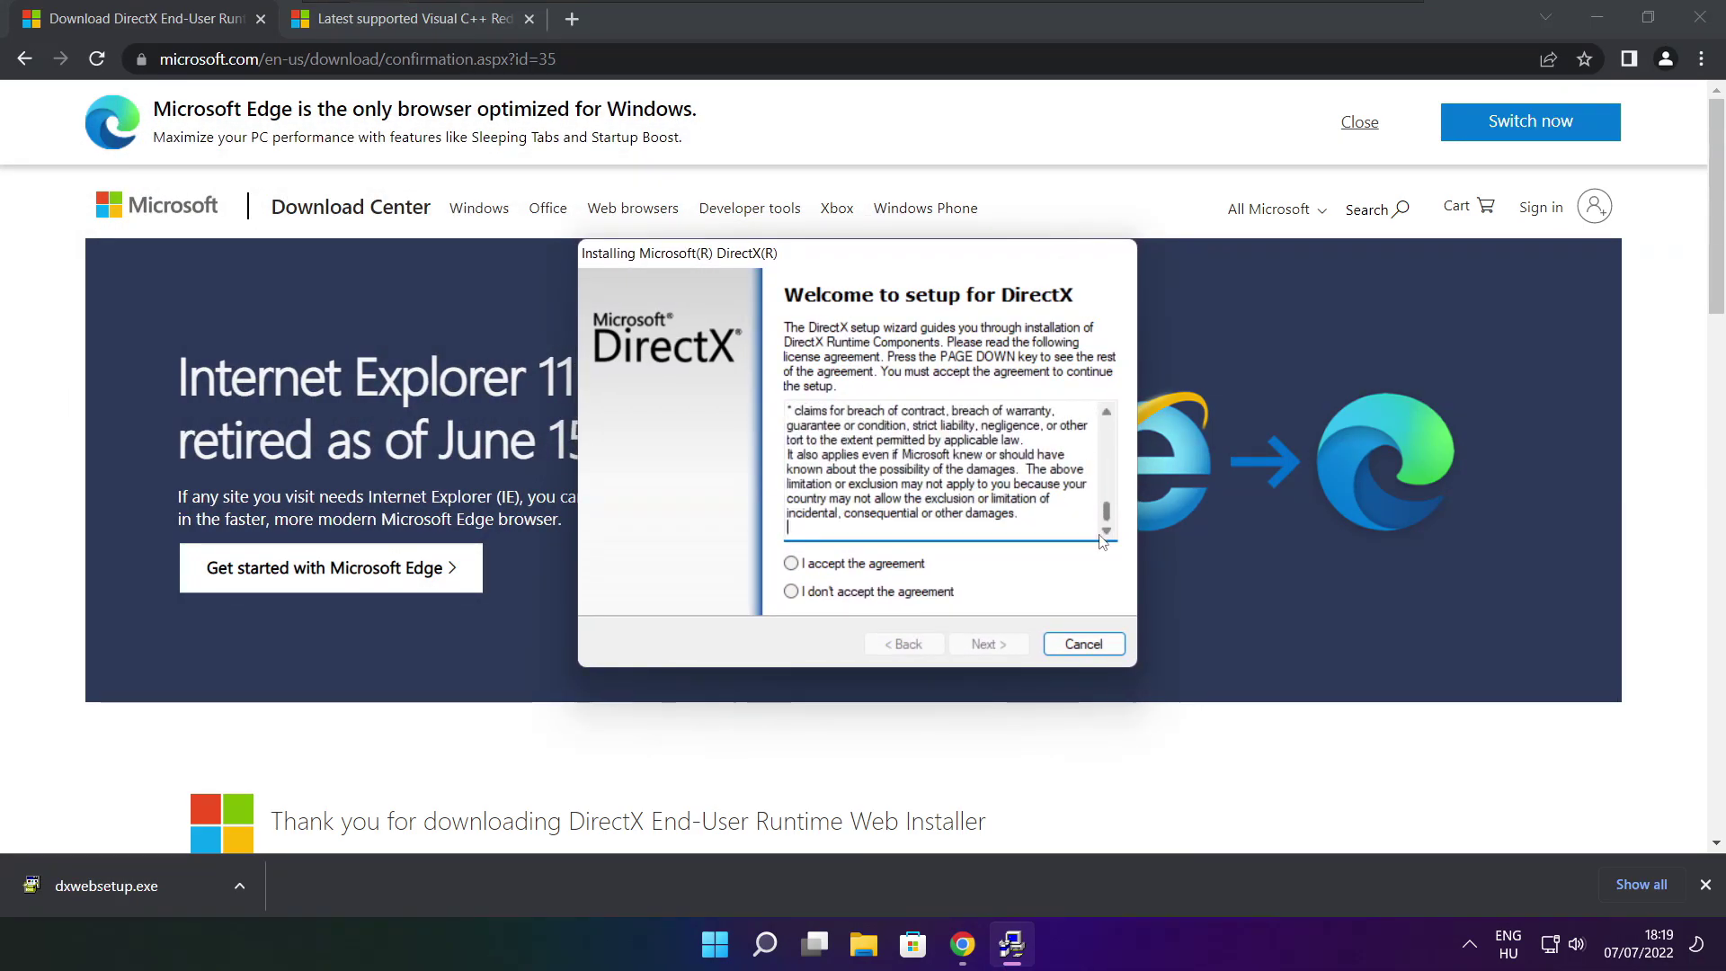
click(820, 564)
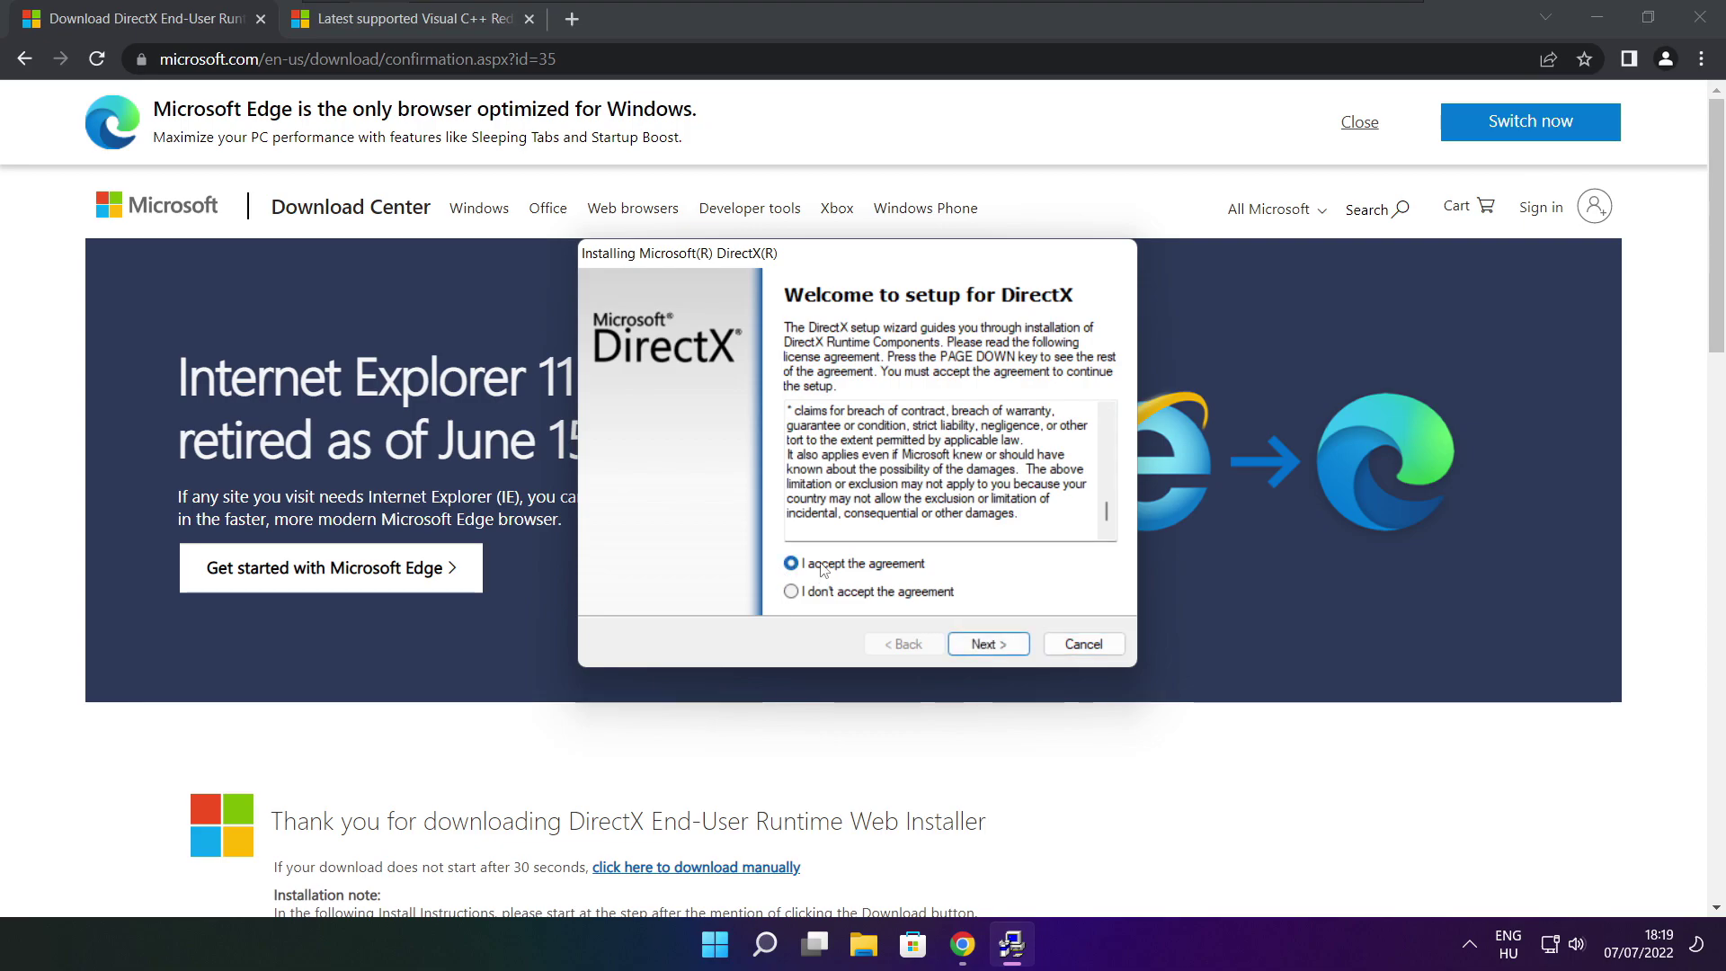
click(994, 650)
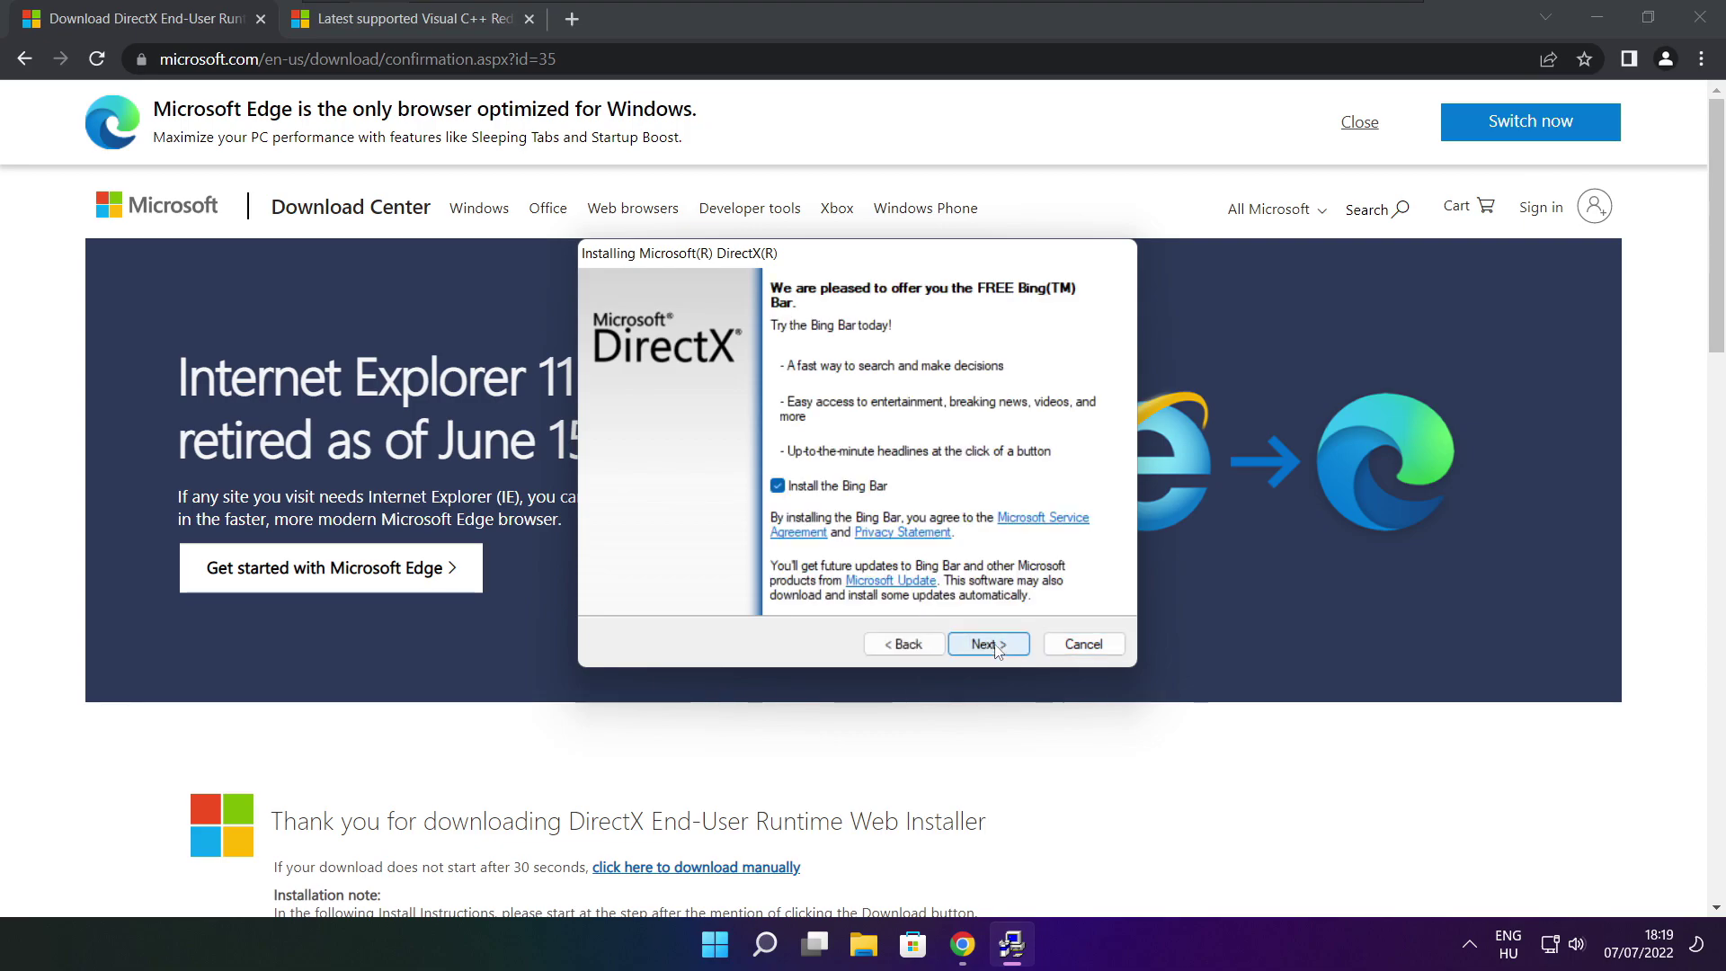
click(777, 487)
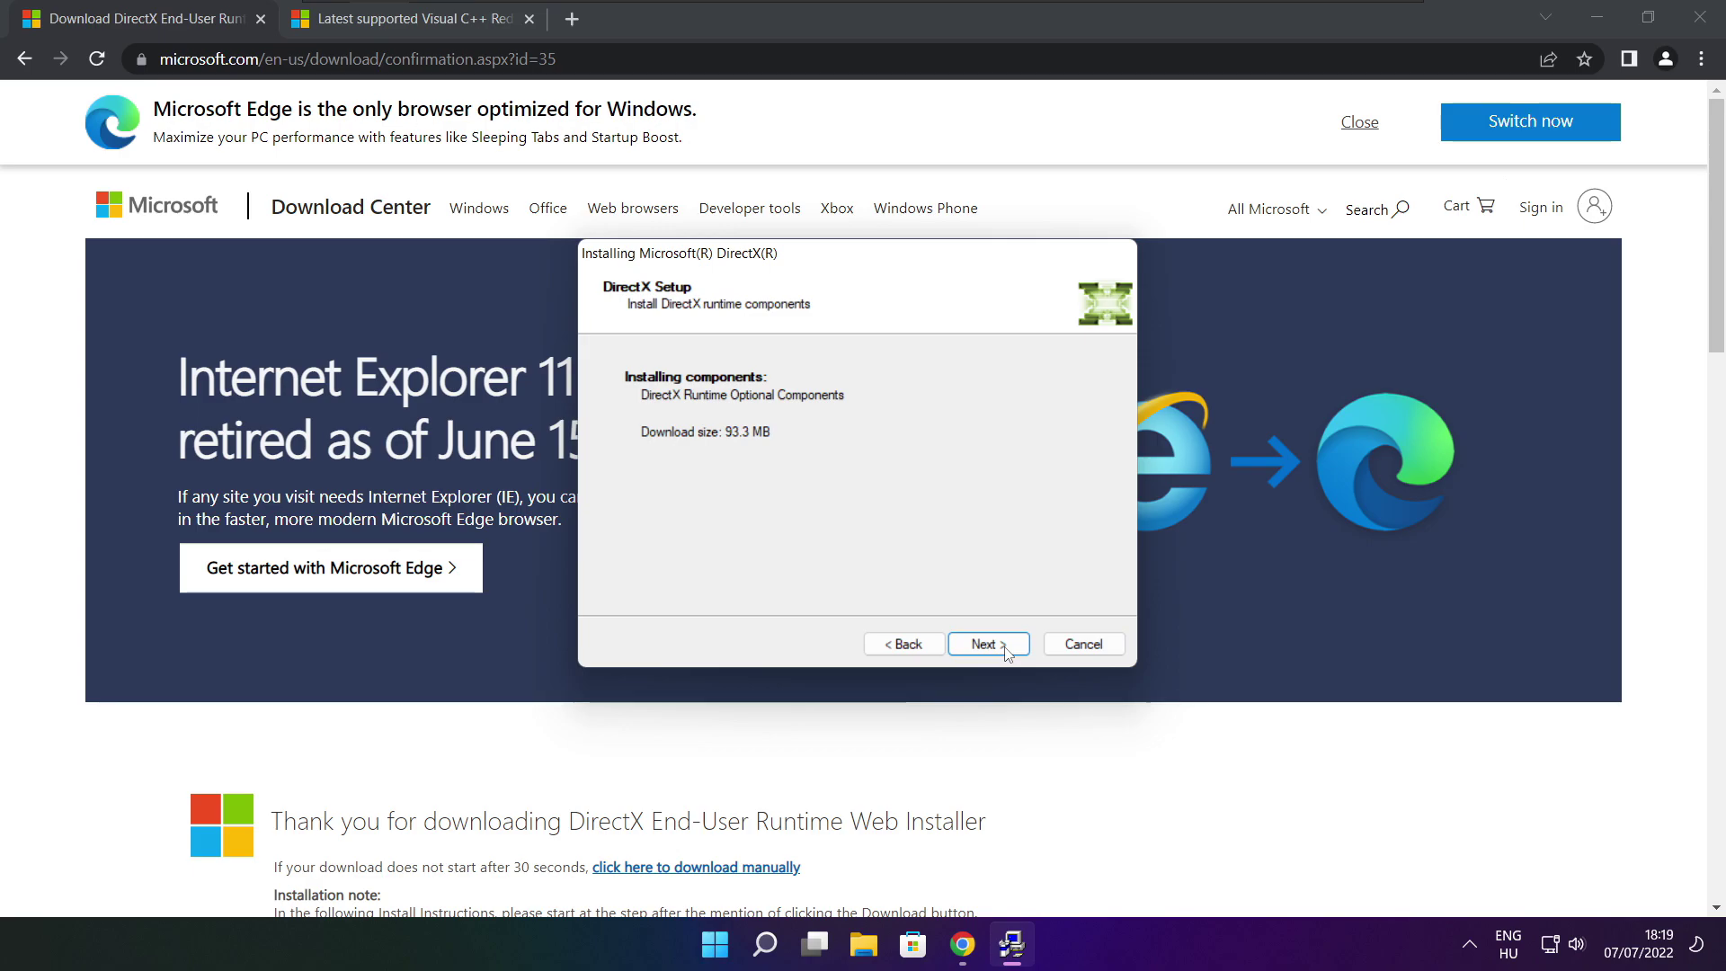
click(989, 644)
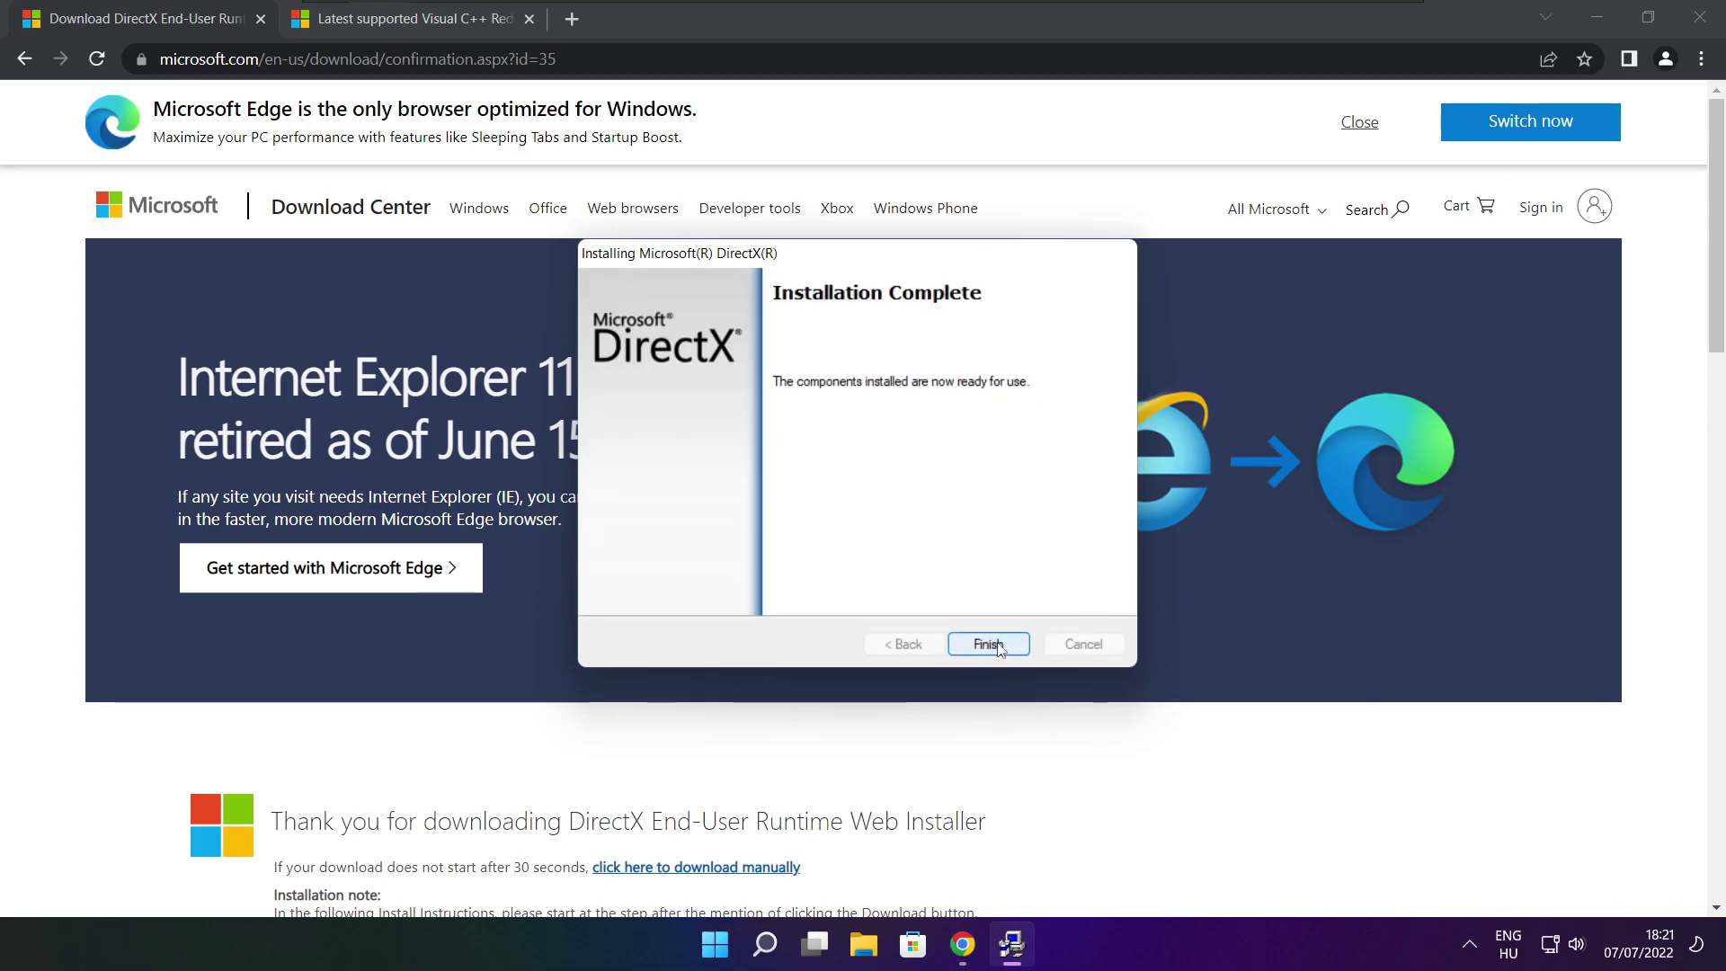
click(996, 643)
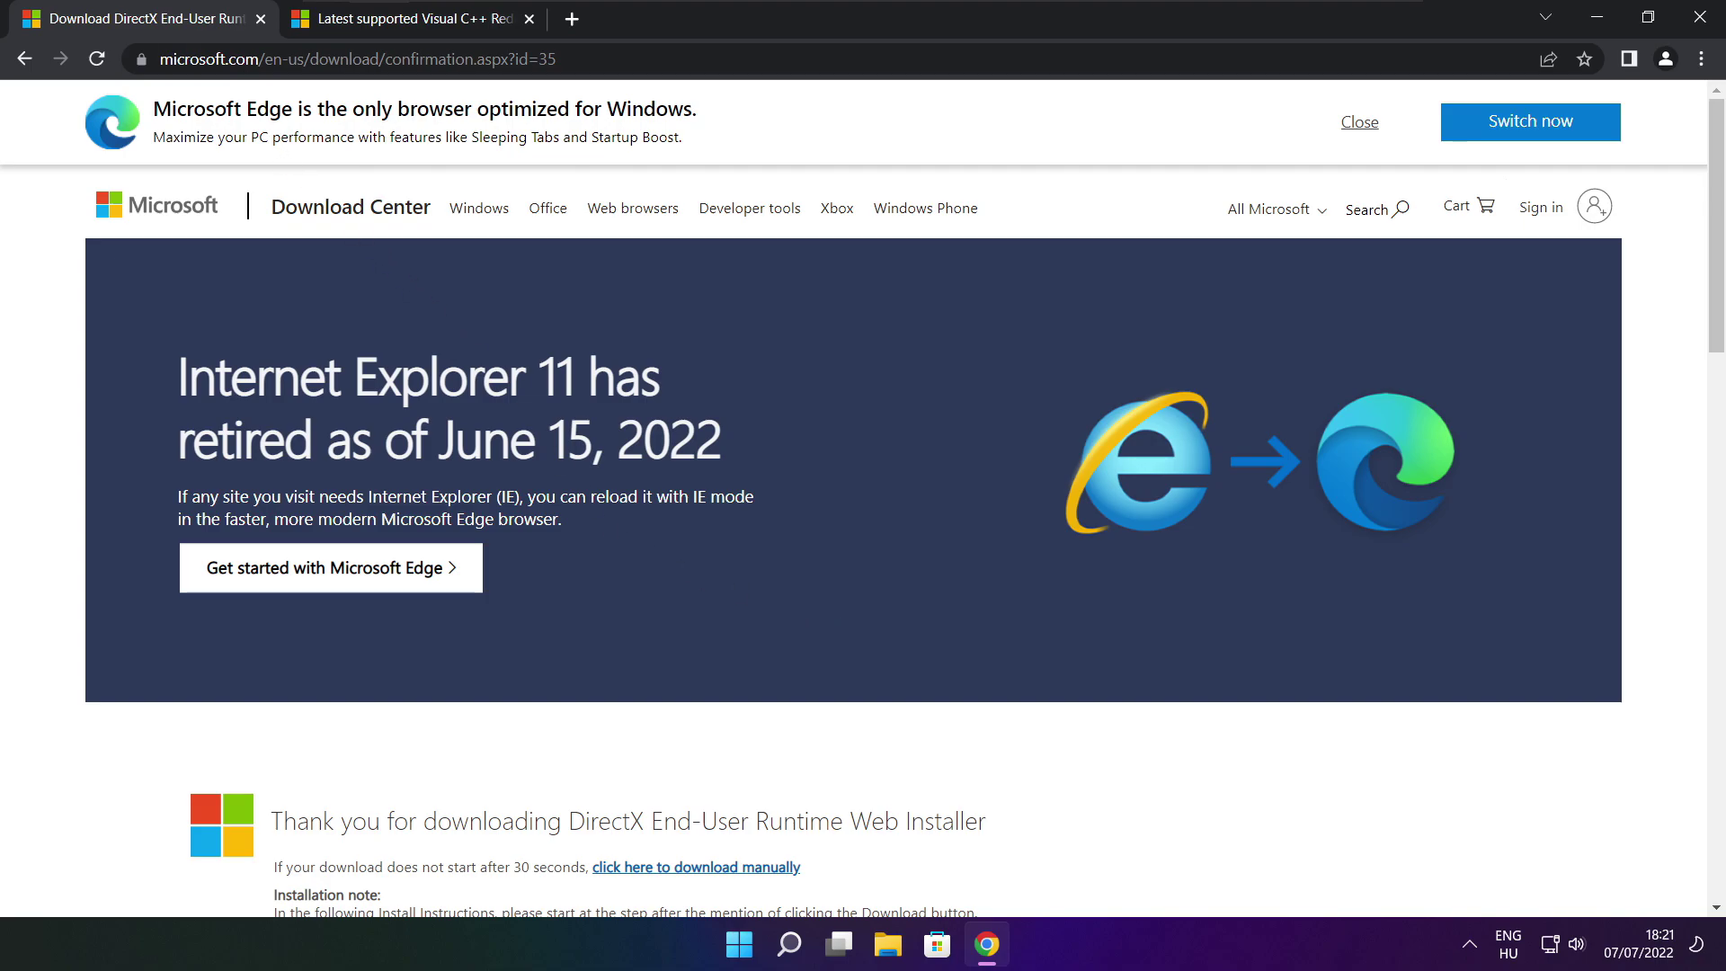